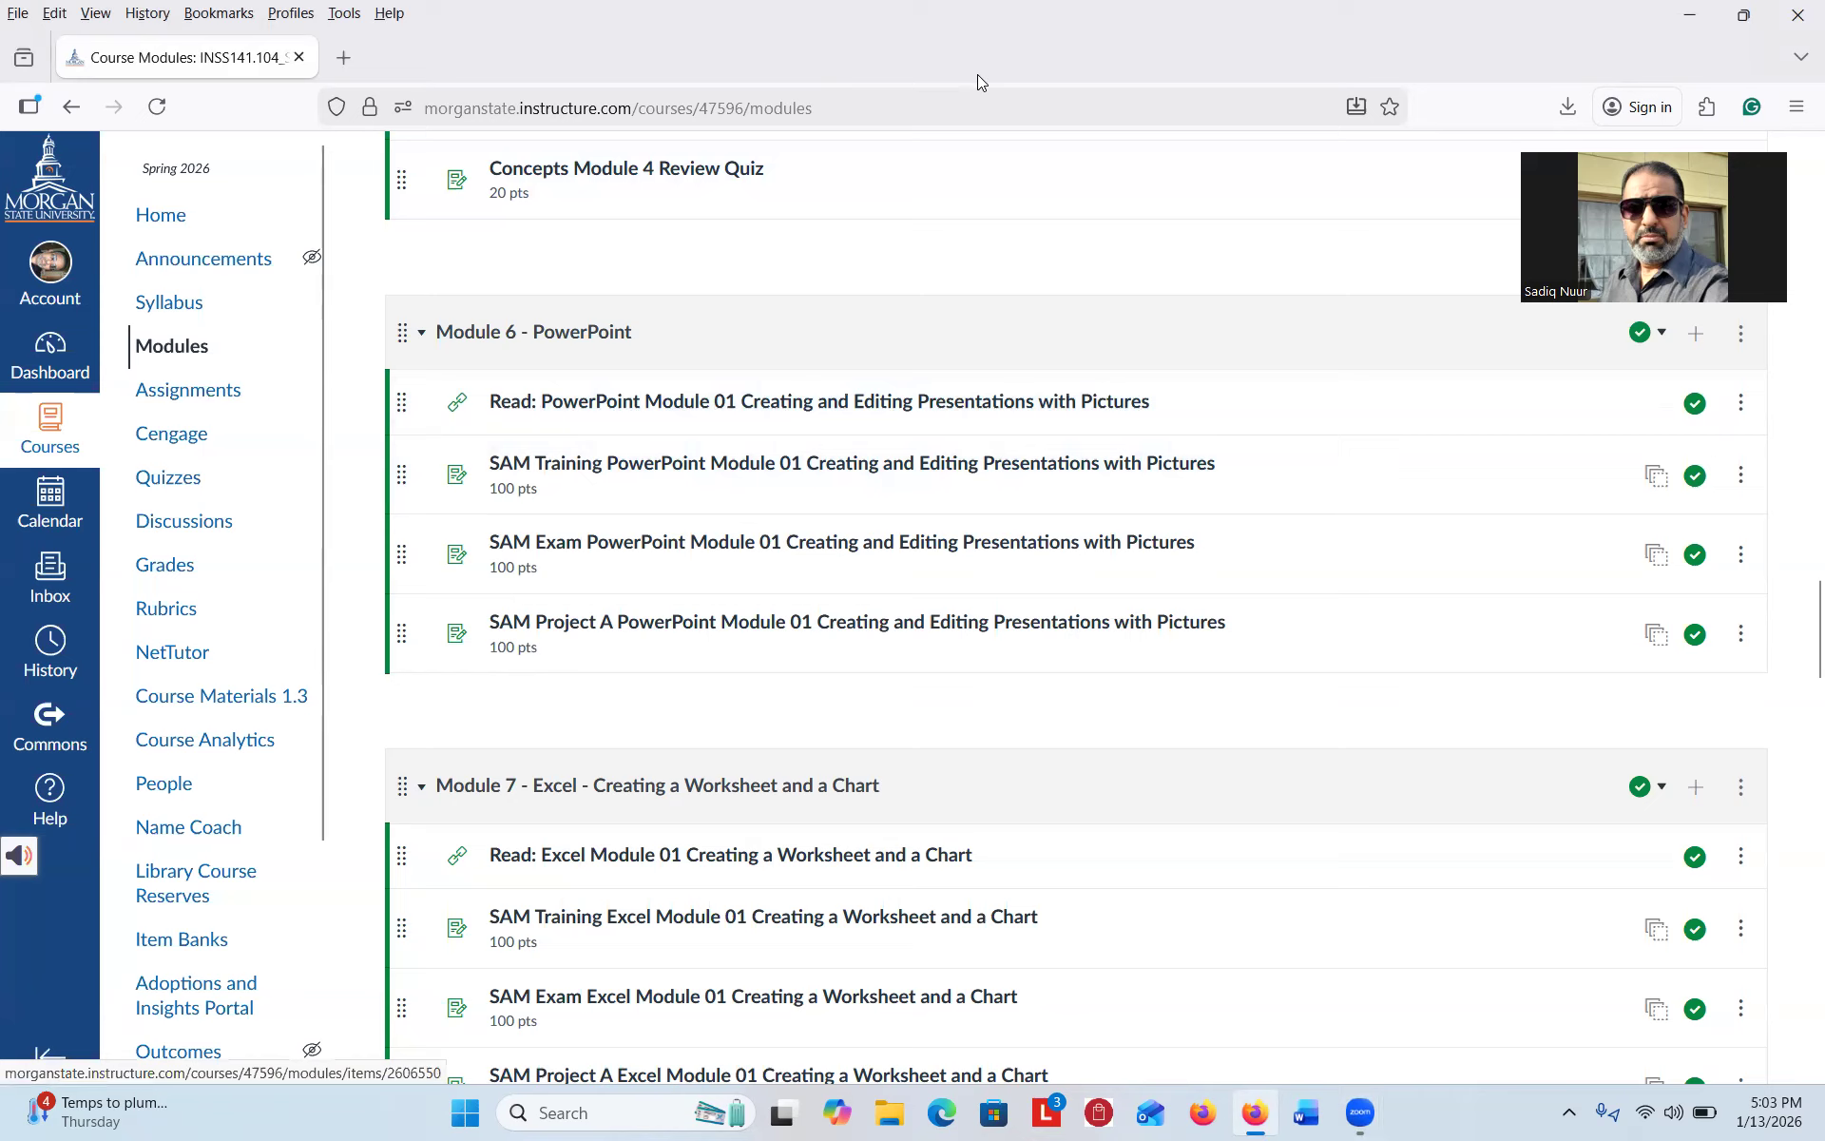
{"action": "mouse_move", "coordinate": [624, 272]}
{"action": "left_mouse_down"}
{"action": "mouse_move", "coordinate": [521, 260]}
{"action": "mouse_move", "coordinate": [386, 335]}
{"action": "mouse_move", "coordinate": [514, 375]}
{"action": "mouse_move", "coordinate": [689, 321]}
{"action": "mouse_move", "coordinate": [640, 256]}
{"action": "mouse_move", "coordinate": [599, 259]}
{"action": "left_mouse_up"}
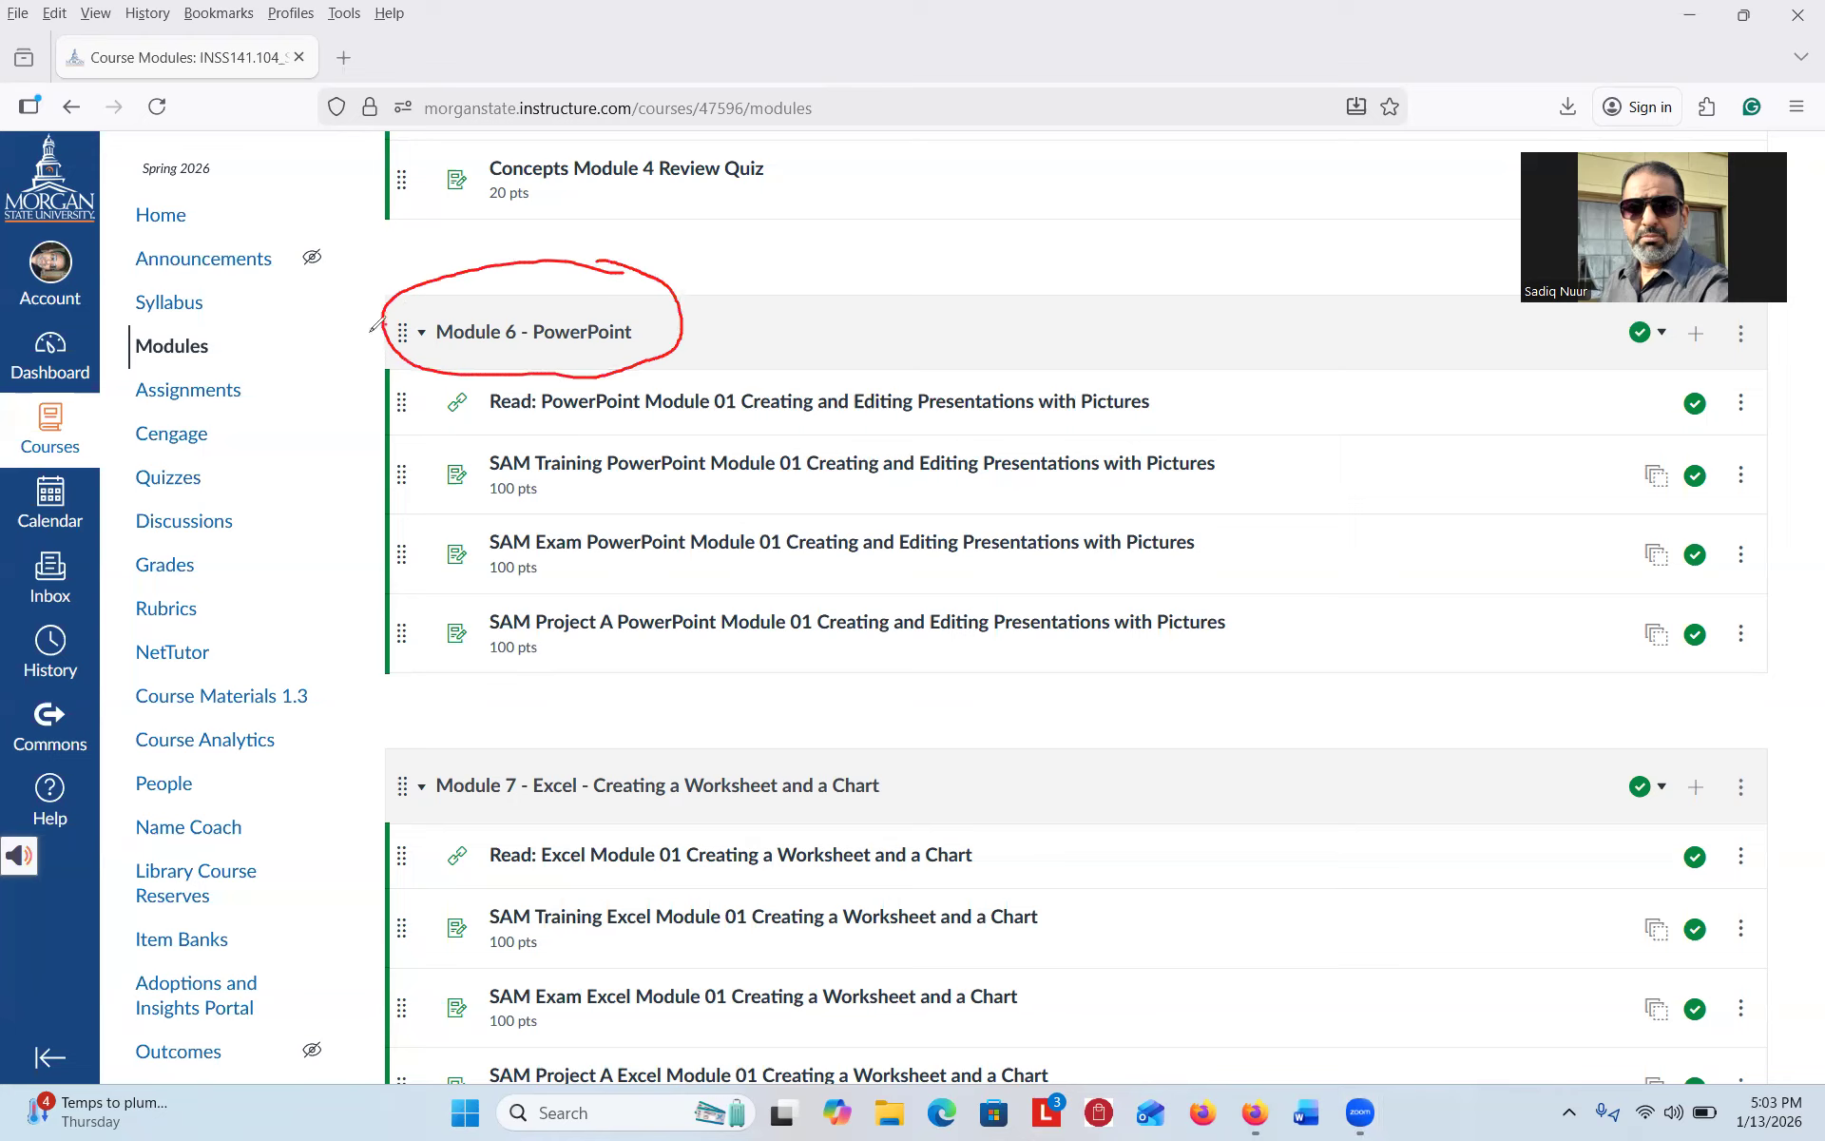
{"action": "left_click_drag", "start_coordinate": [185, 326], "coordinate": [385, 328]}
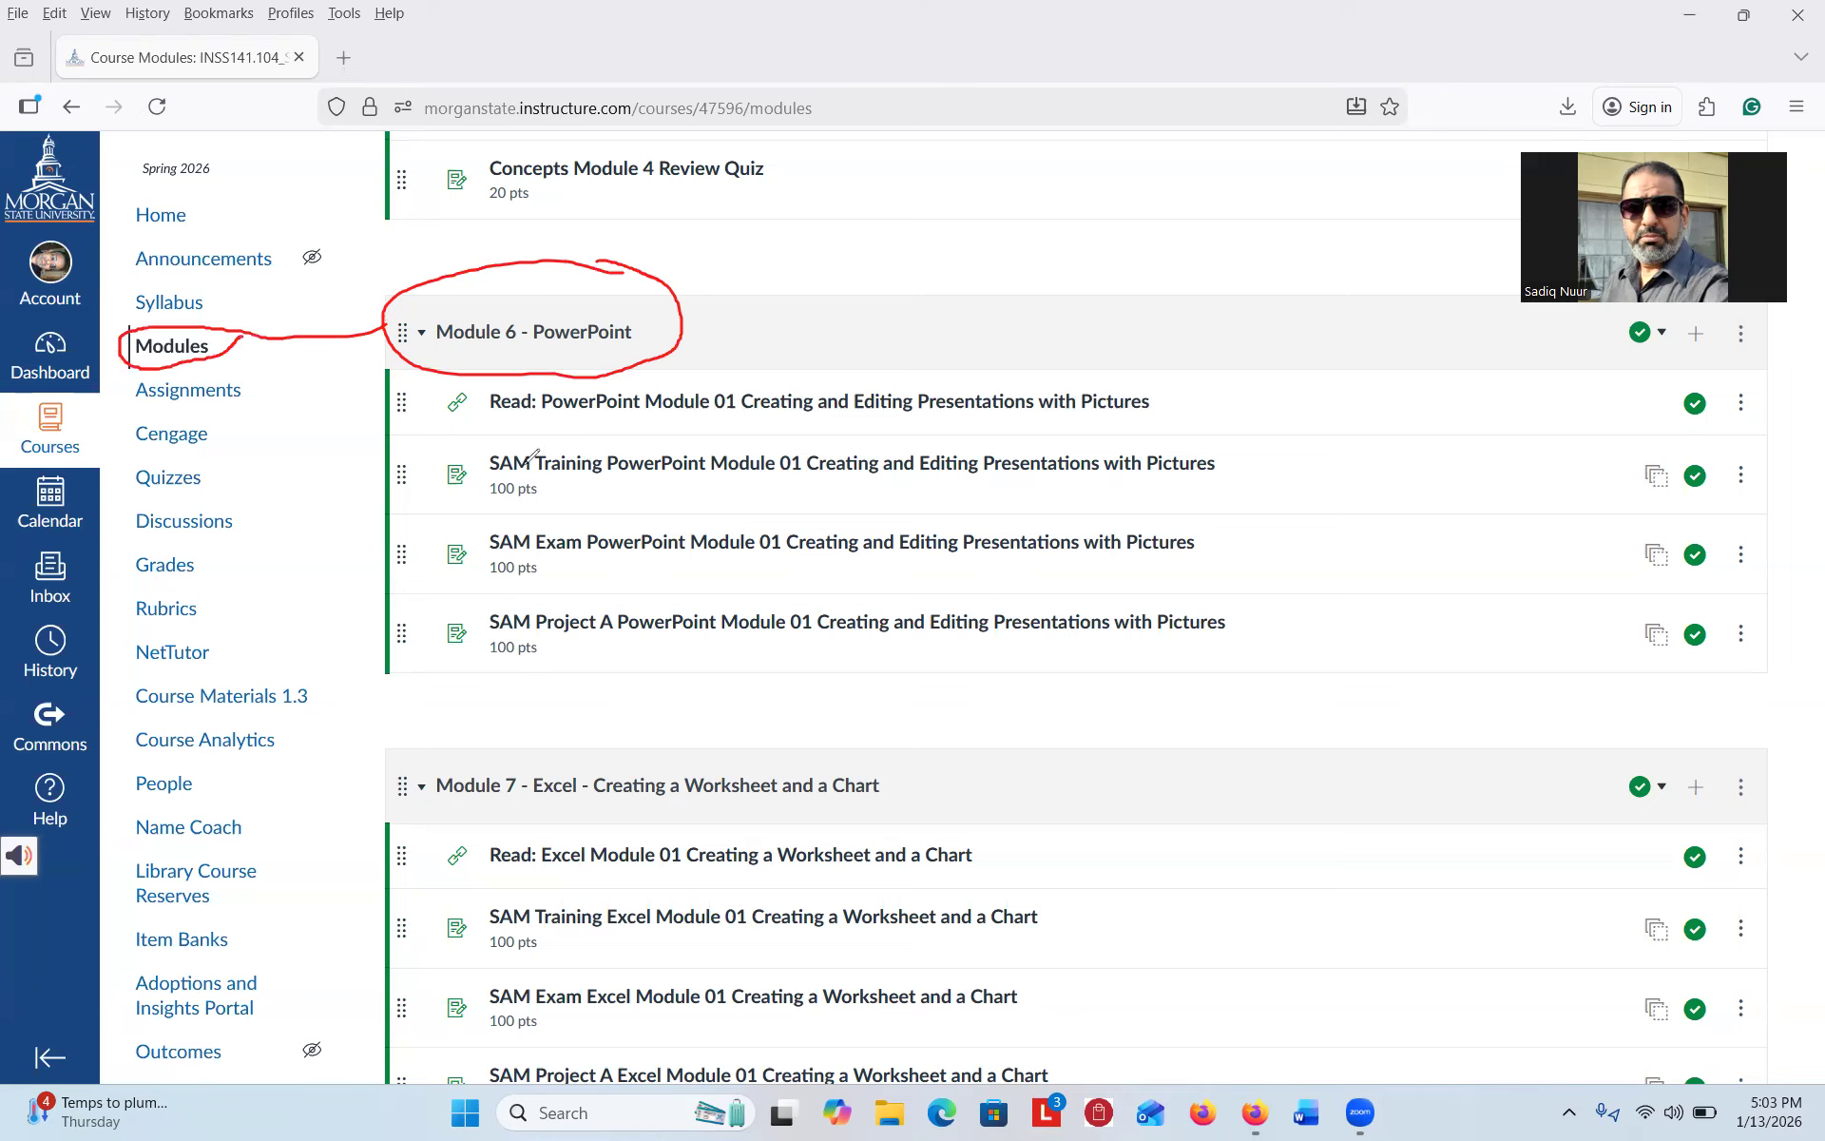
{"action": "mouse_move", "coordinate": [496, 589]}
{"action": "left_mouse_down"}
{"action": "mouse_move", "coordinate": [426, 664]}
{"action": "mouse_move", "coordinate": [705, 668]}
{"action": "mouse_move", "coordinate": [960, 627]}
{"action": "mouse_move", "coordinate": [1265, 633]}
{"action": "mouse_move", "coordinate": [1256, 602]}
{"action": "mouse_move", "coordinate": [1205, 585]}
{"action": "mouse_move", "coordinate": [918, 564]}
{"action": "mouse_move", "coordinate": [501, 589]}
{"action": "left_mouse_up"}
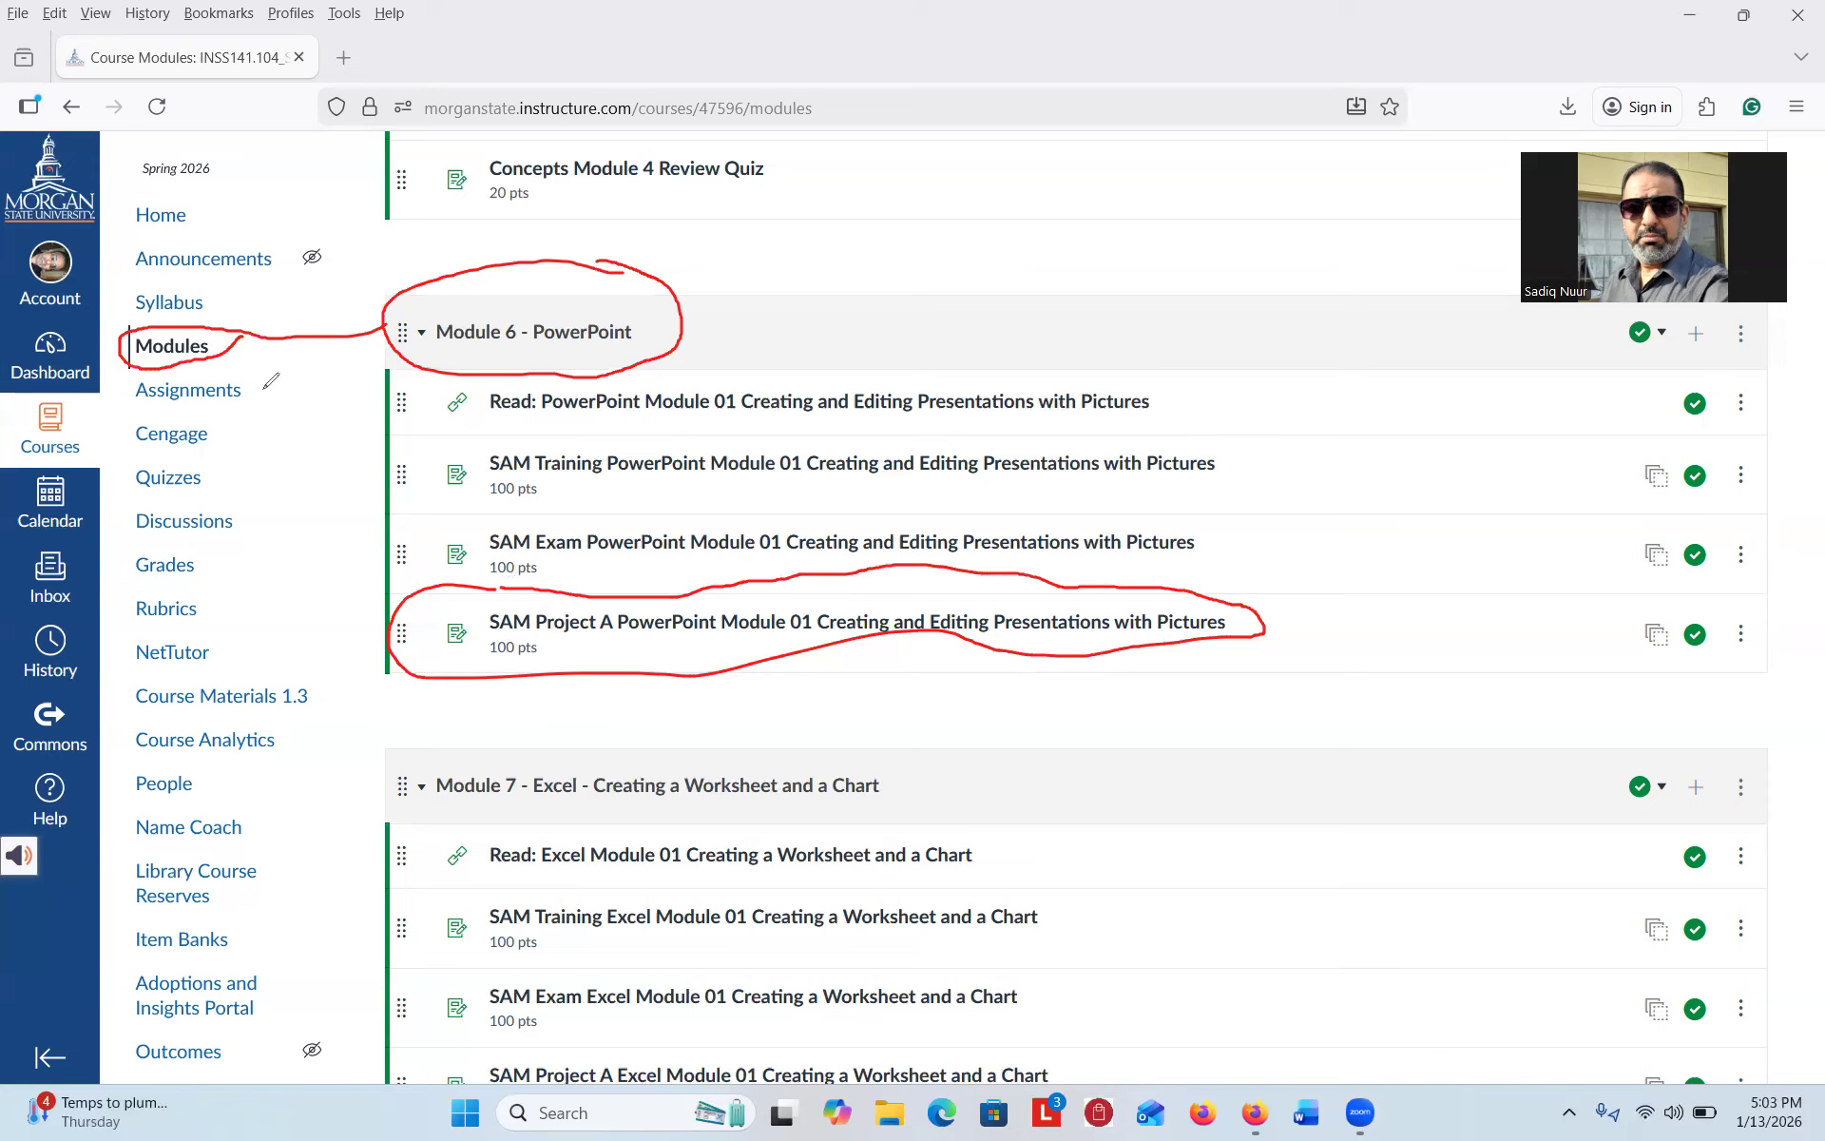
{"action": "mouse_move", "coordinate": [321, 501]}
{"action": "left_mouse_down"}
{"action": "mouse_move", "coordinate": [273, 402]}
{"action": "mouse_move", "coordinate": [245, 390]}
{"action": "mouse_move", "coordinate": [260, 394]}
{"action": "left_mouse_up"}
Open the assignment SAM Project A PowerPoint Module 01 from Module 6, load it in a new window and start it.
{"action": "left_click", "coordinate": [915, 623]}
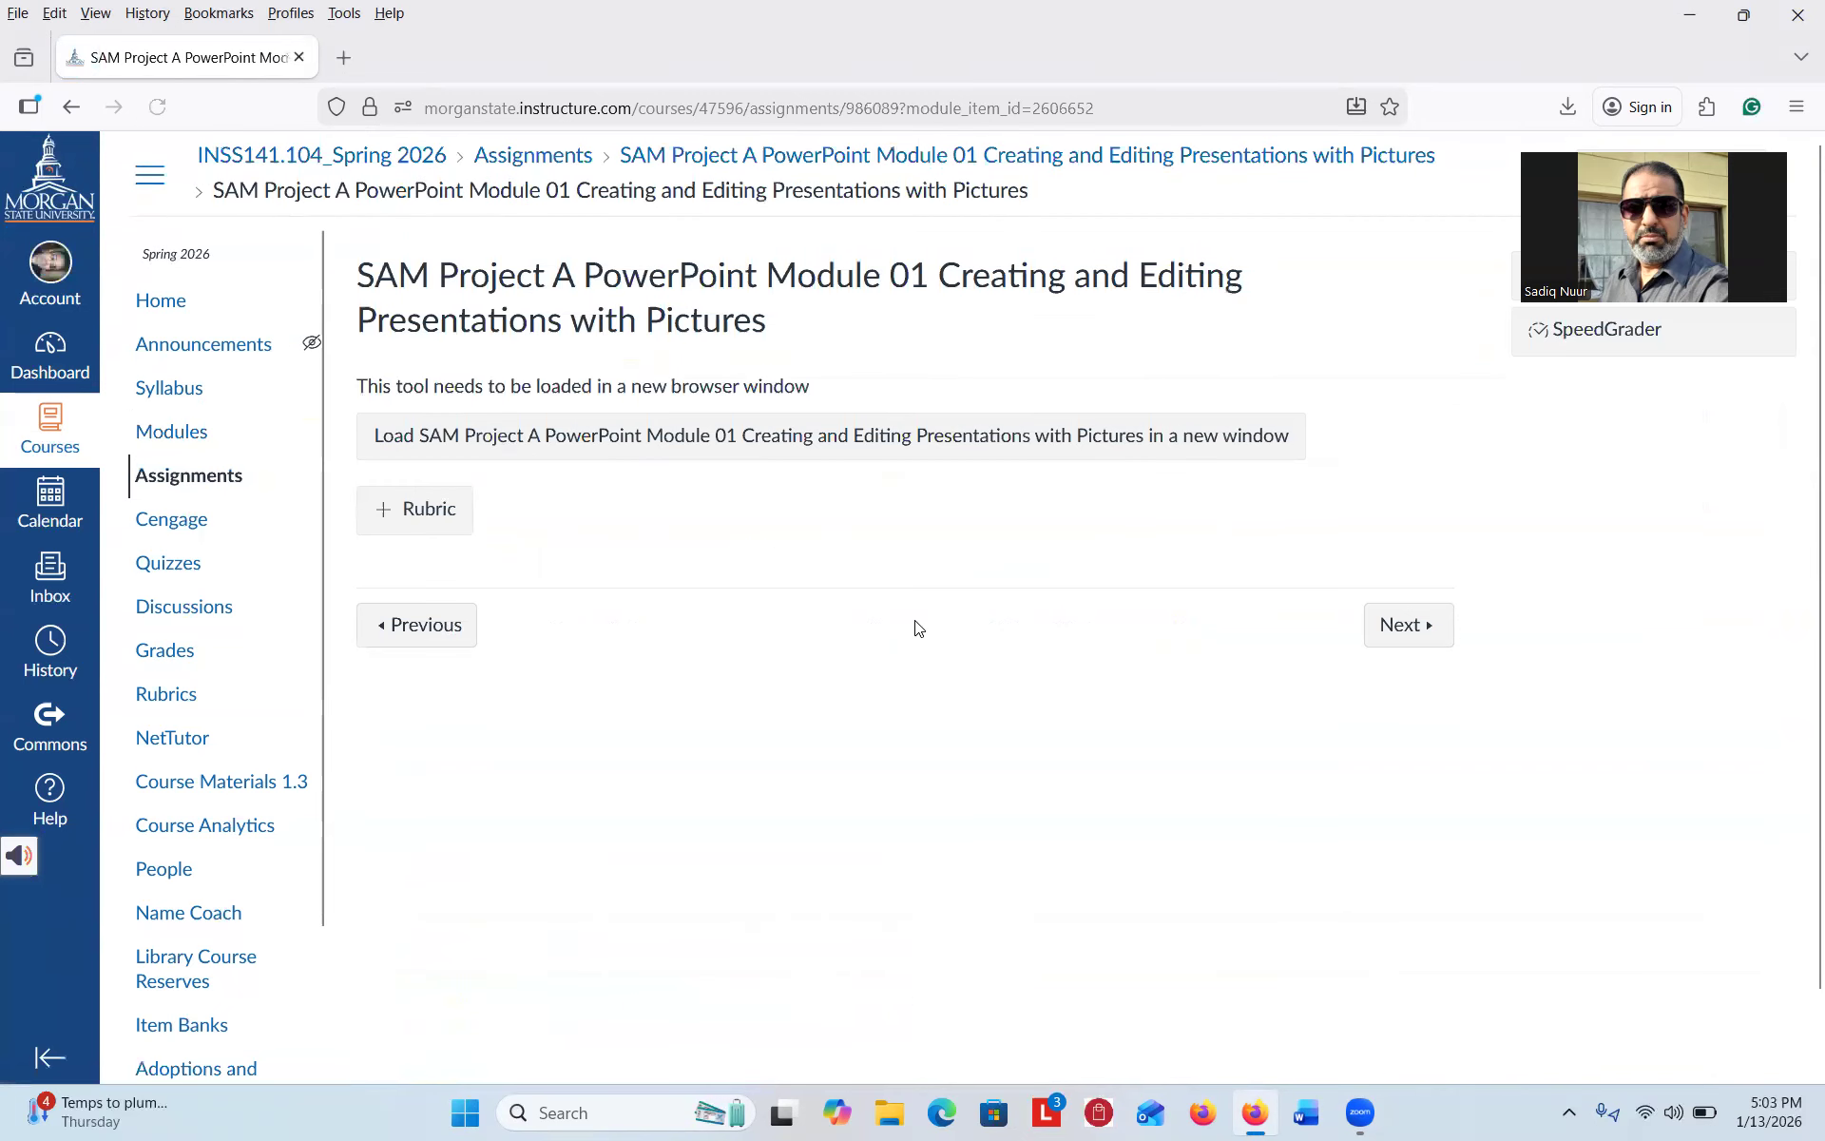
{"action": "left_click", "coordinate": [881, 445]}
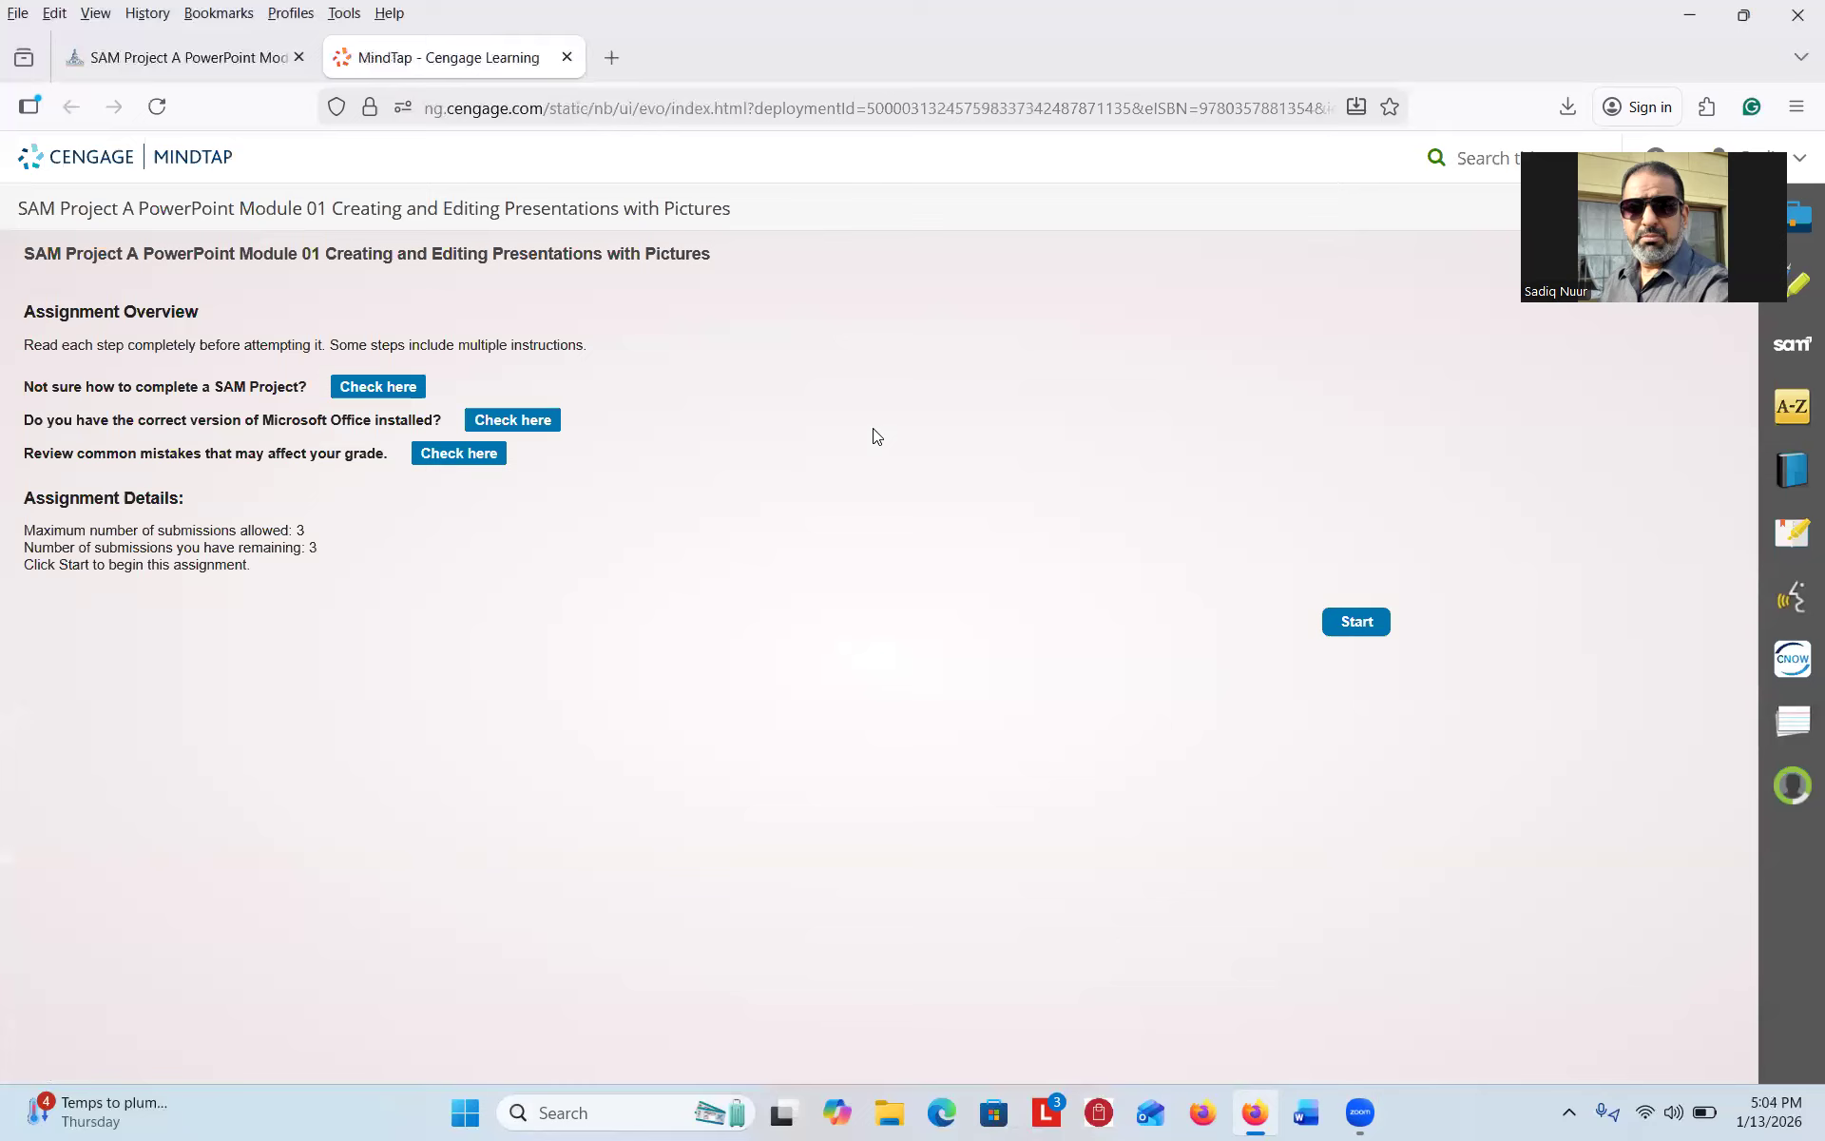
{"action": "left_click", "coordinate": [216, 538]}
{"action": "left_click", "coordinate": [1366, 632]}
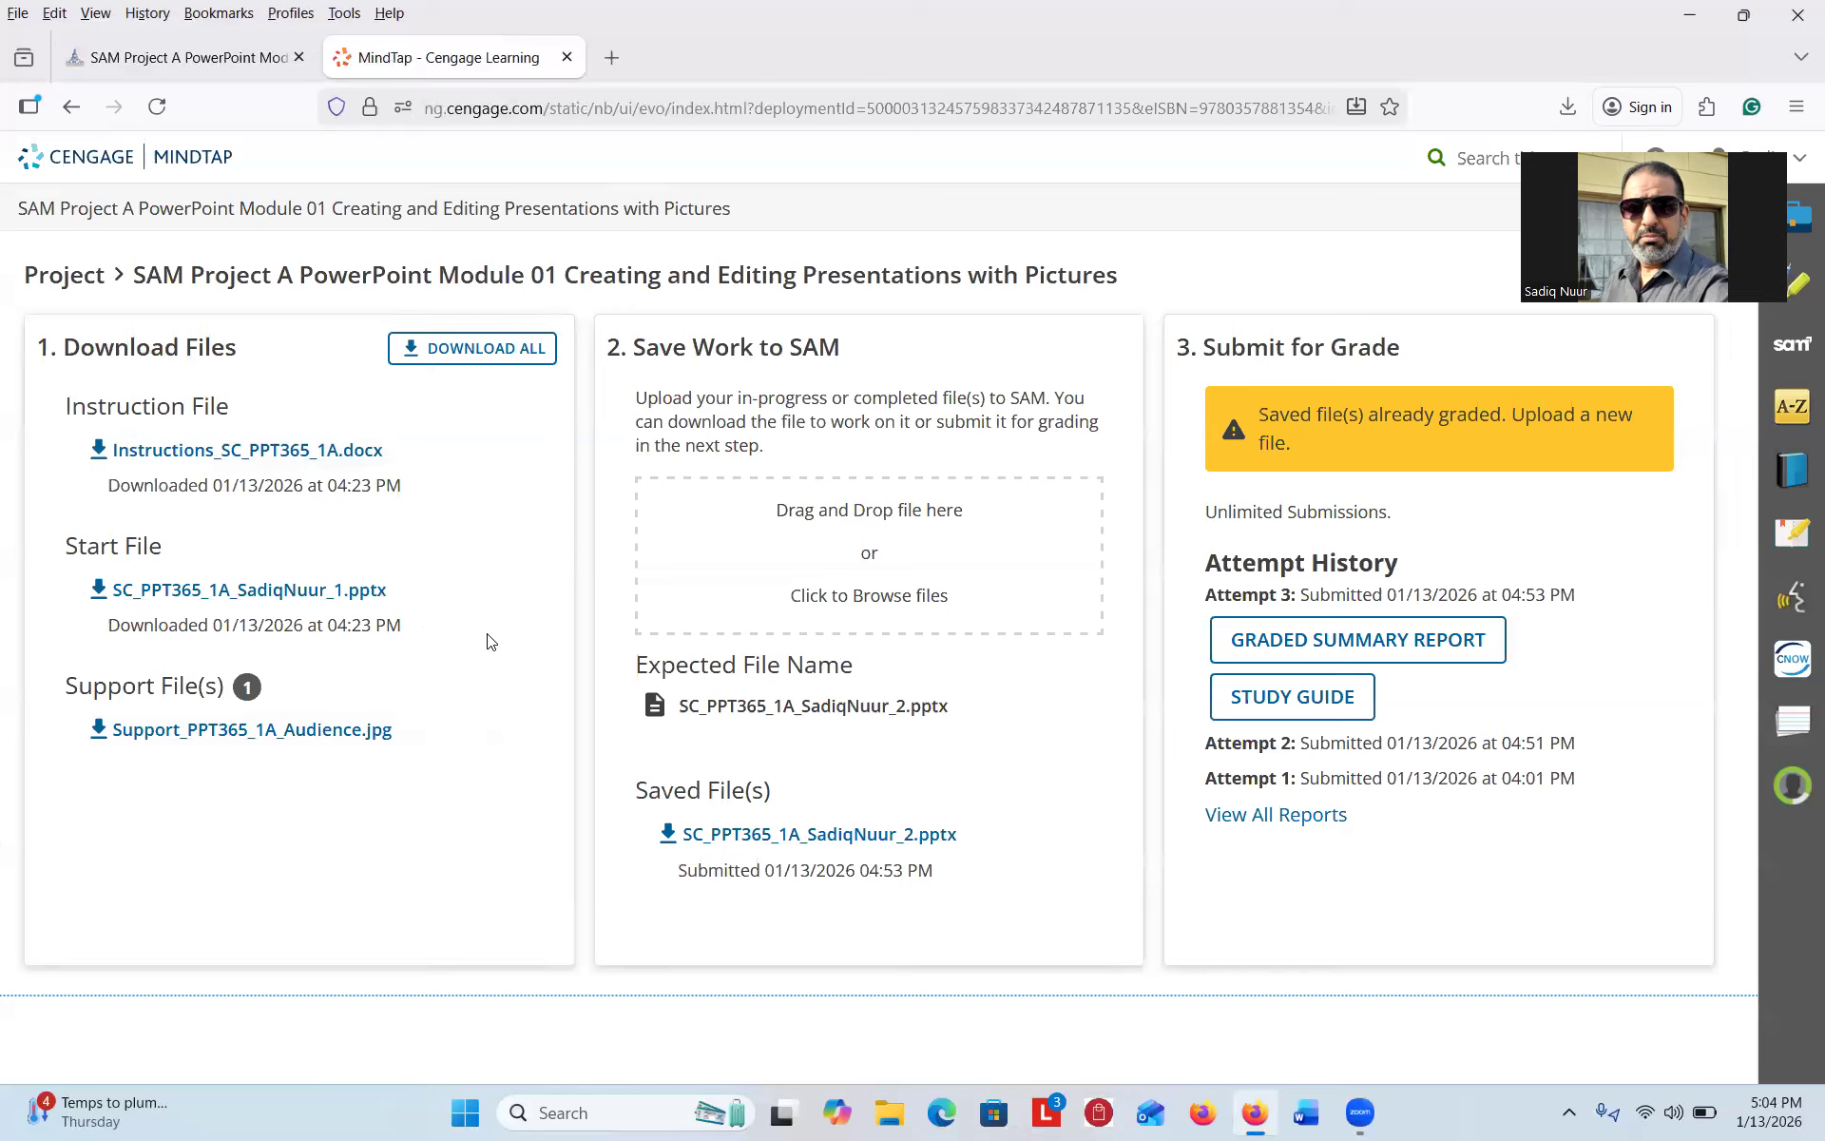
Download all of the project's instruction, start and support files at once.
{"action": "left_click", "coordinate": [851, 557]}
{"action": "left_click", "coordinate": [851, 557]}
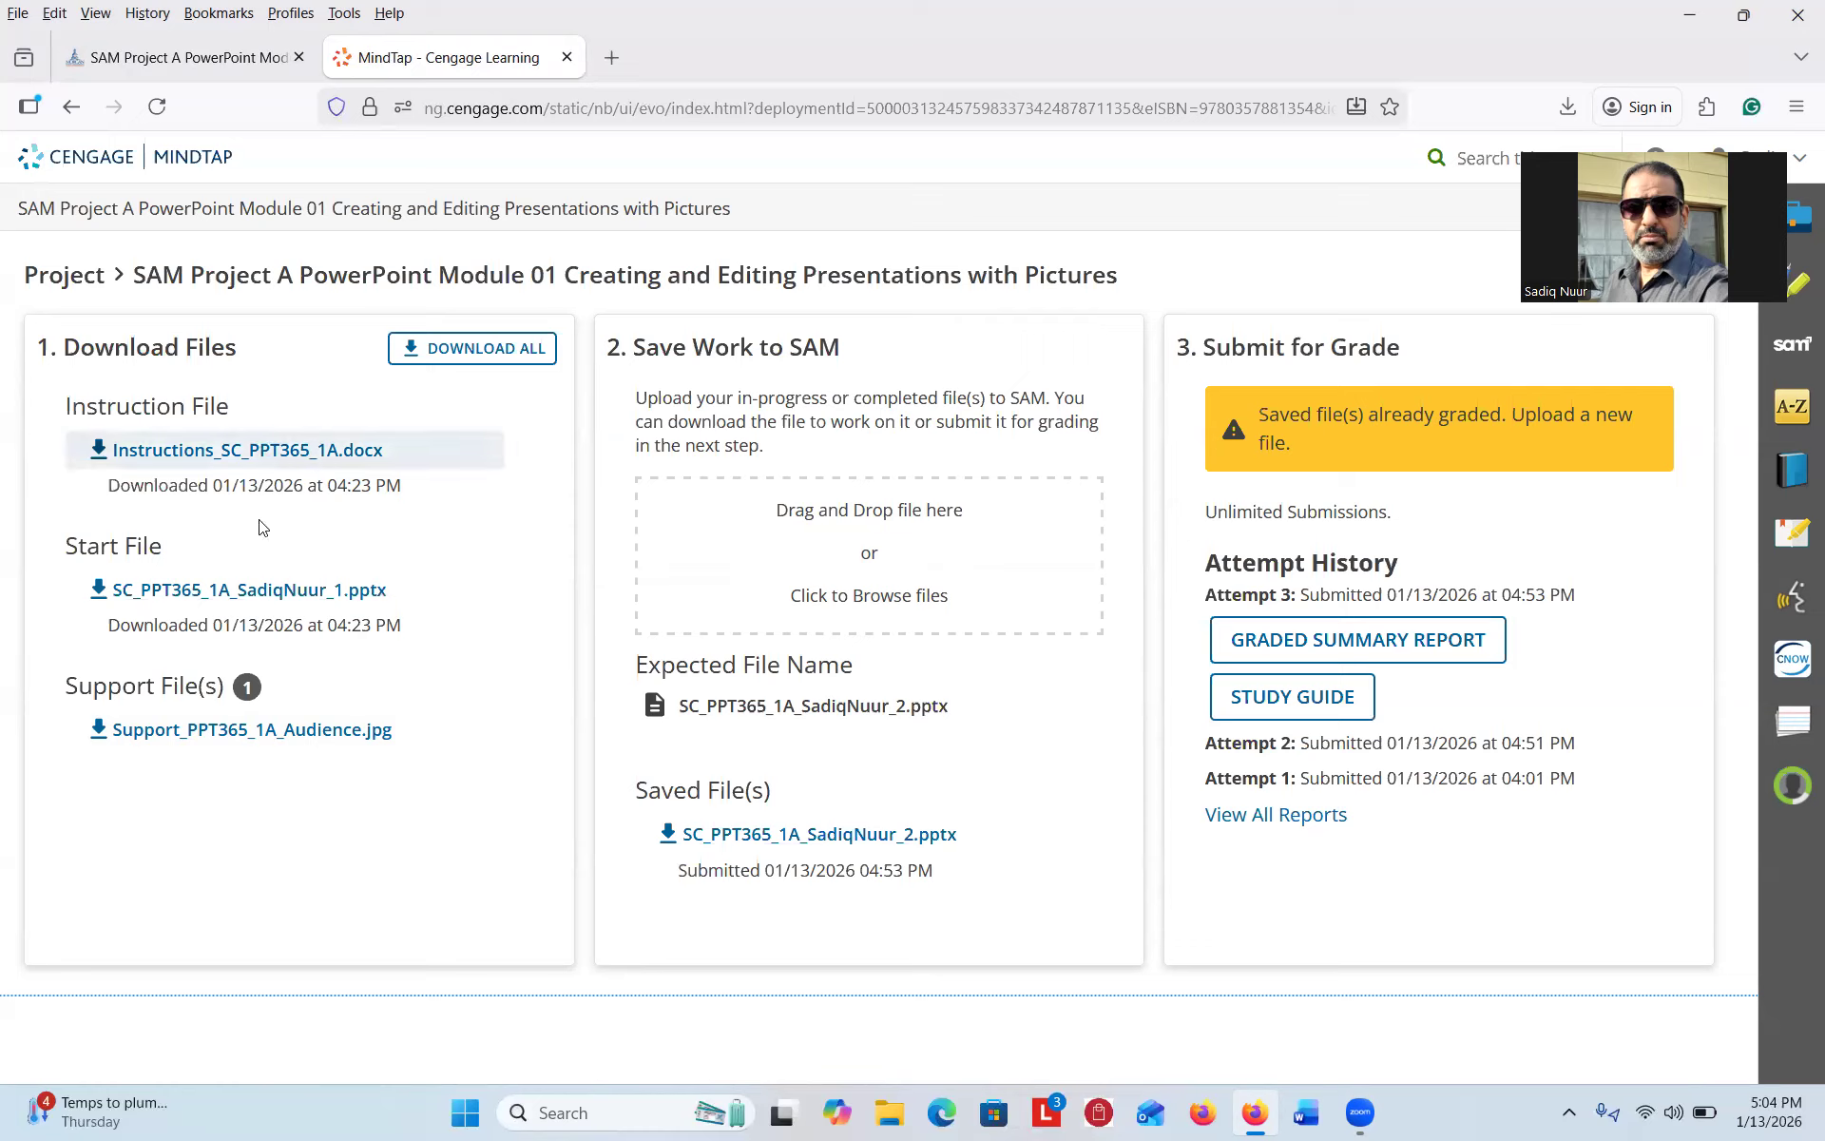
{"action": "left_click", "coordinate": [485, 350]}
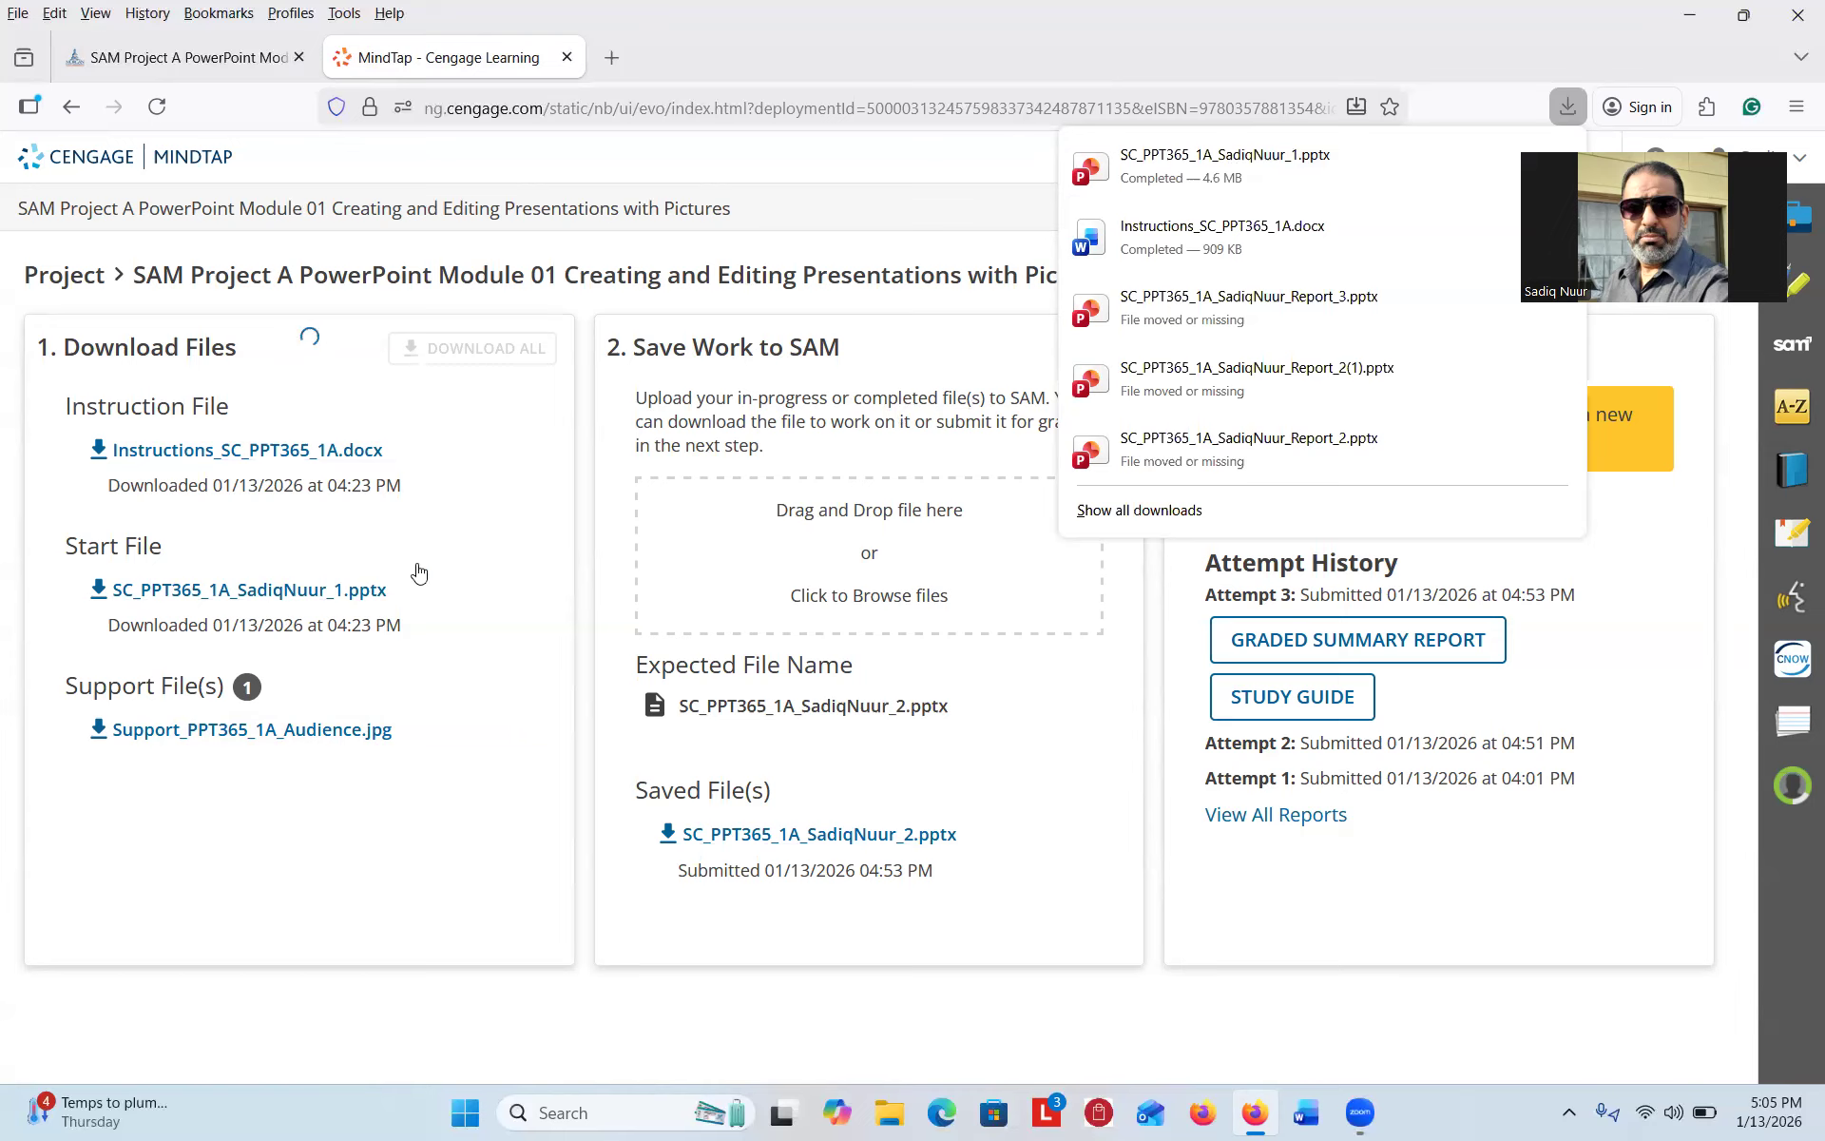
{"action": "key", "text": "ctrl"}
{"action": "key", "text": "ctrl"}
{"action": "key", "text": "ctrl"}
{"action": "key", "text": "ctrl"}
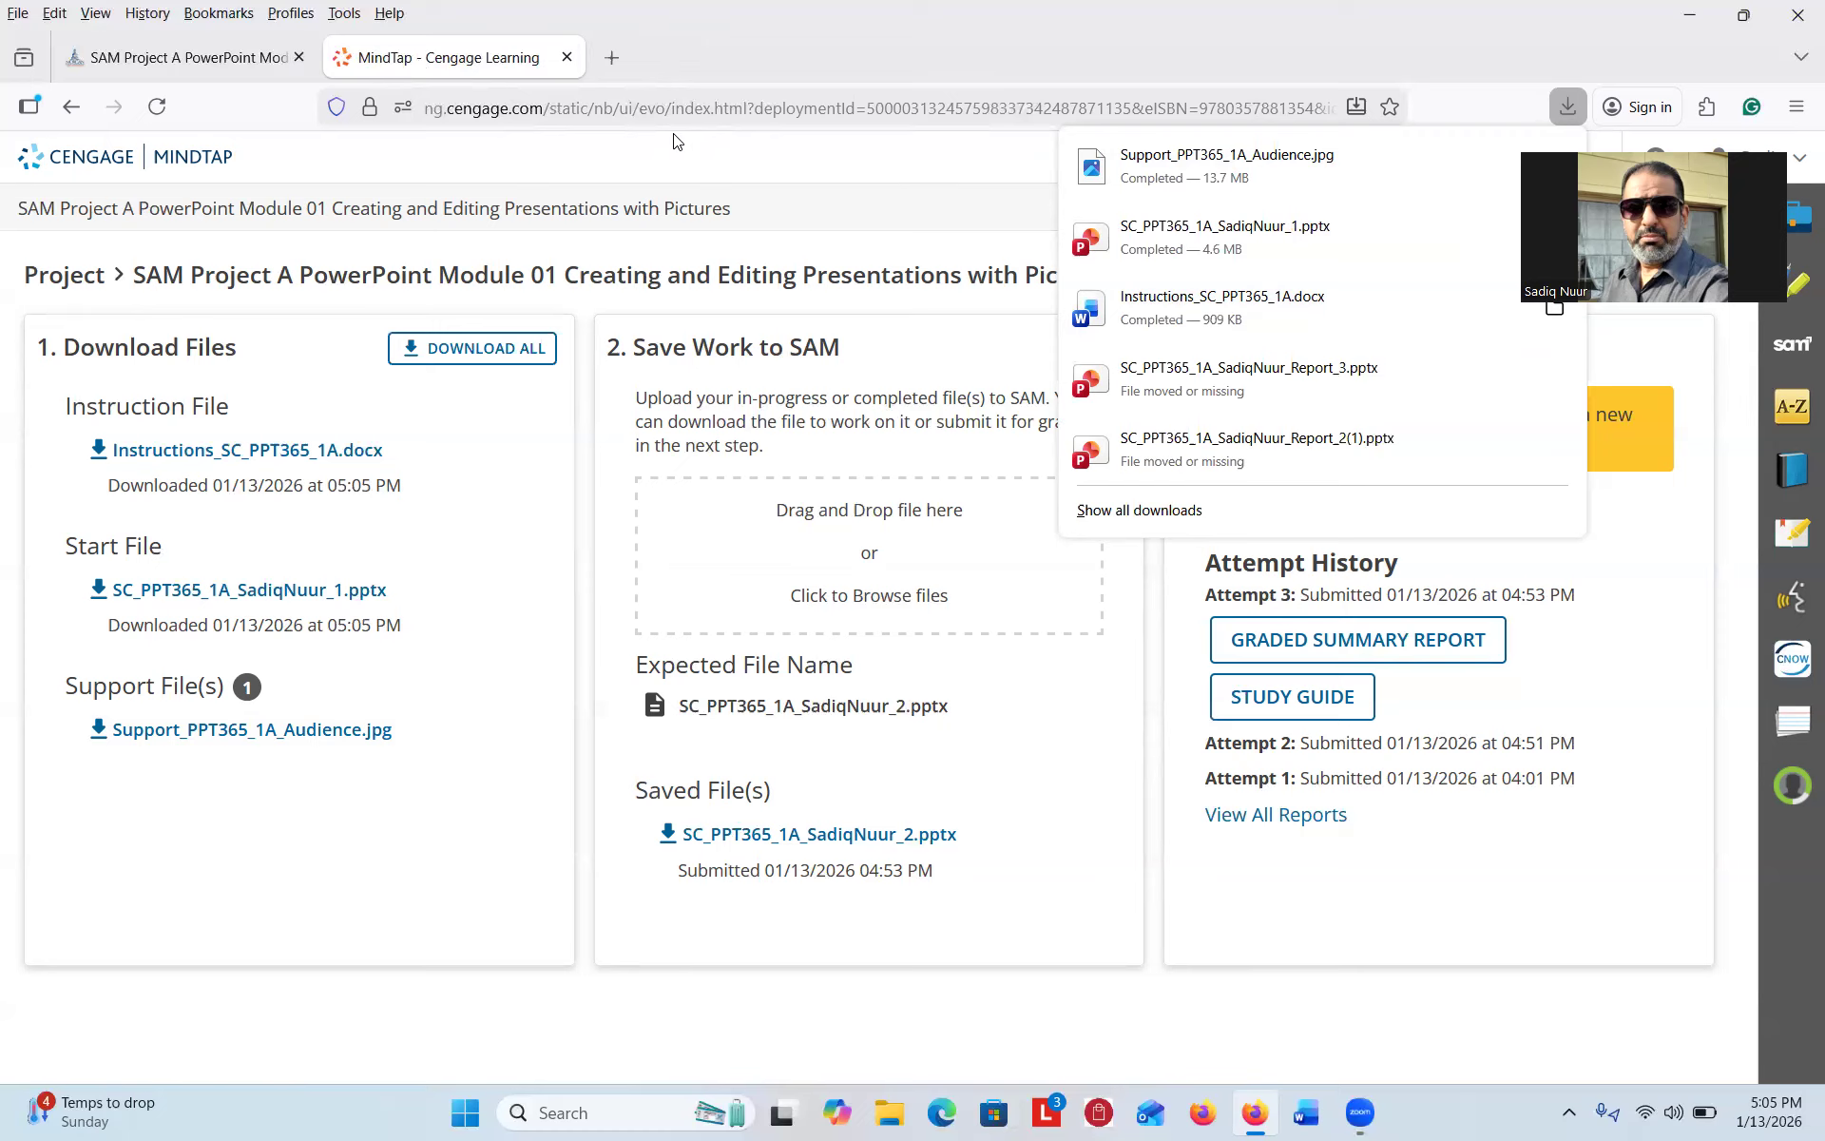
Minimize the browser and show the Downloads folder in File Explorer.
{"action": "double_click", "coordinate": [696, 45]}
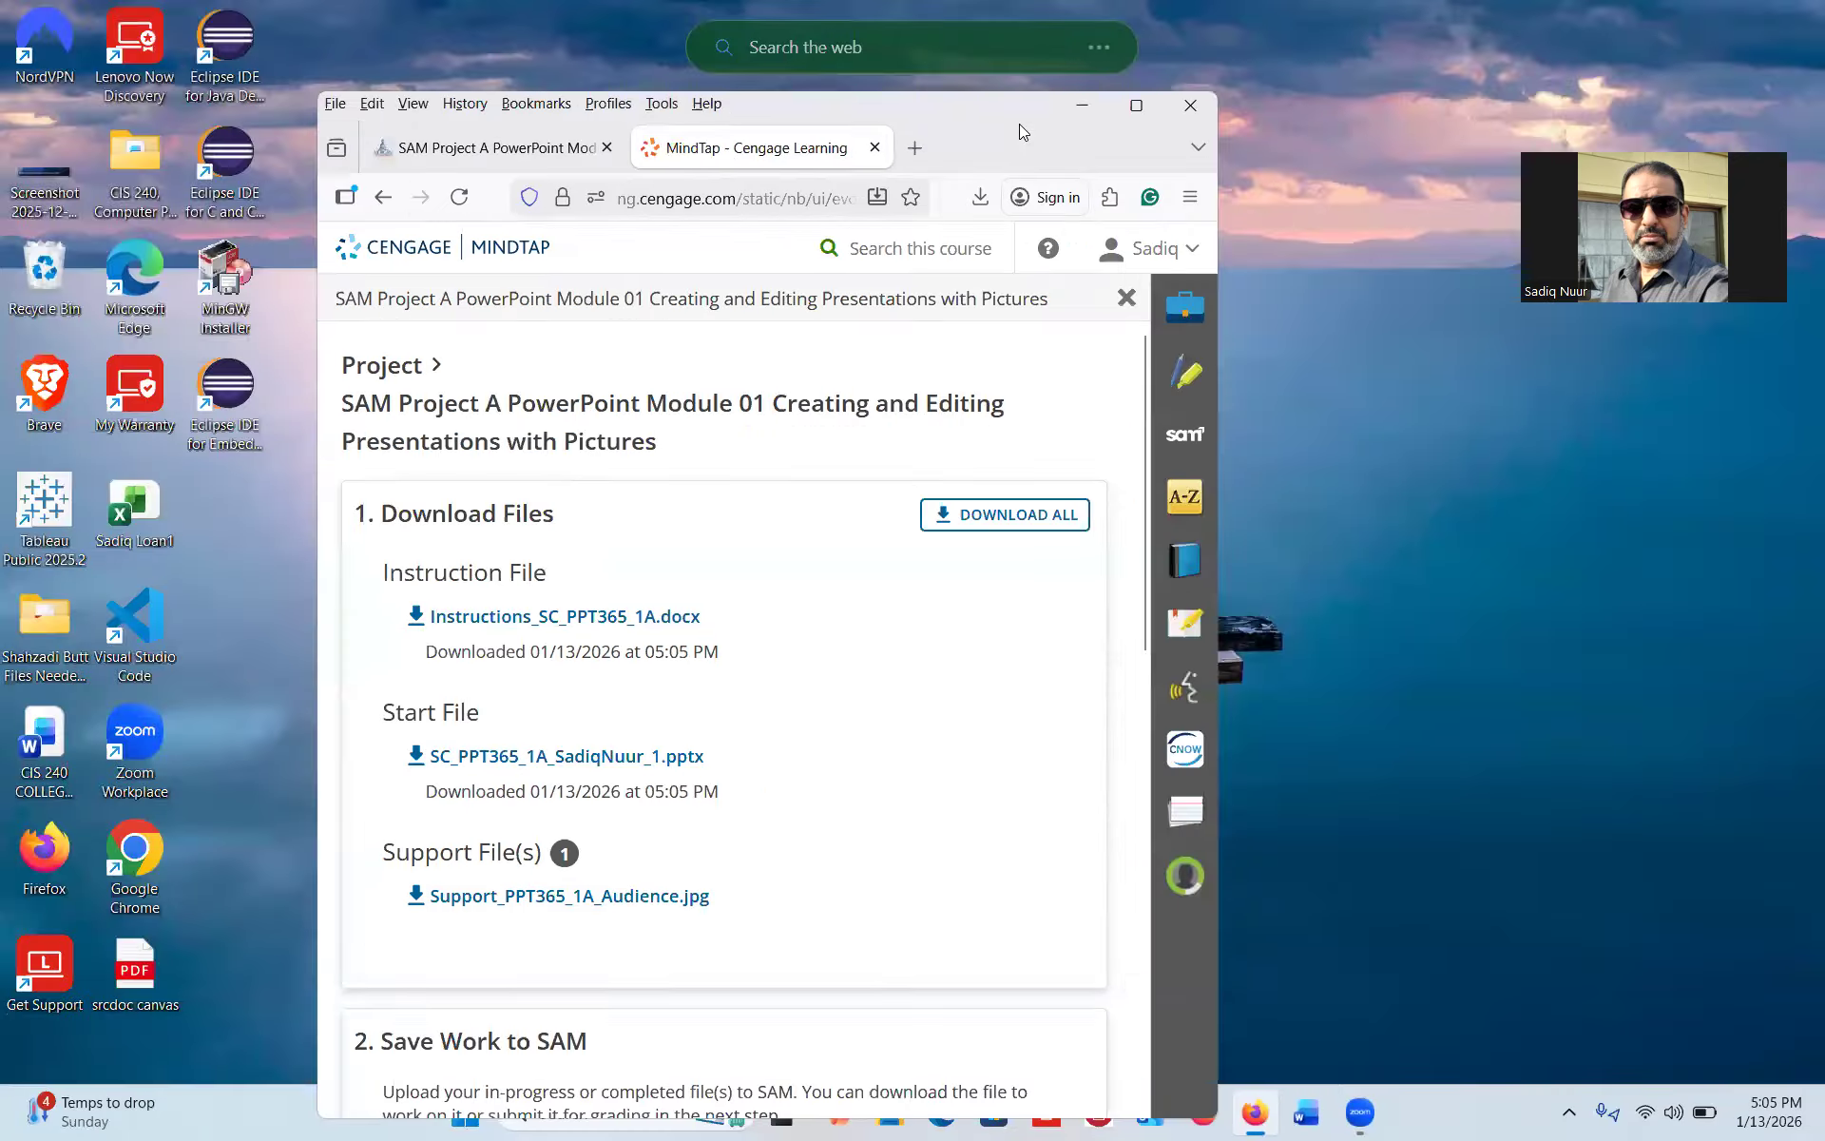
{"action": "left_click", "coordinate": [1084, 112]}
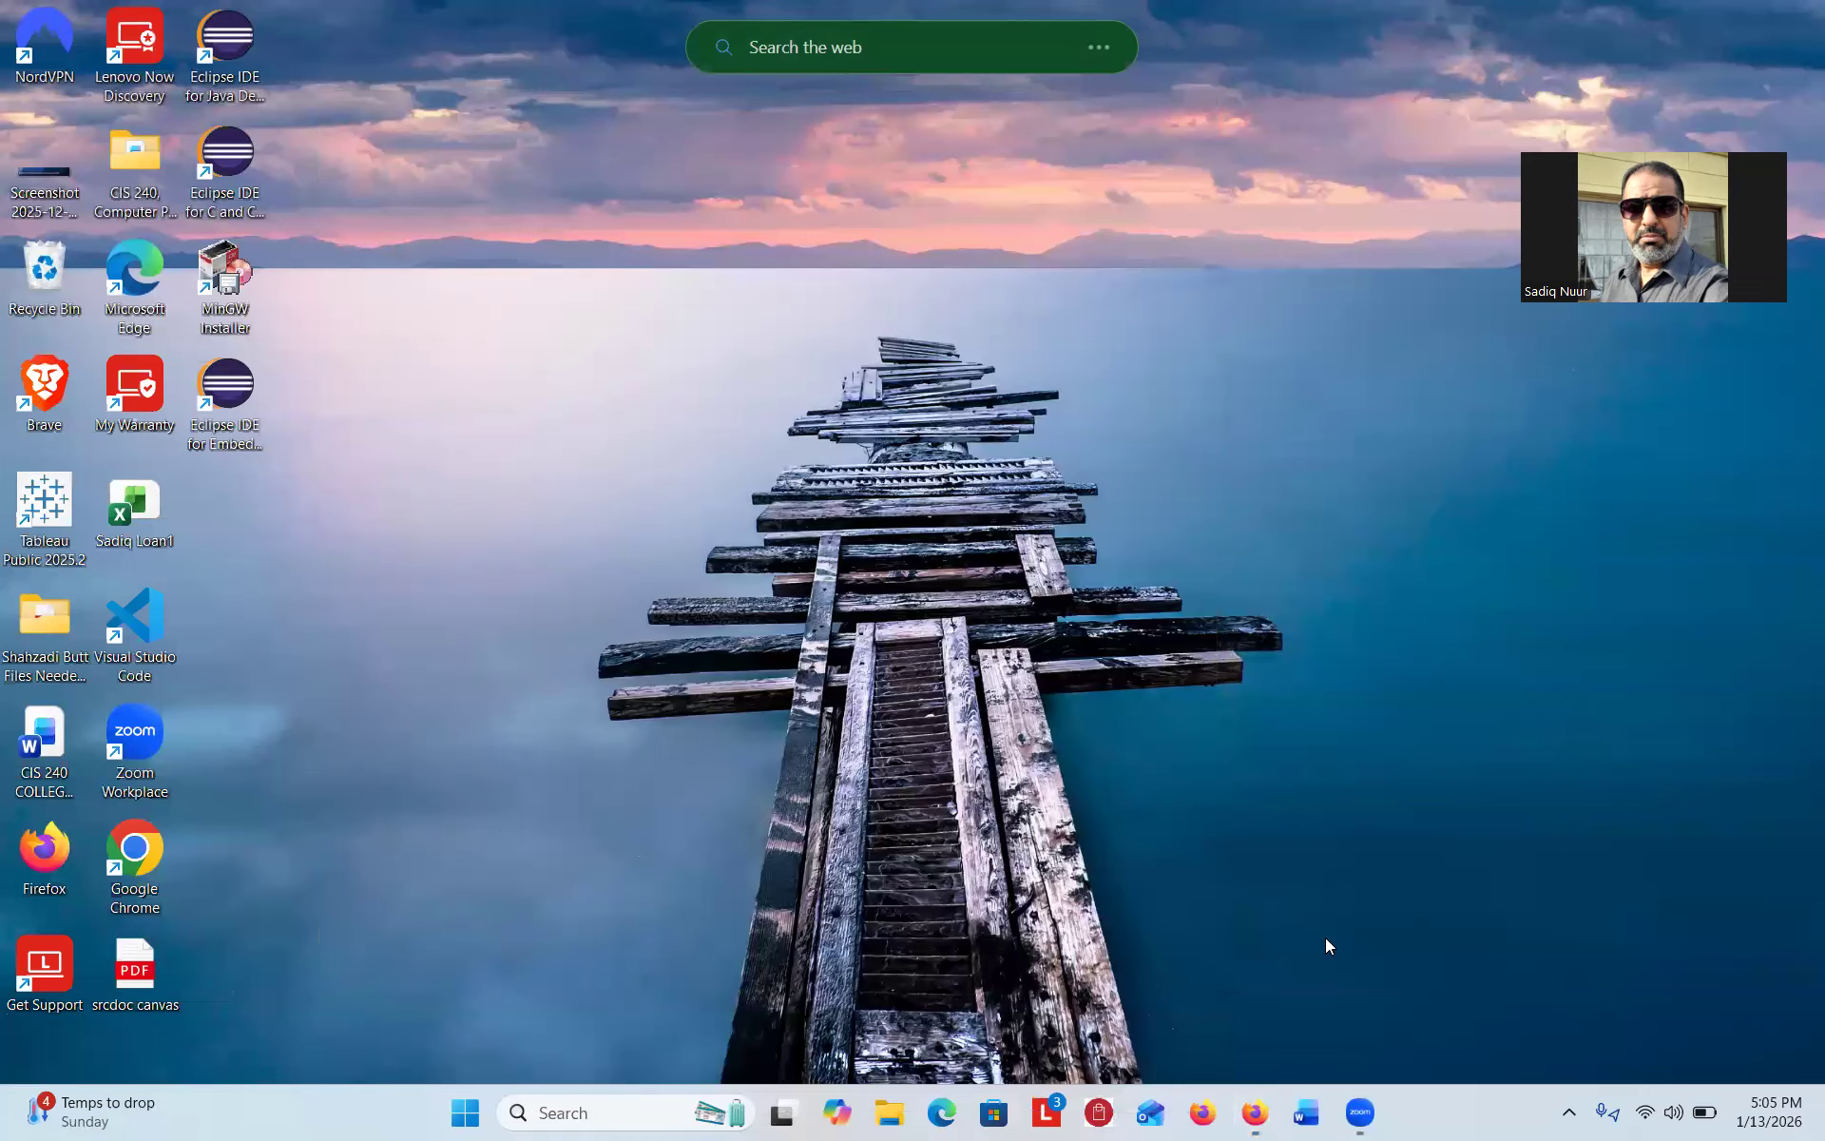
{"action": "left_click", "coordinate": [891, 1114]}
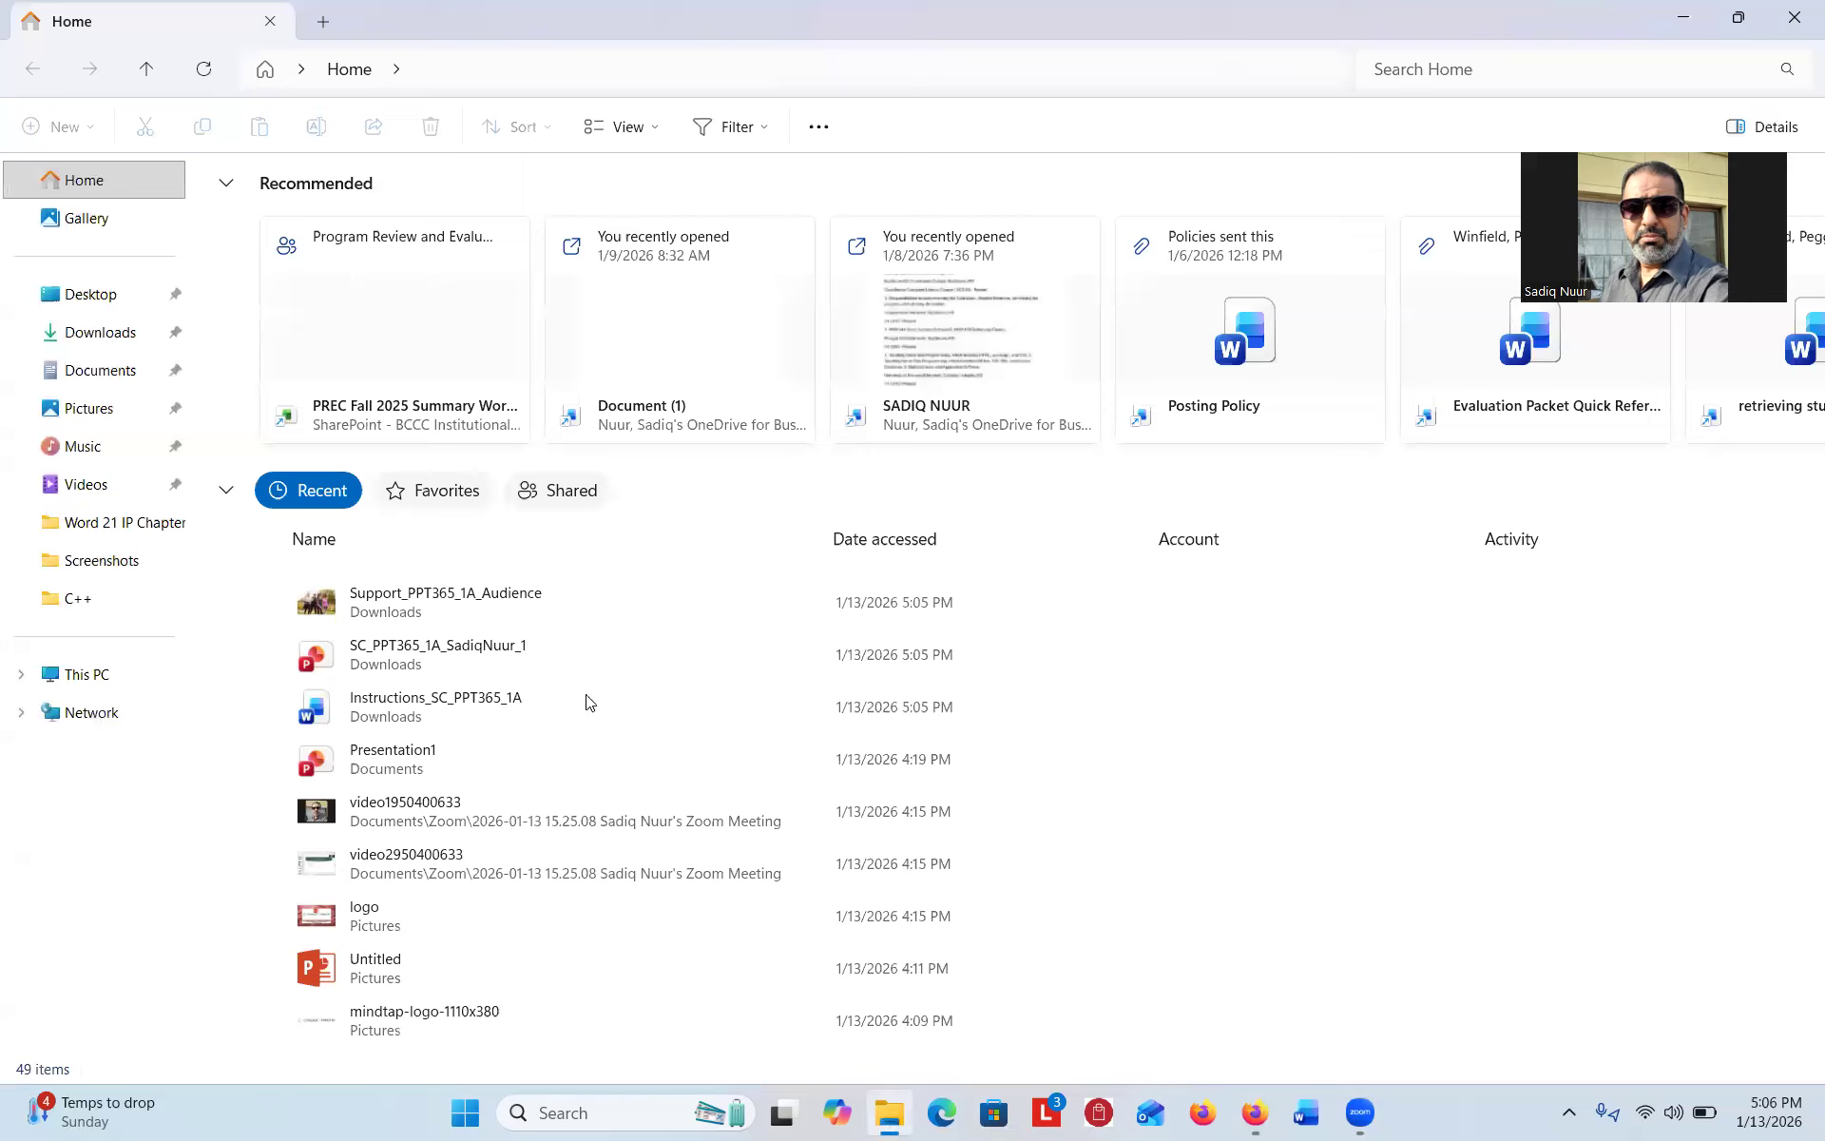
{"action": "left_click", "coordinate": [101, 334]}
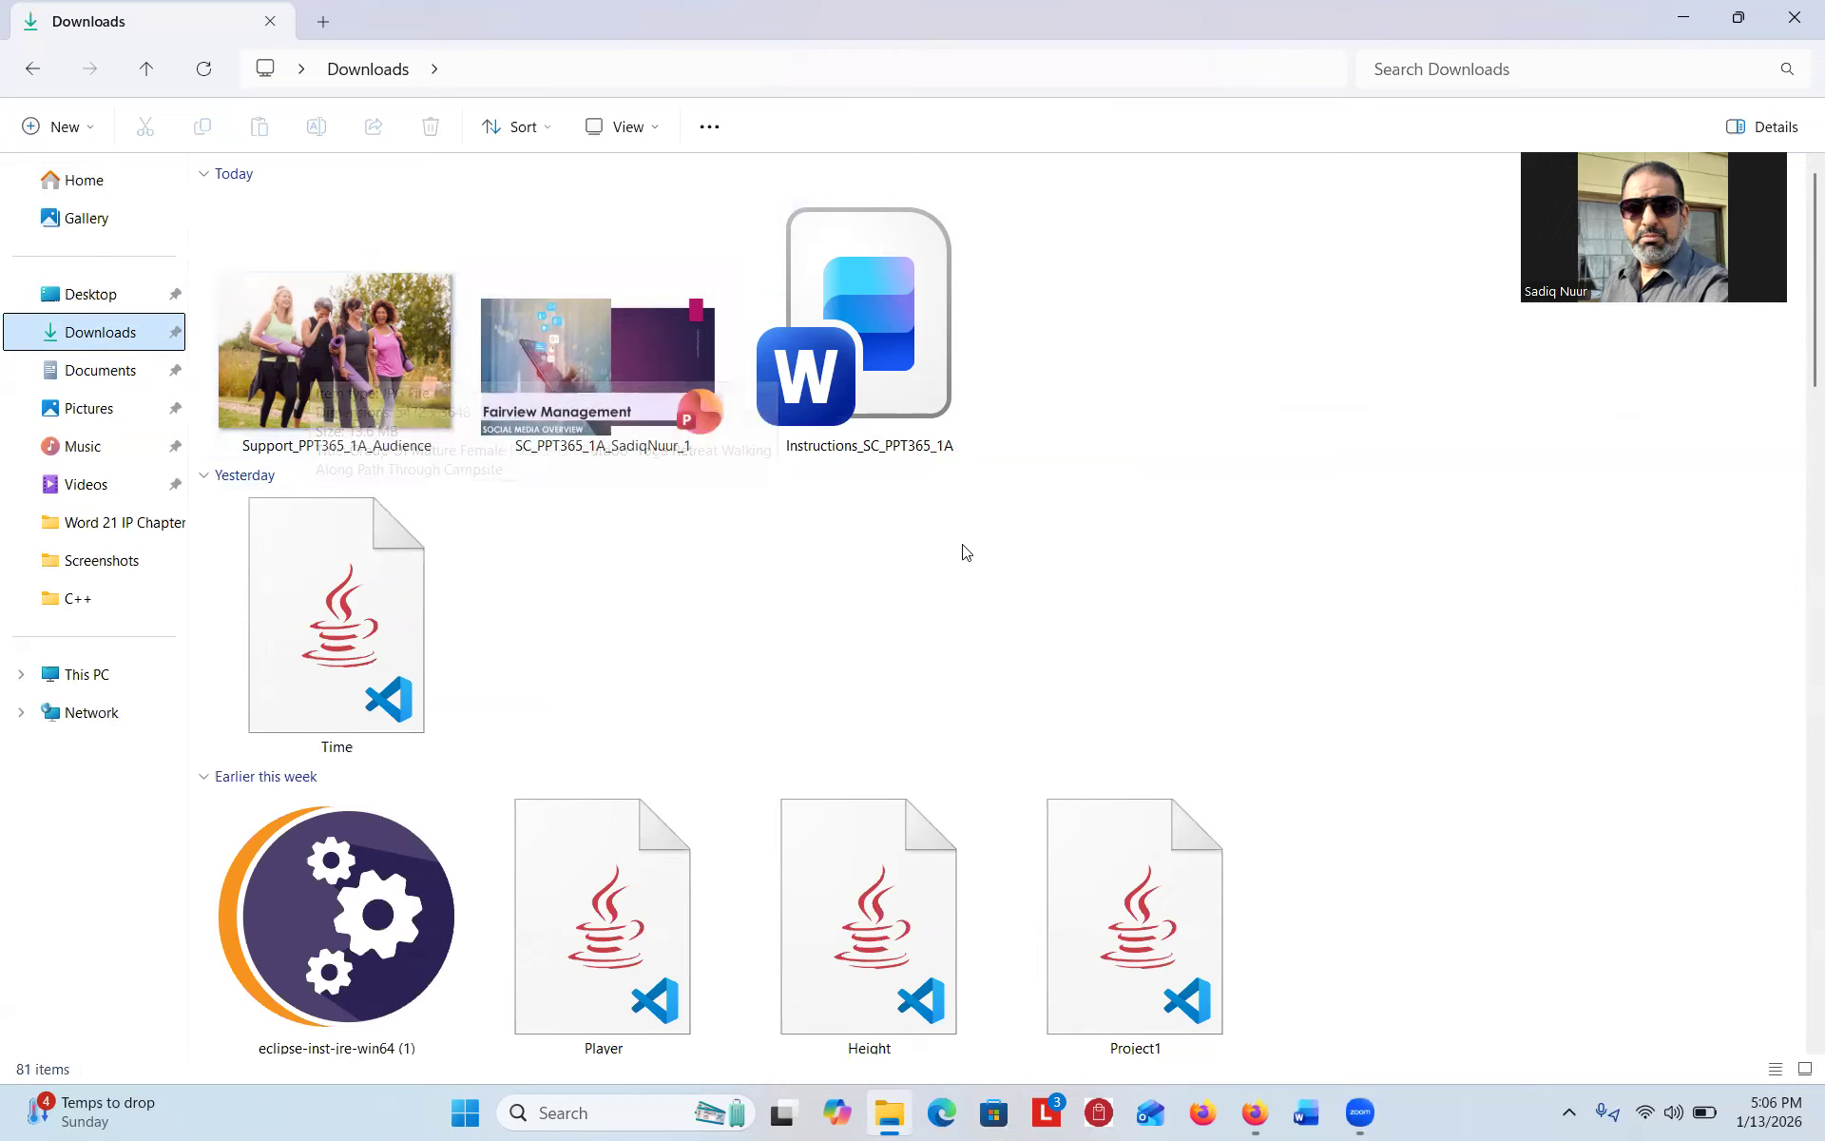
Open the Instructions_SC_PPT365_1A document from Downloads, leave Protected View and set its zoom to 130%.
{"action": "double_click", "coordinate": [894, 321]}
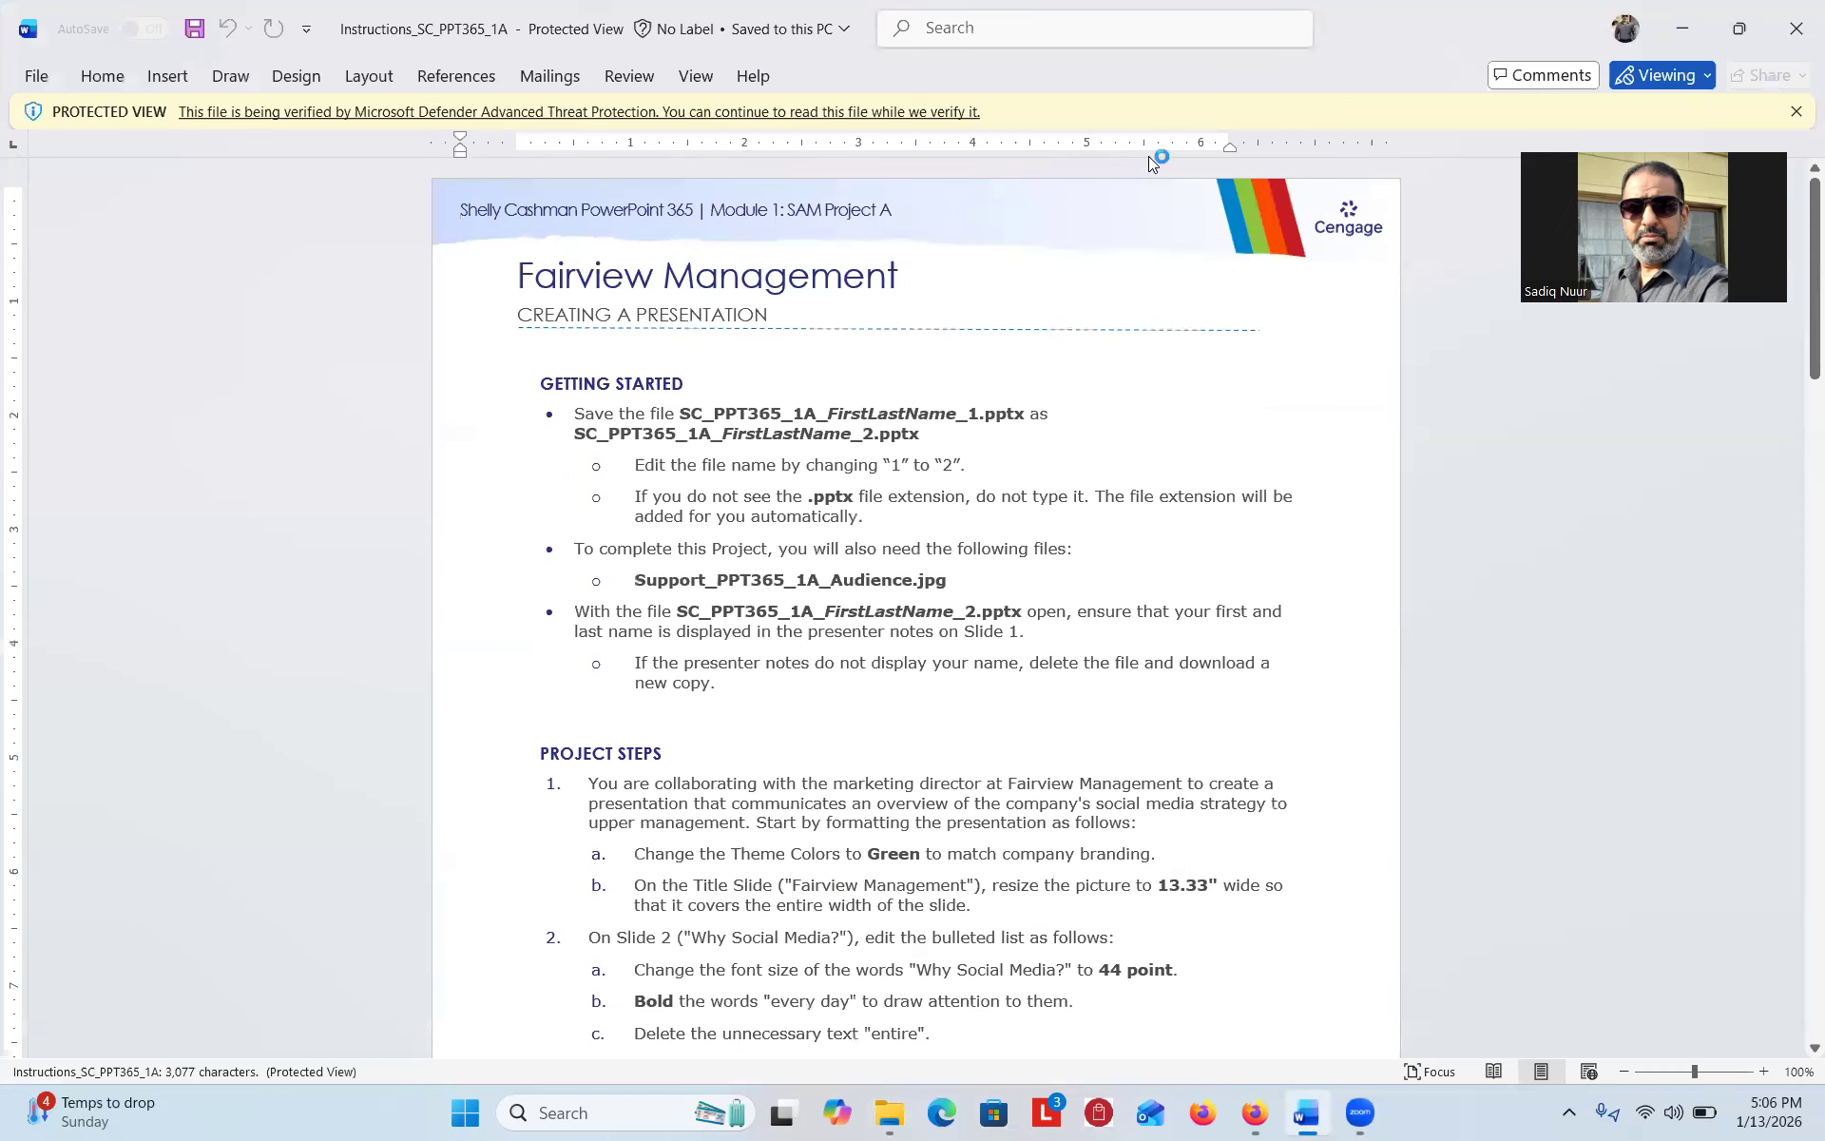
{"action": "left_click", "coordinate": [1227, 116]}
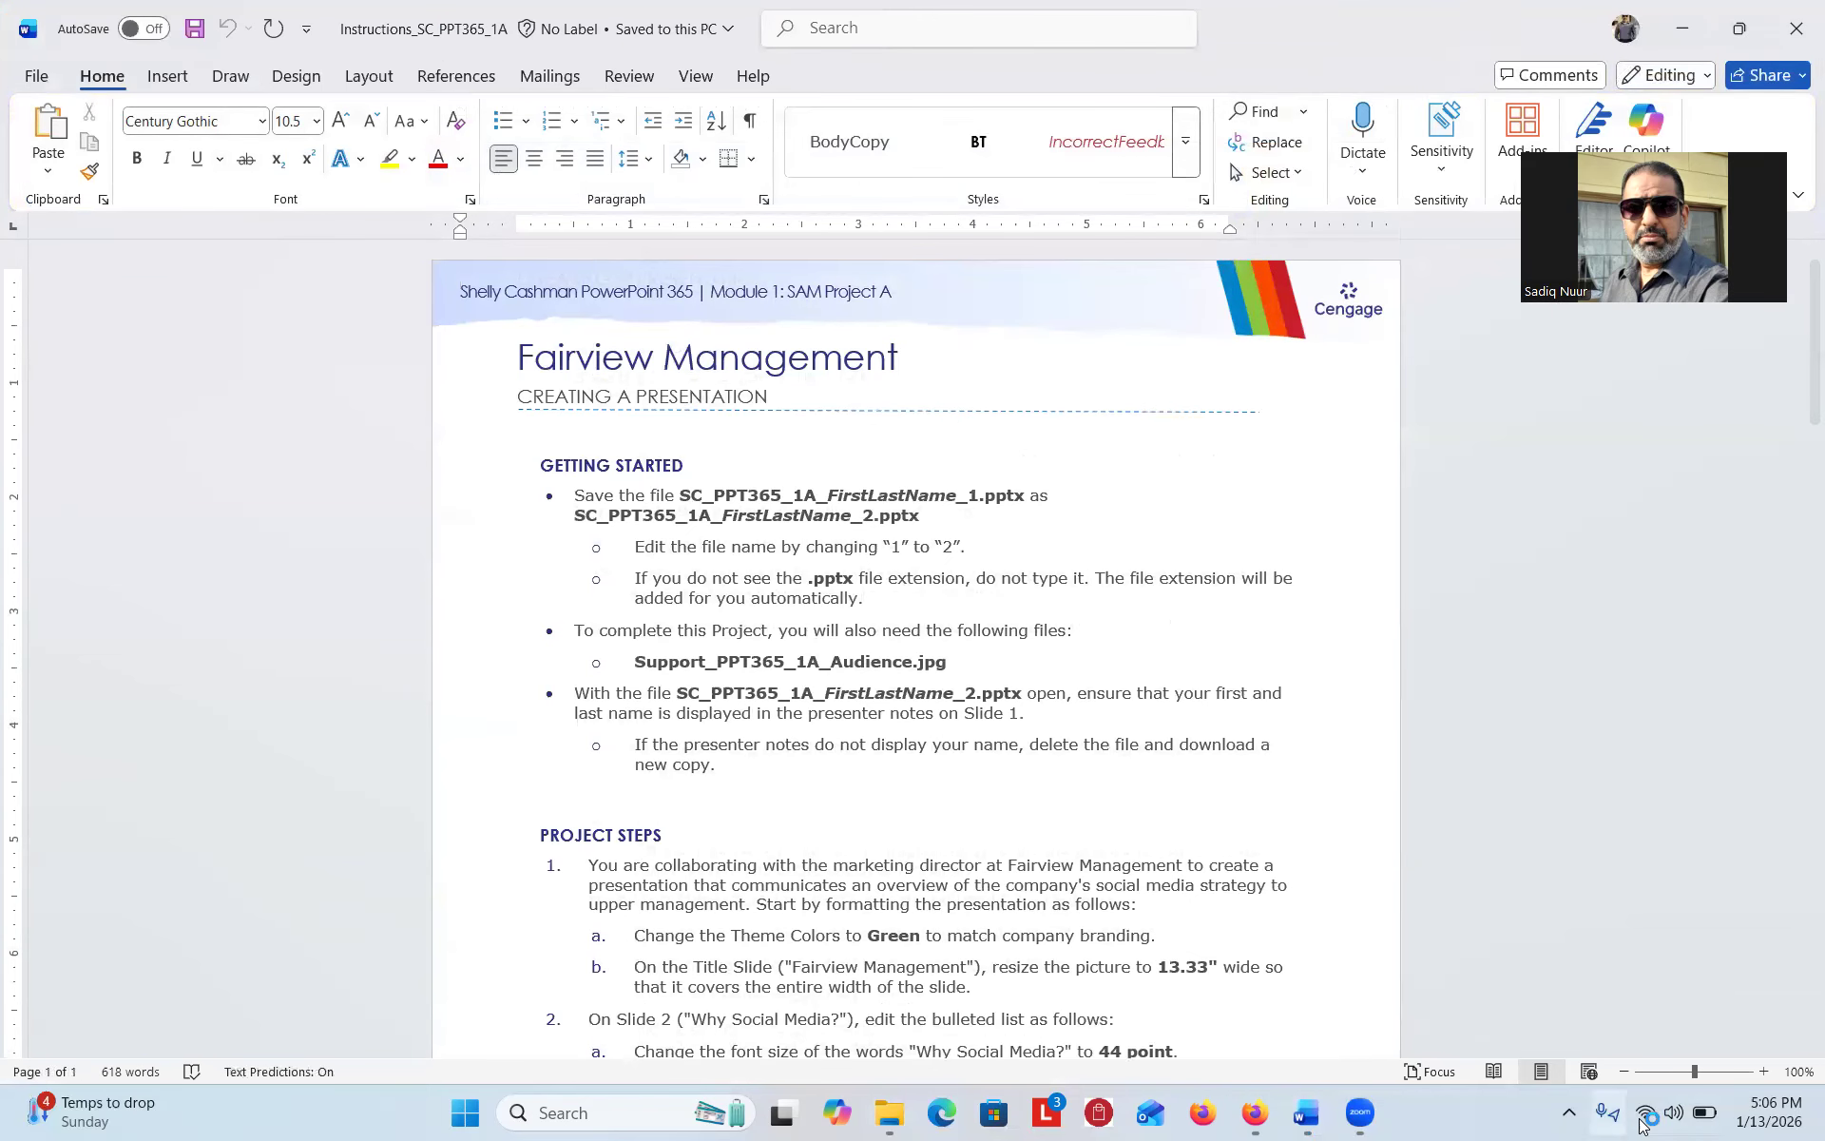
{"action": "left_click_drag", "start_coordinate": [1700, 1071], "coordinate": [1700, 1071]}
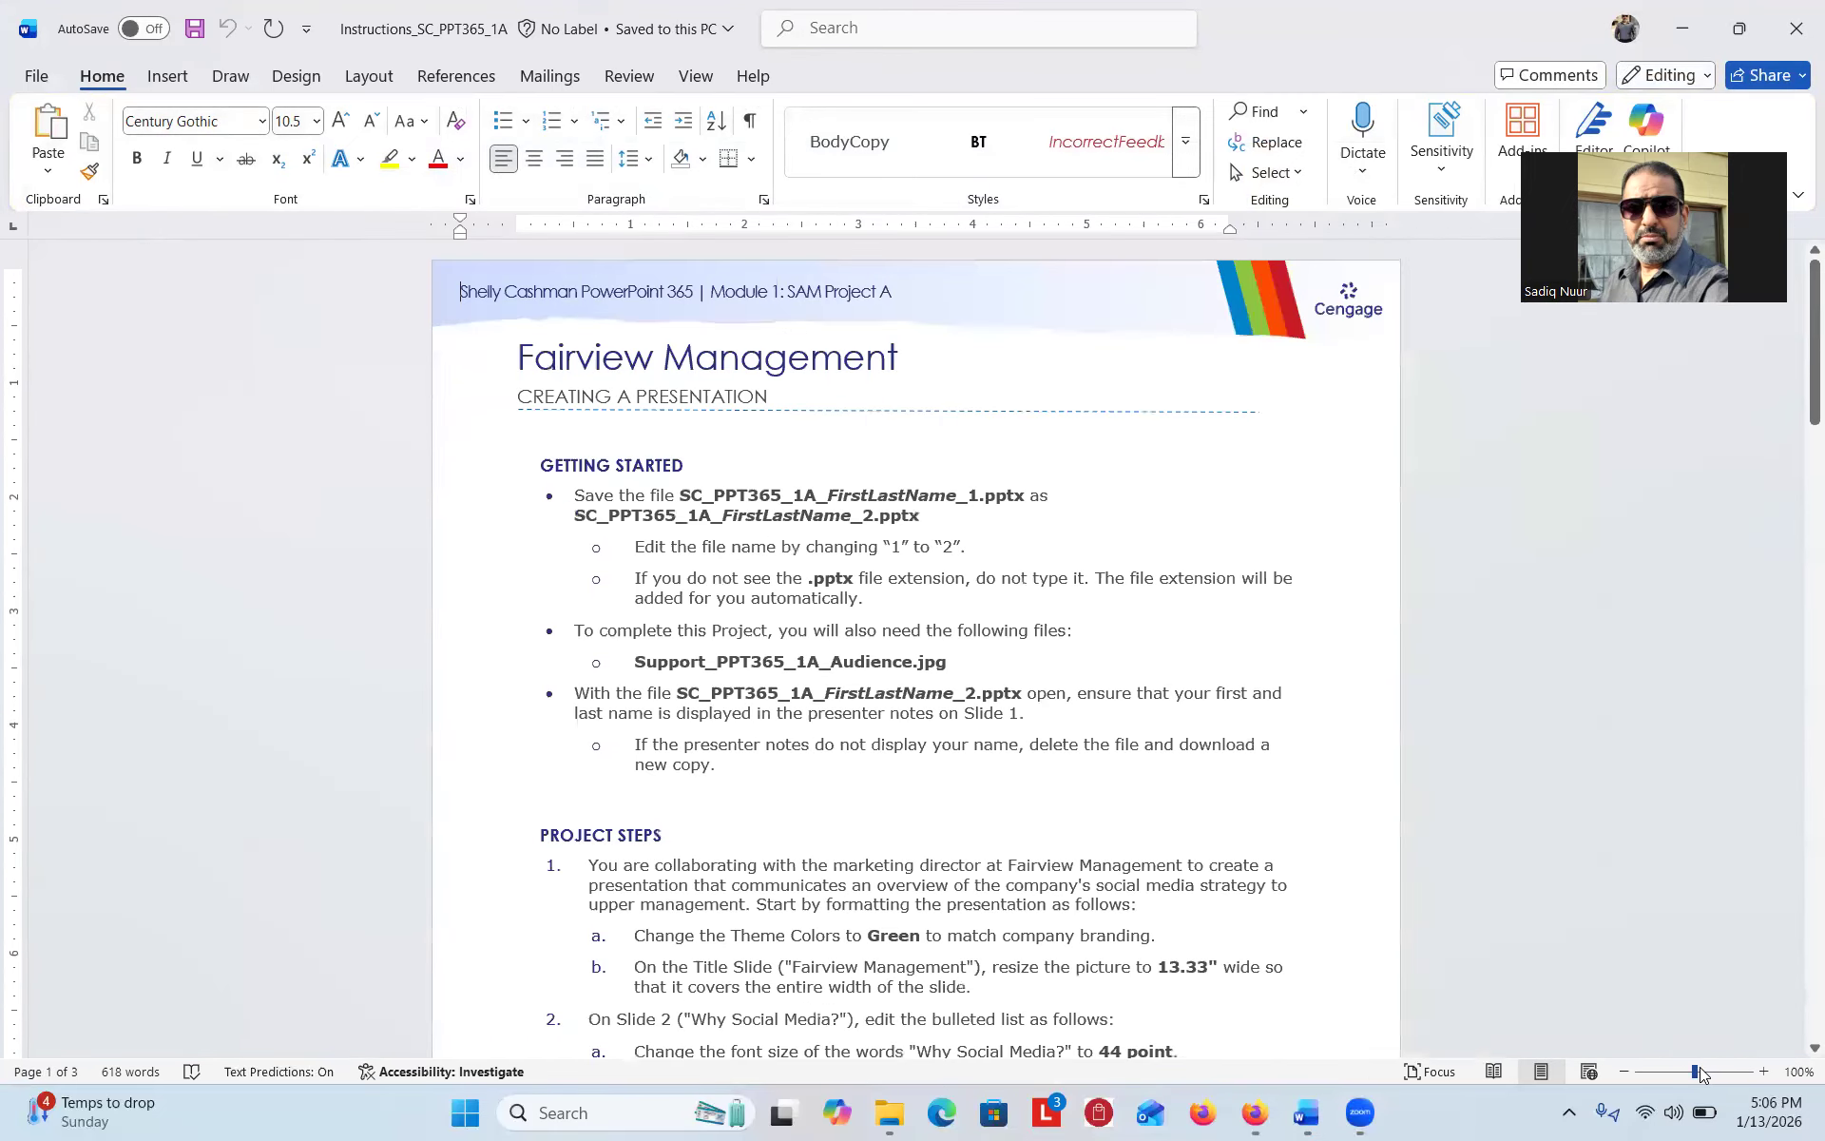
{"action": "left_click", "coordinate": [1763, 1072]}
{"action": "left_click", "coordinate": [1763, 1071]}
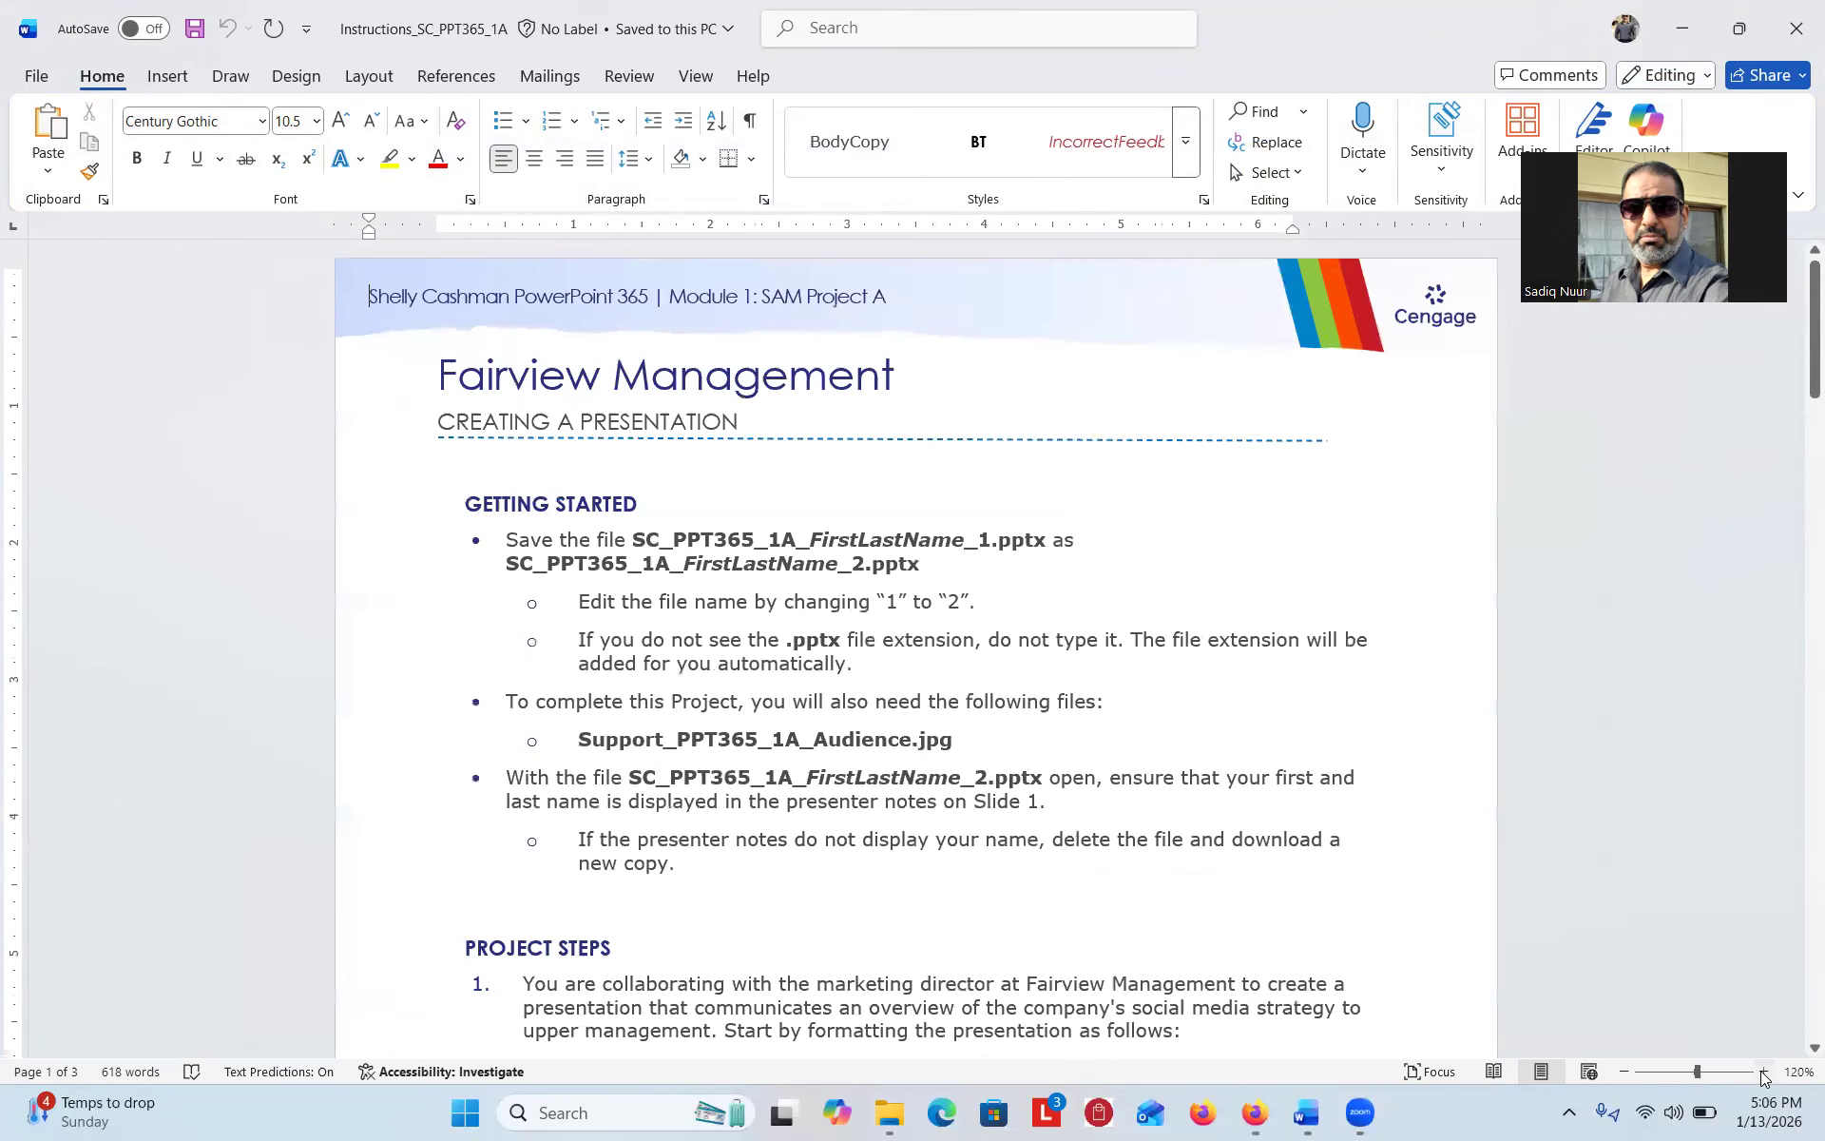
{"action": "left_click", "coordinate": [1763, 1072]}
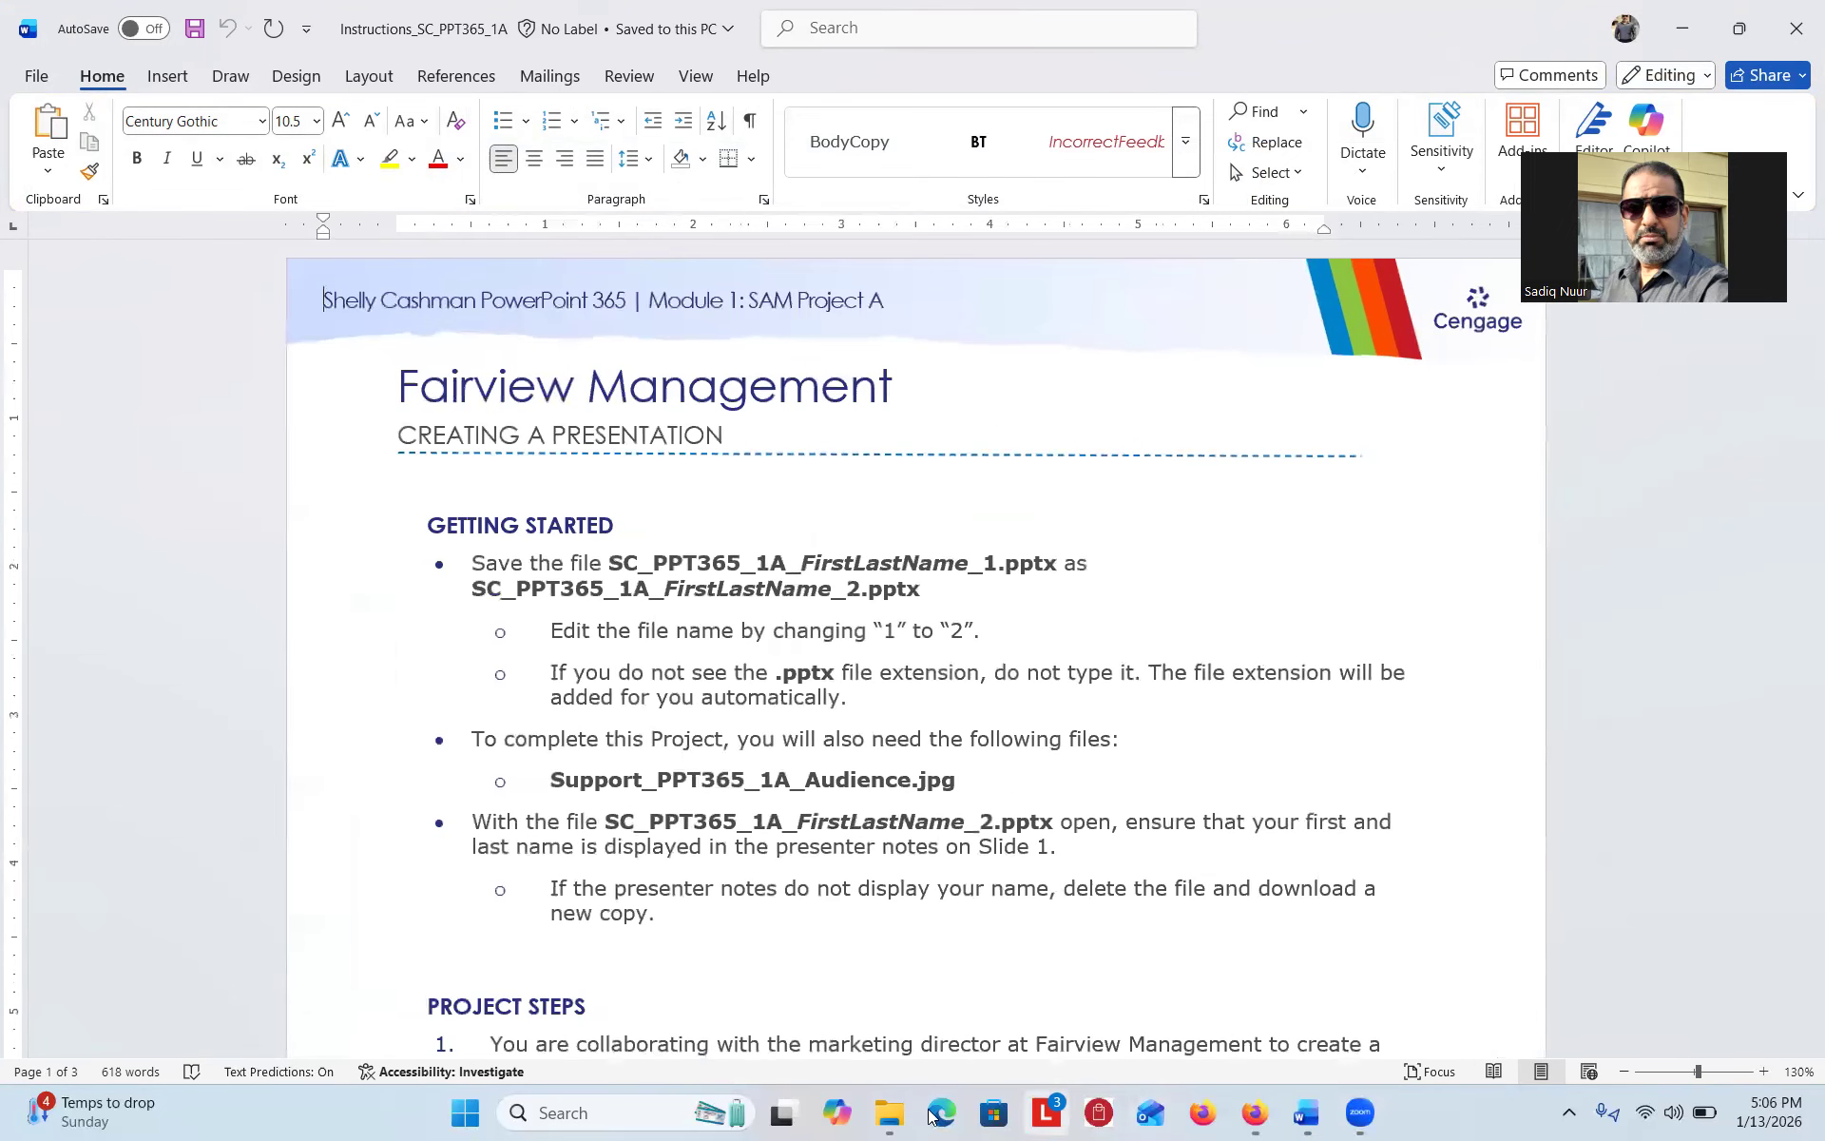
Open the project's PowerPoint start file, ending in _1, from the Downloads folder and enable editing.
{"action": "left_click", "coordinate": [882, 1117]}
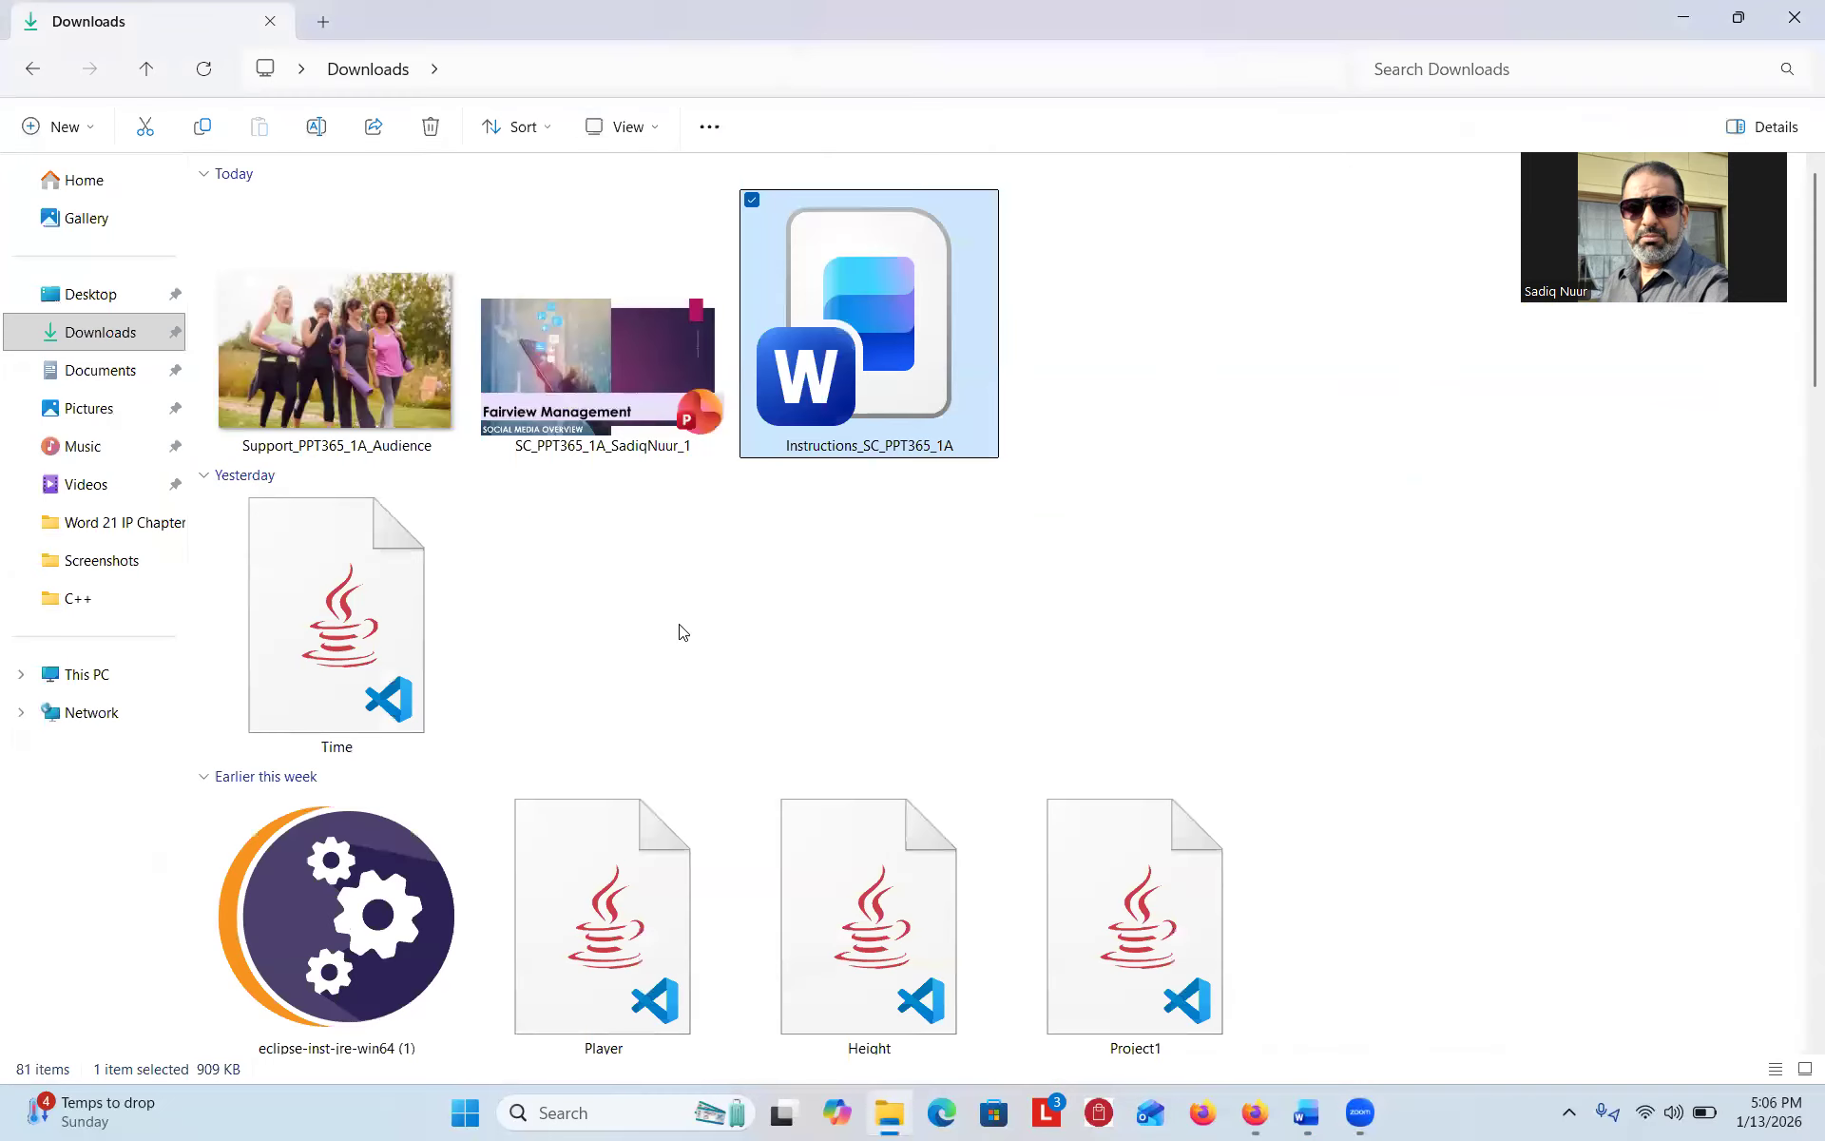
{"action": "left_click", "coordinate": [546, 343]}
{"action": "double_click", "coordinate": [546, 342]}
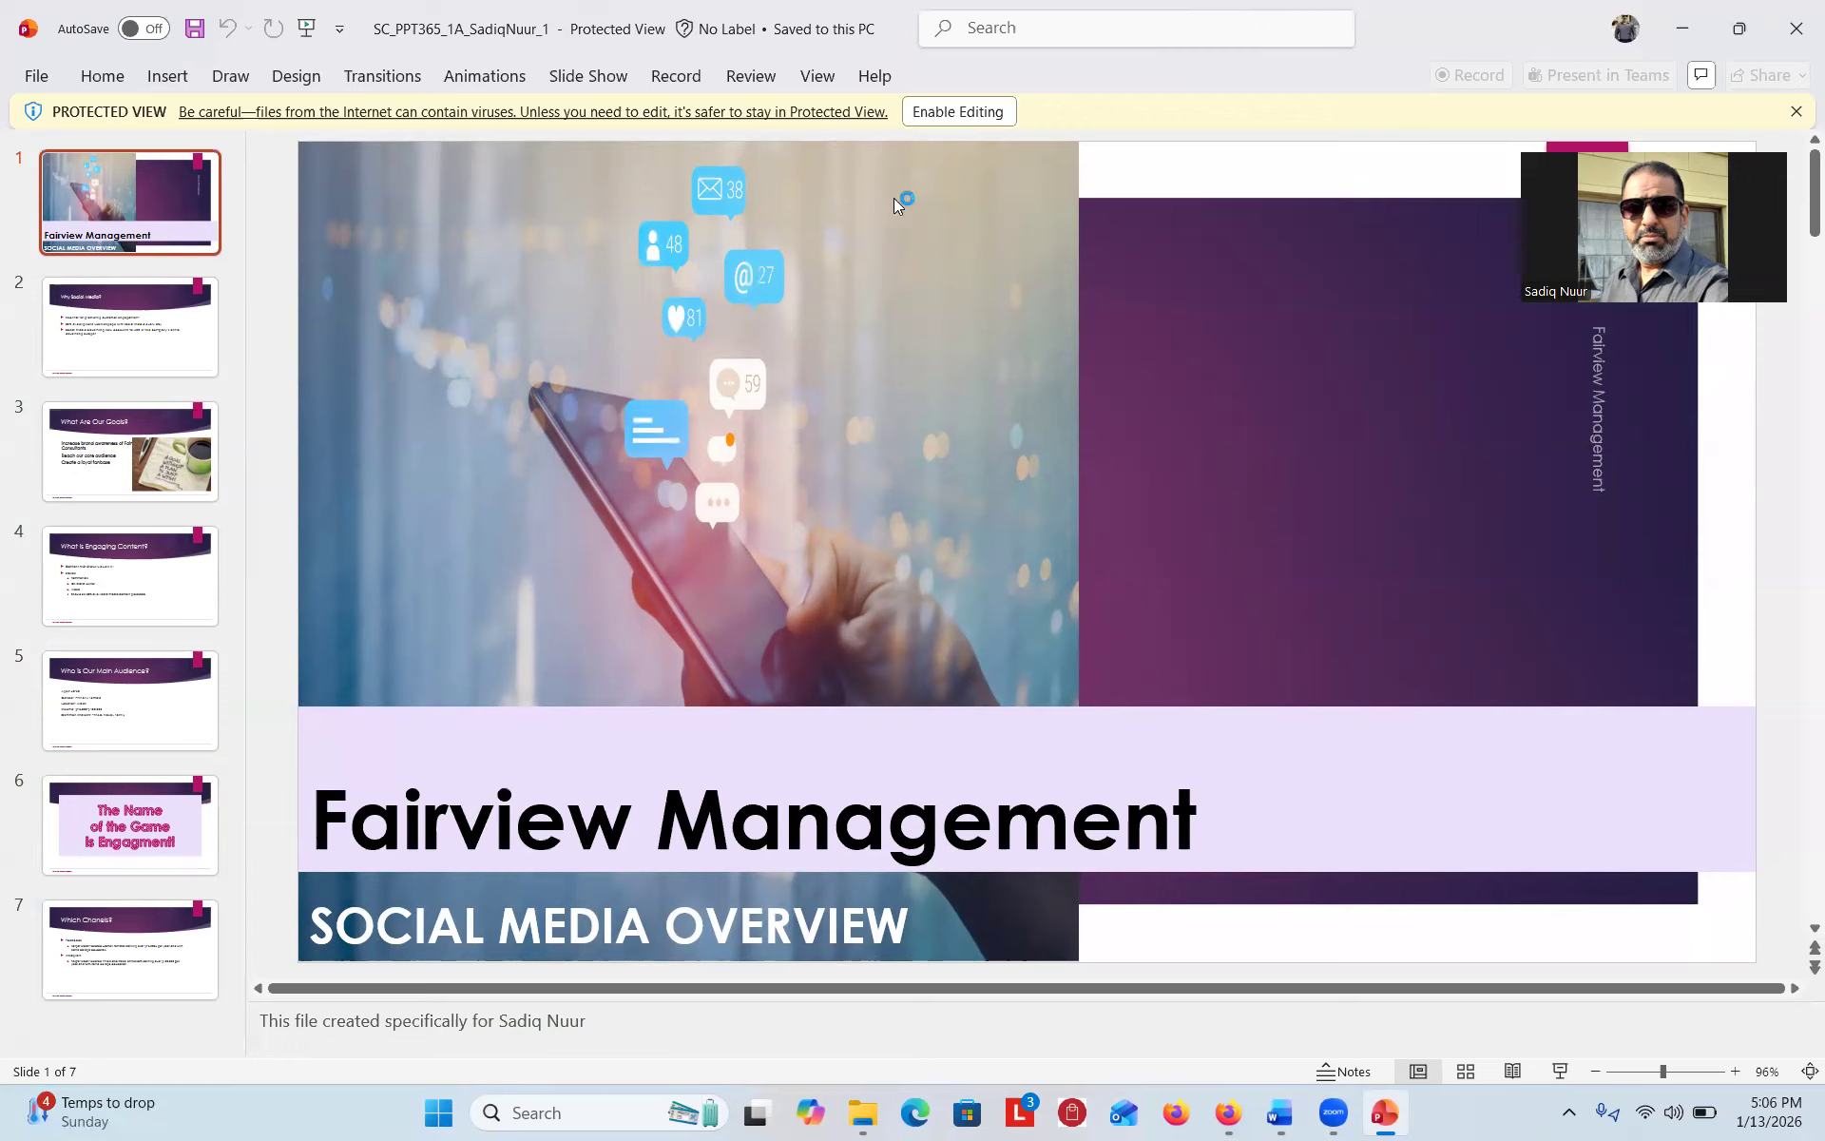
{"action": "left_click", "coordinate": [966, 110]}
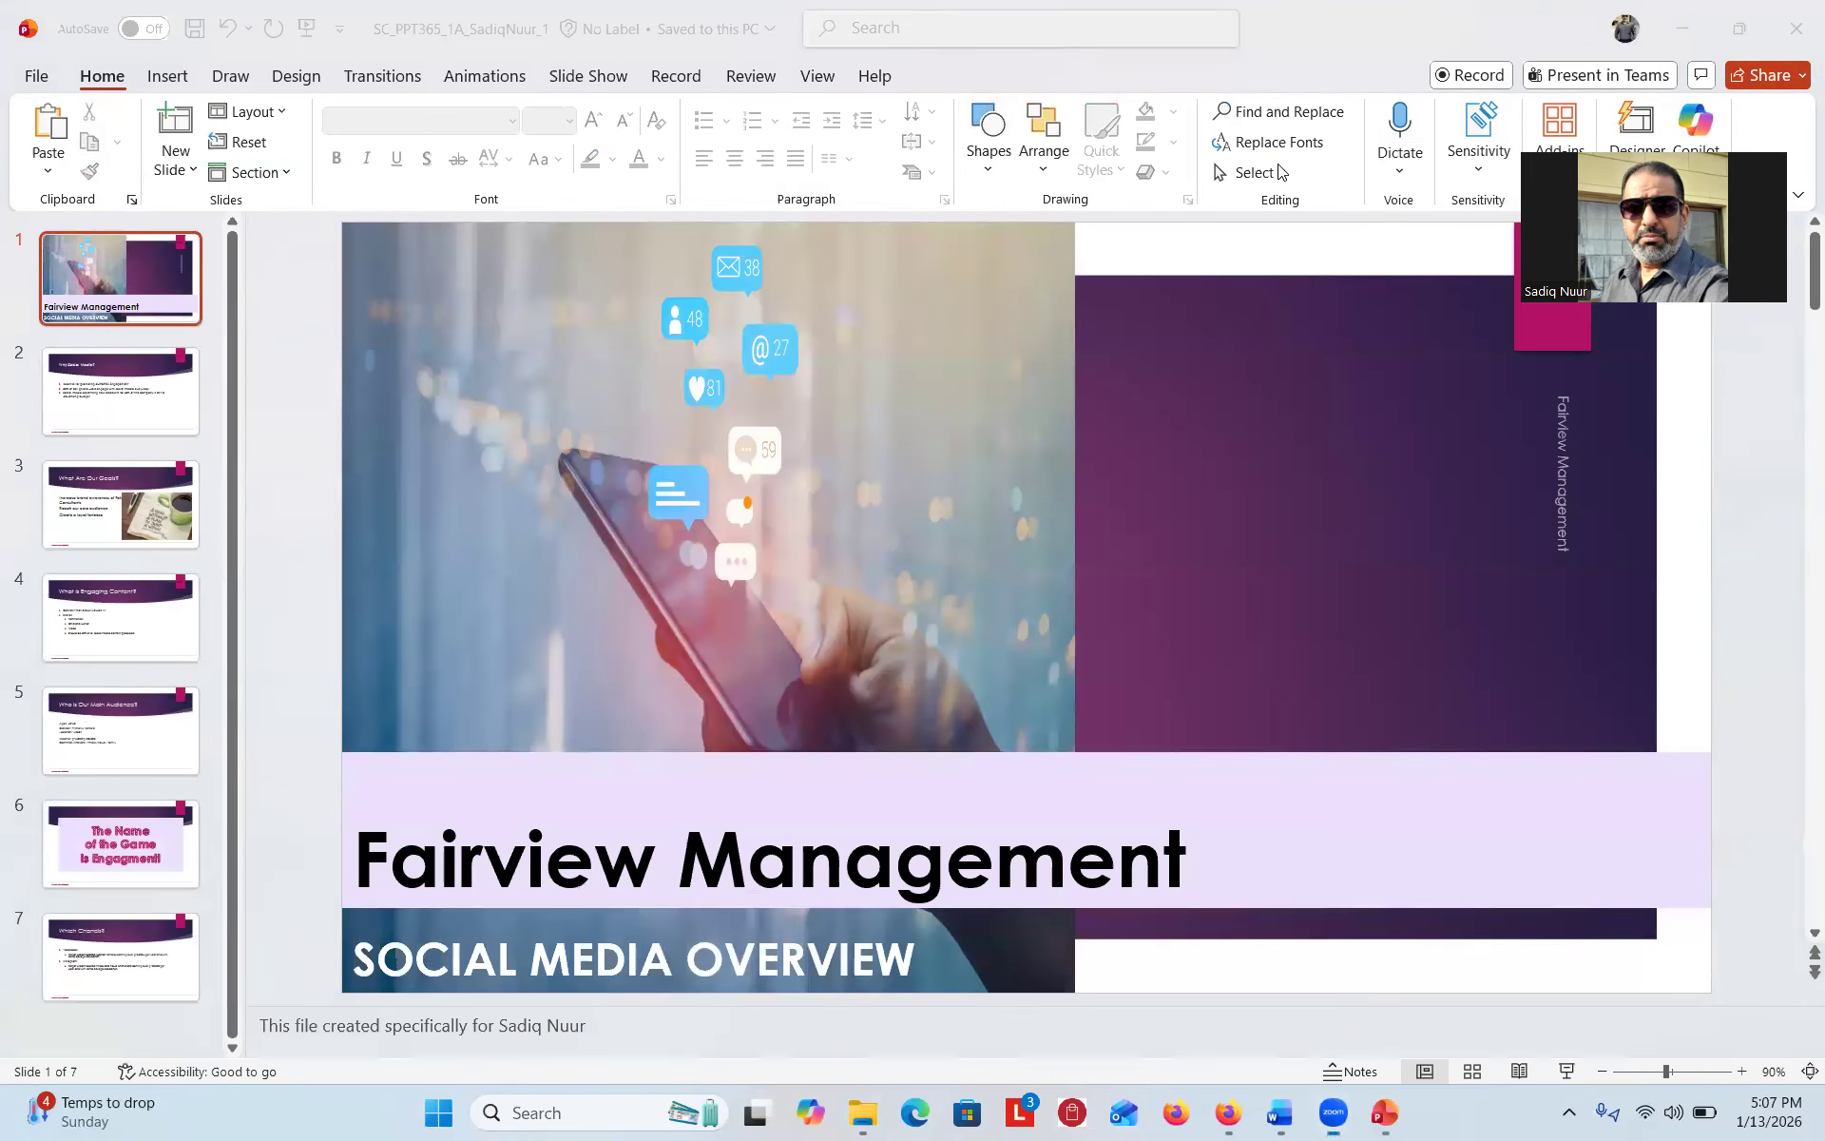
{"action": "mouse_move", "coordinate": [529, 257]}
{"action": "left_mouse_down"}
{"action": "mouse_move", "coordinate": [489, 42]}
{"action": "mouse_move", "coordinate": [502, 52]}
{"action": "left_mouse_up"}
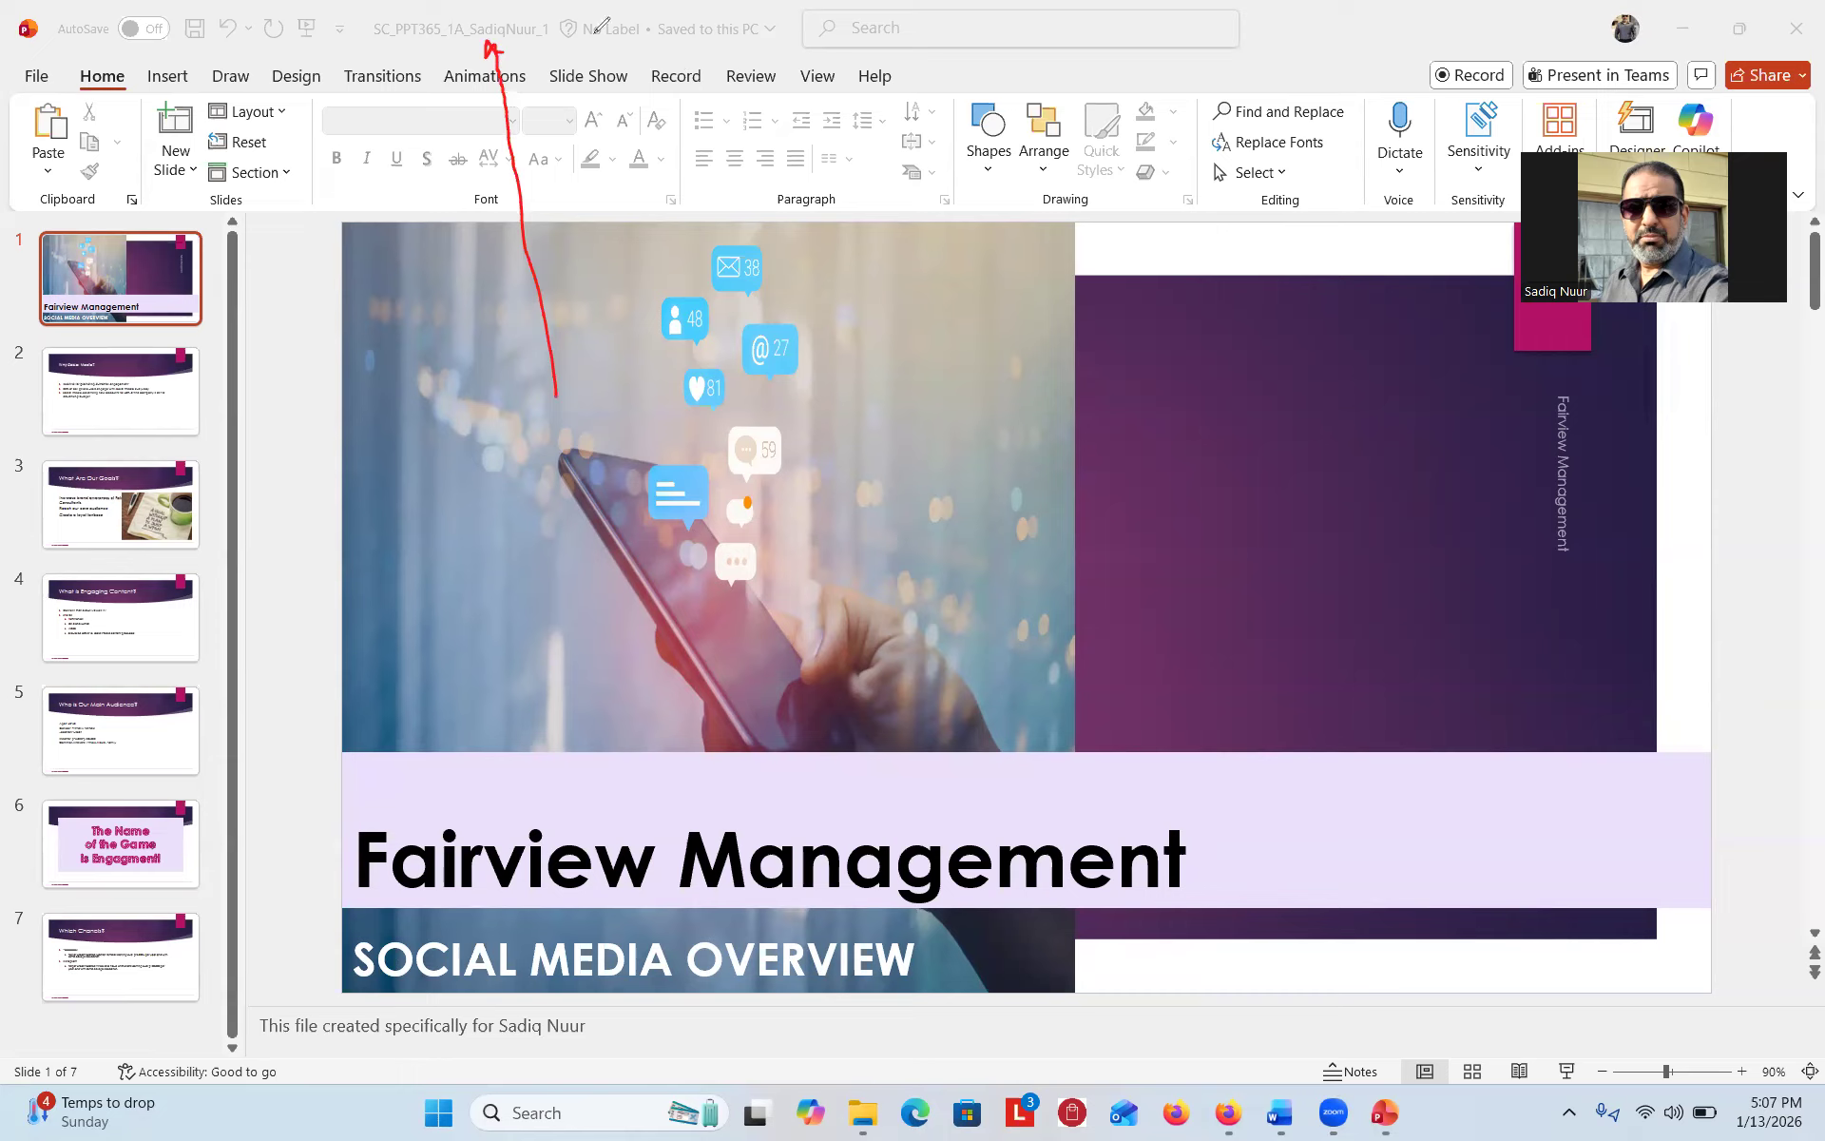
{"action": "mouse_move", "coordinate": [715, 89]}
{"action": "left_mouse_down"}
{"action": "mouse_move", "coordinate": [870, 22]}
{"action": "mouse_move", "coordinate": [849, 39]}
{"action": "left_mouse_up"}
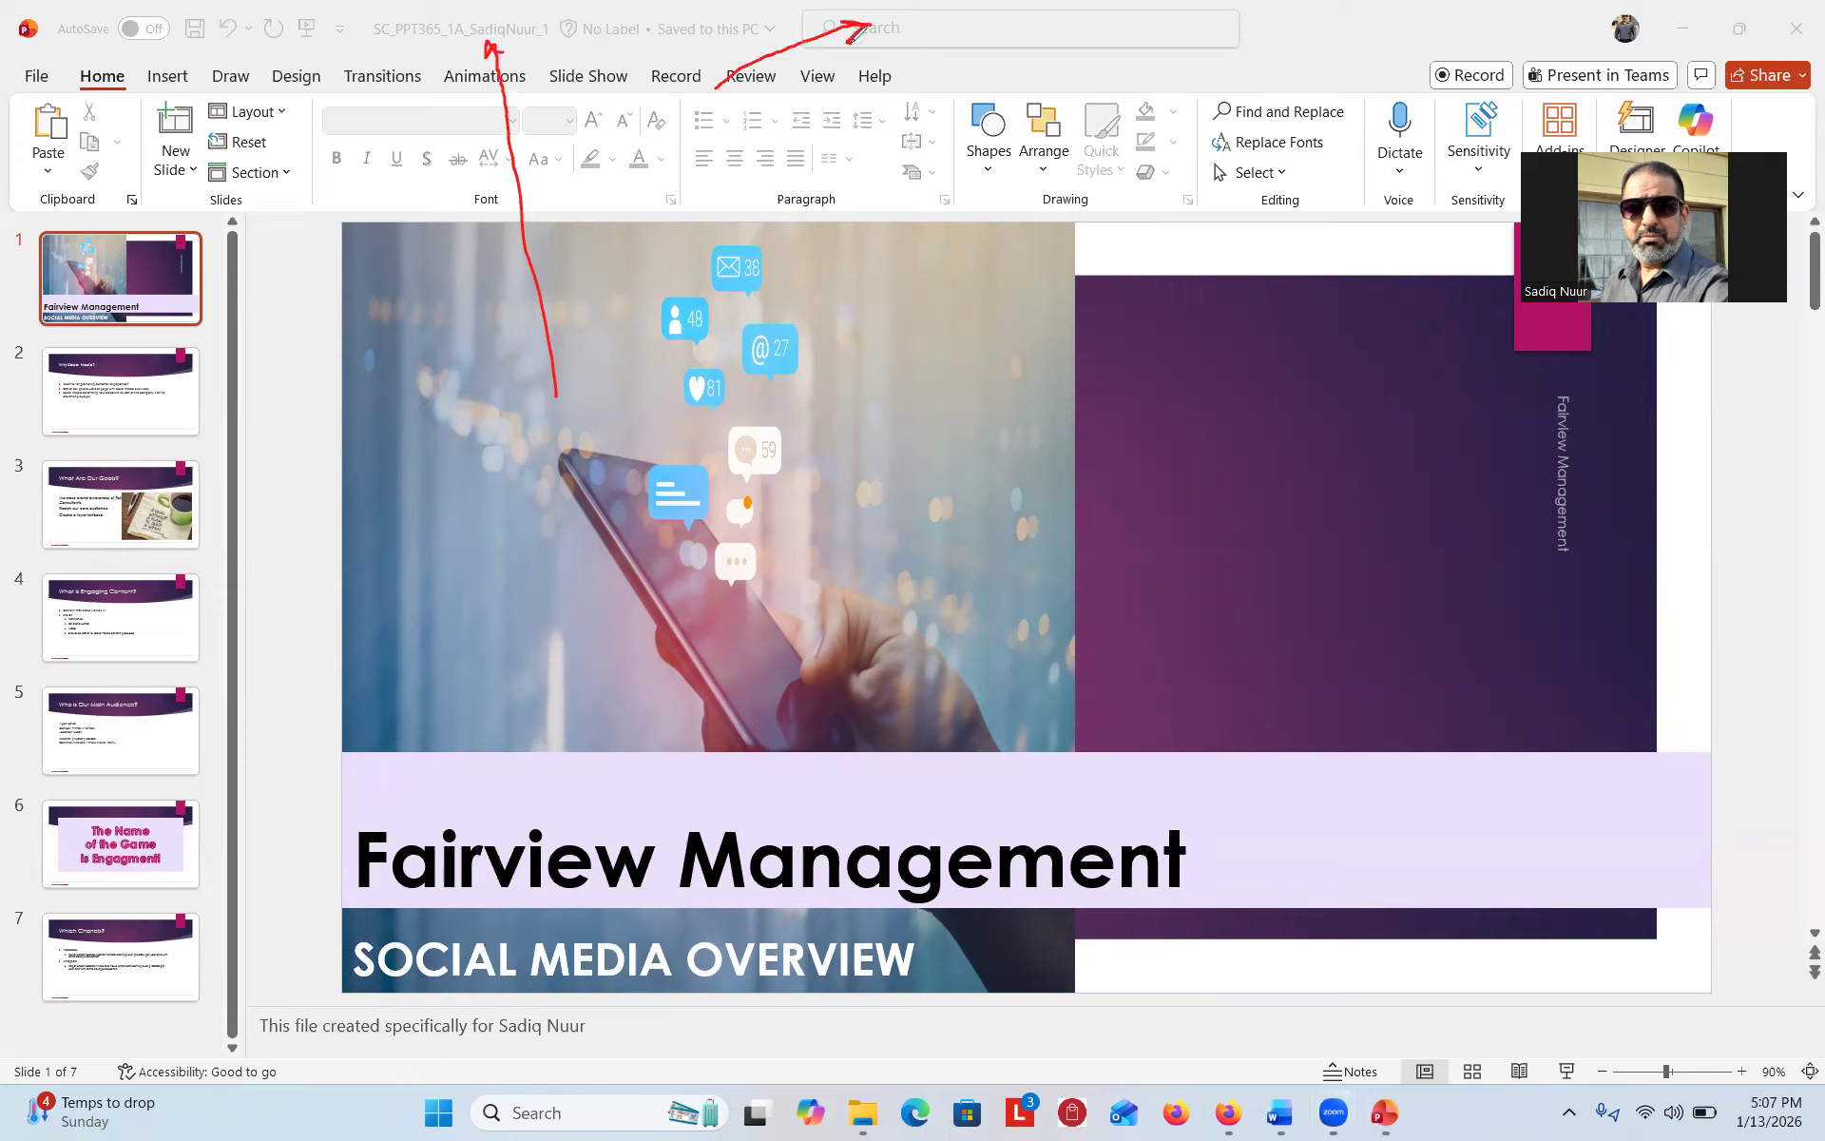
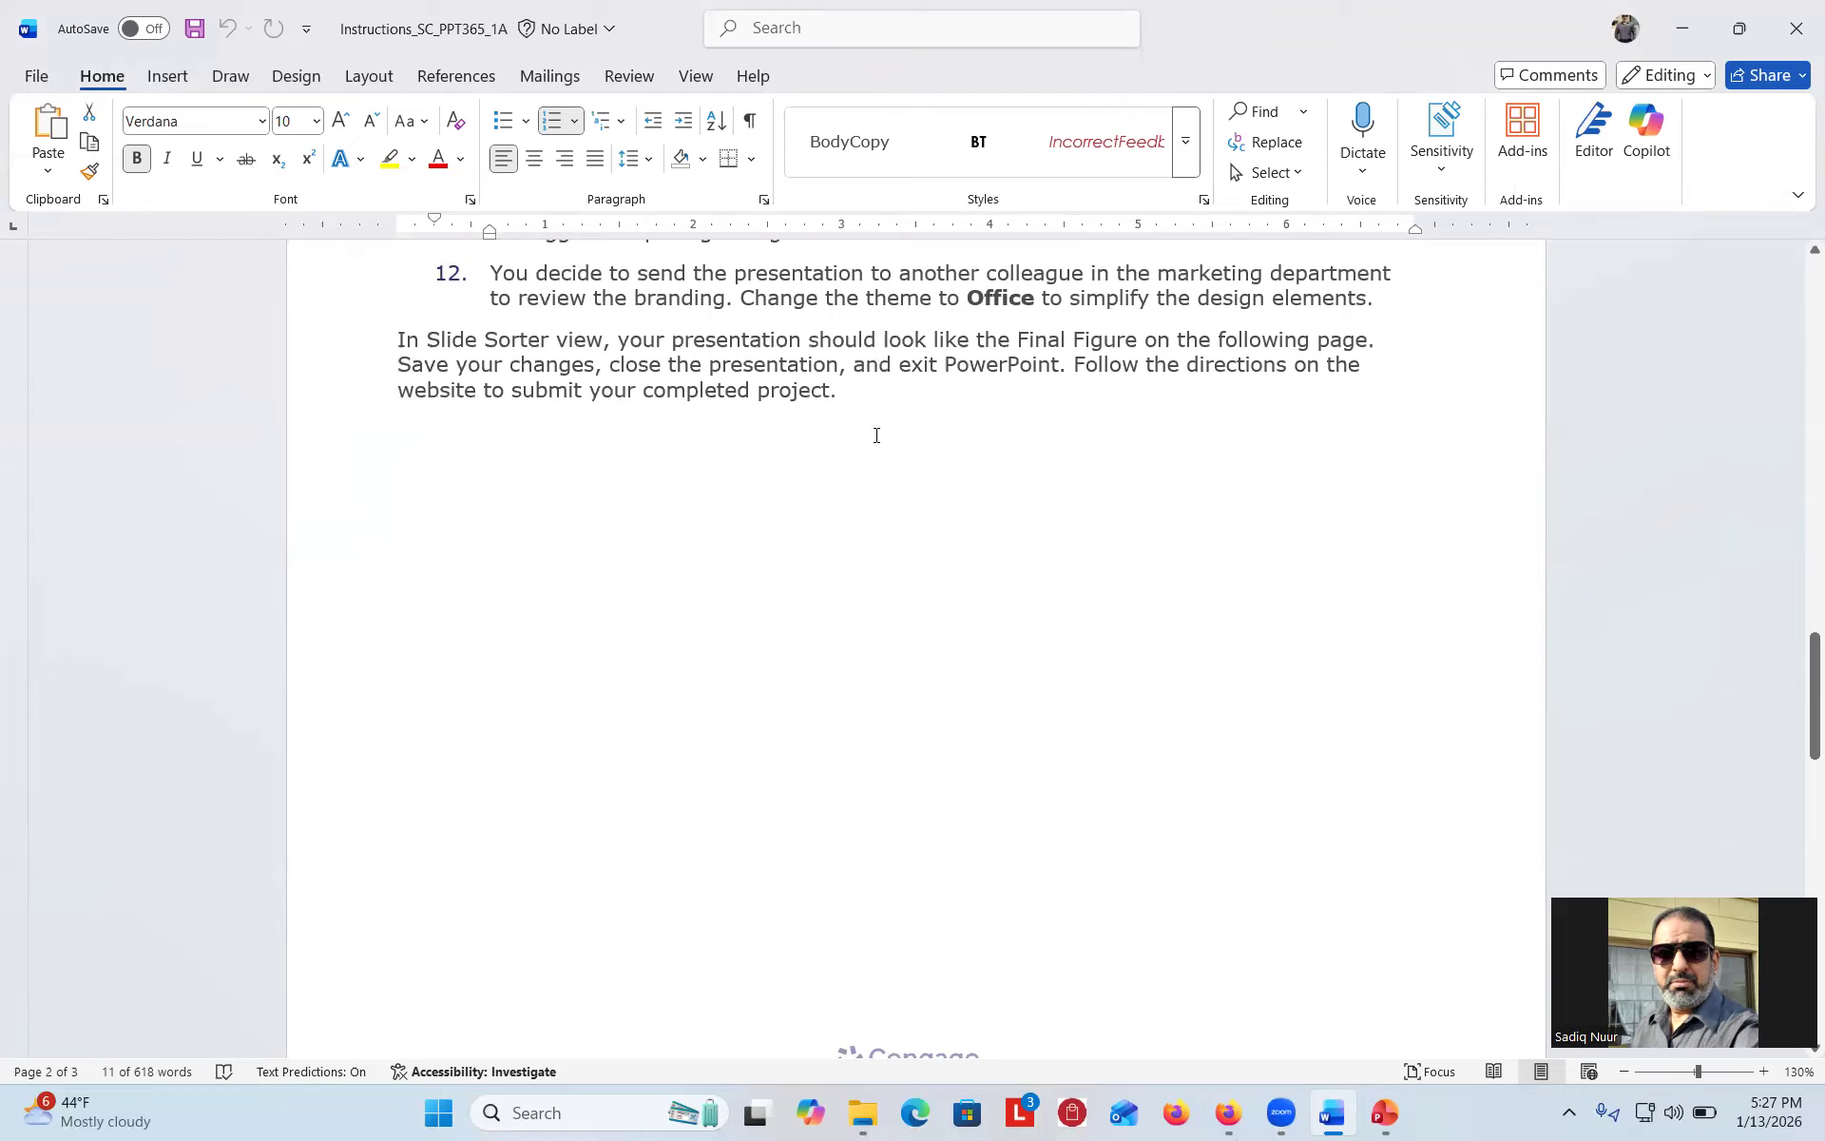
Close the Word instructions document, switch to PowerPoint and save the edited presentation.
{"action": "left_click", "coordinate": [1796, 28]}
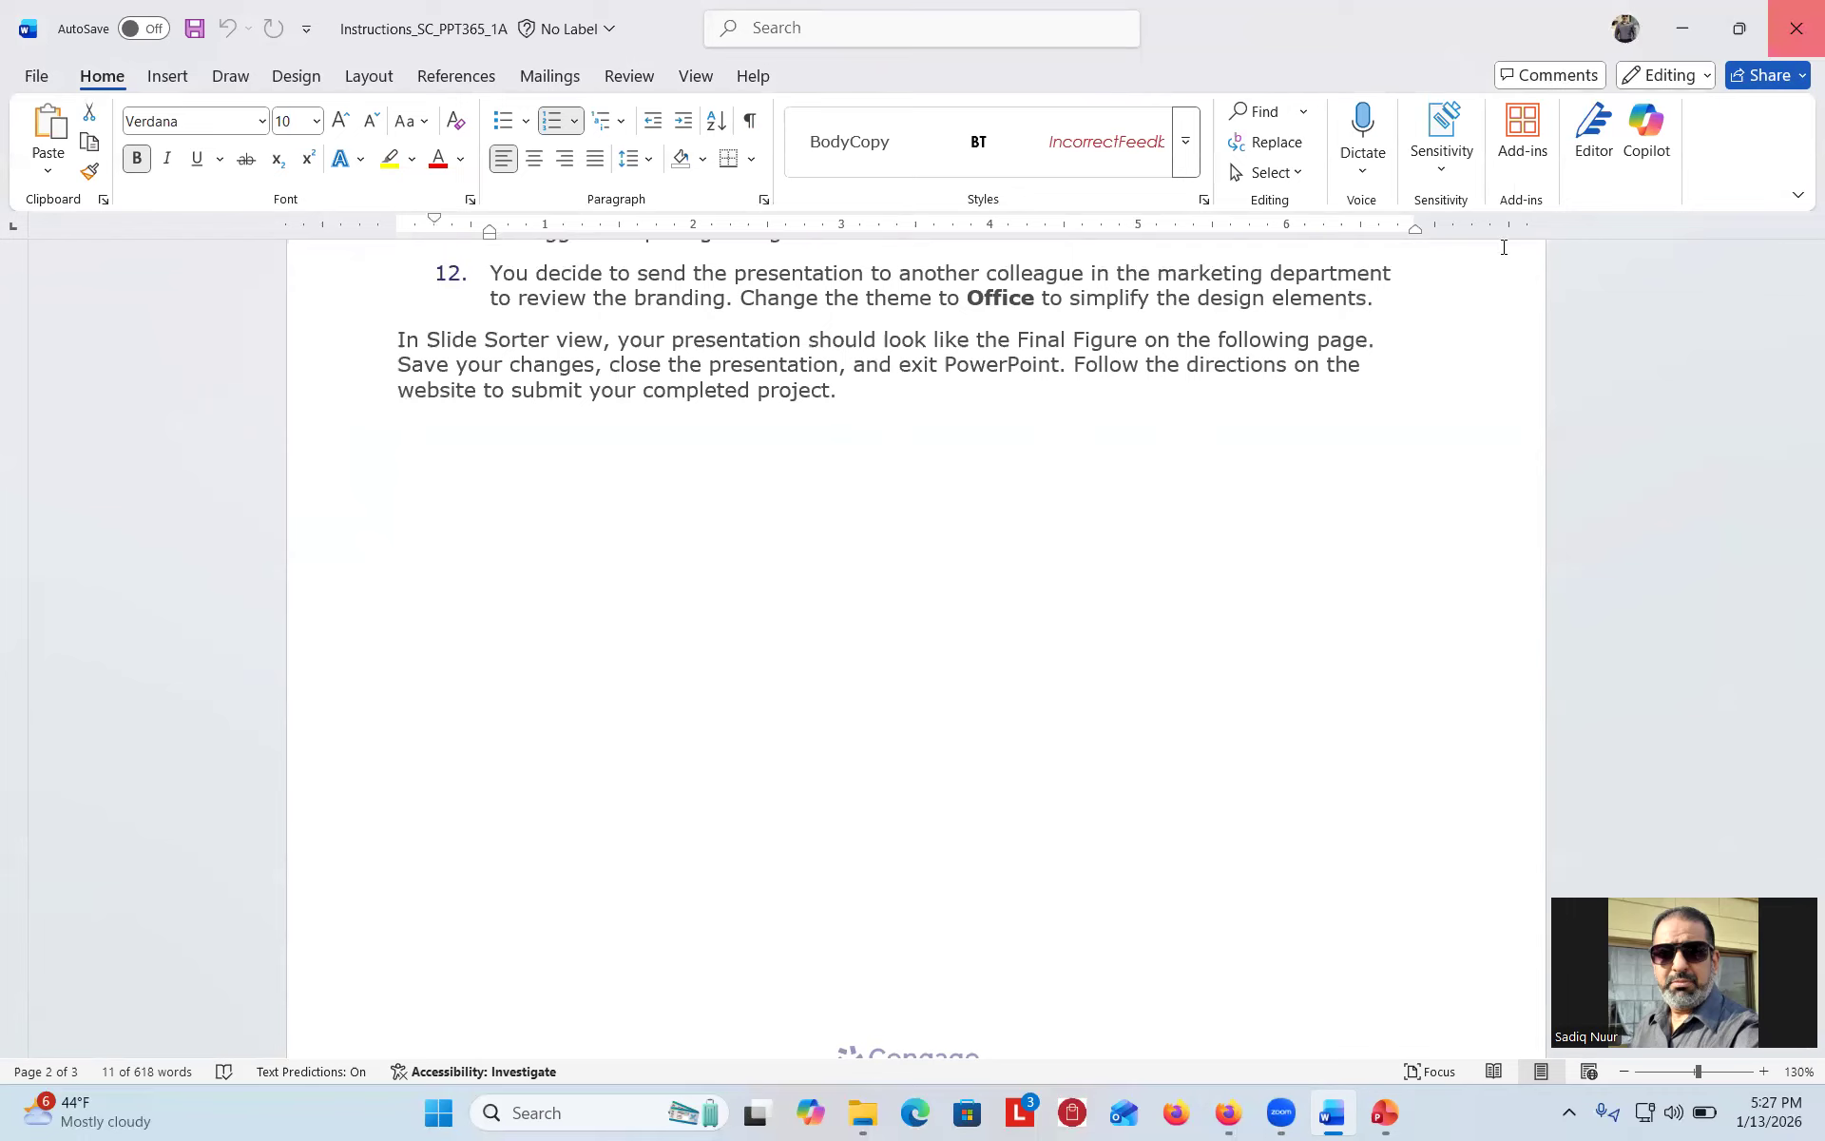
{"action": "left_click", "coordinate": [1006, 874]}
{"action": "left_click", "coordinate": [1381, 1112]}
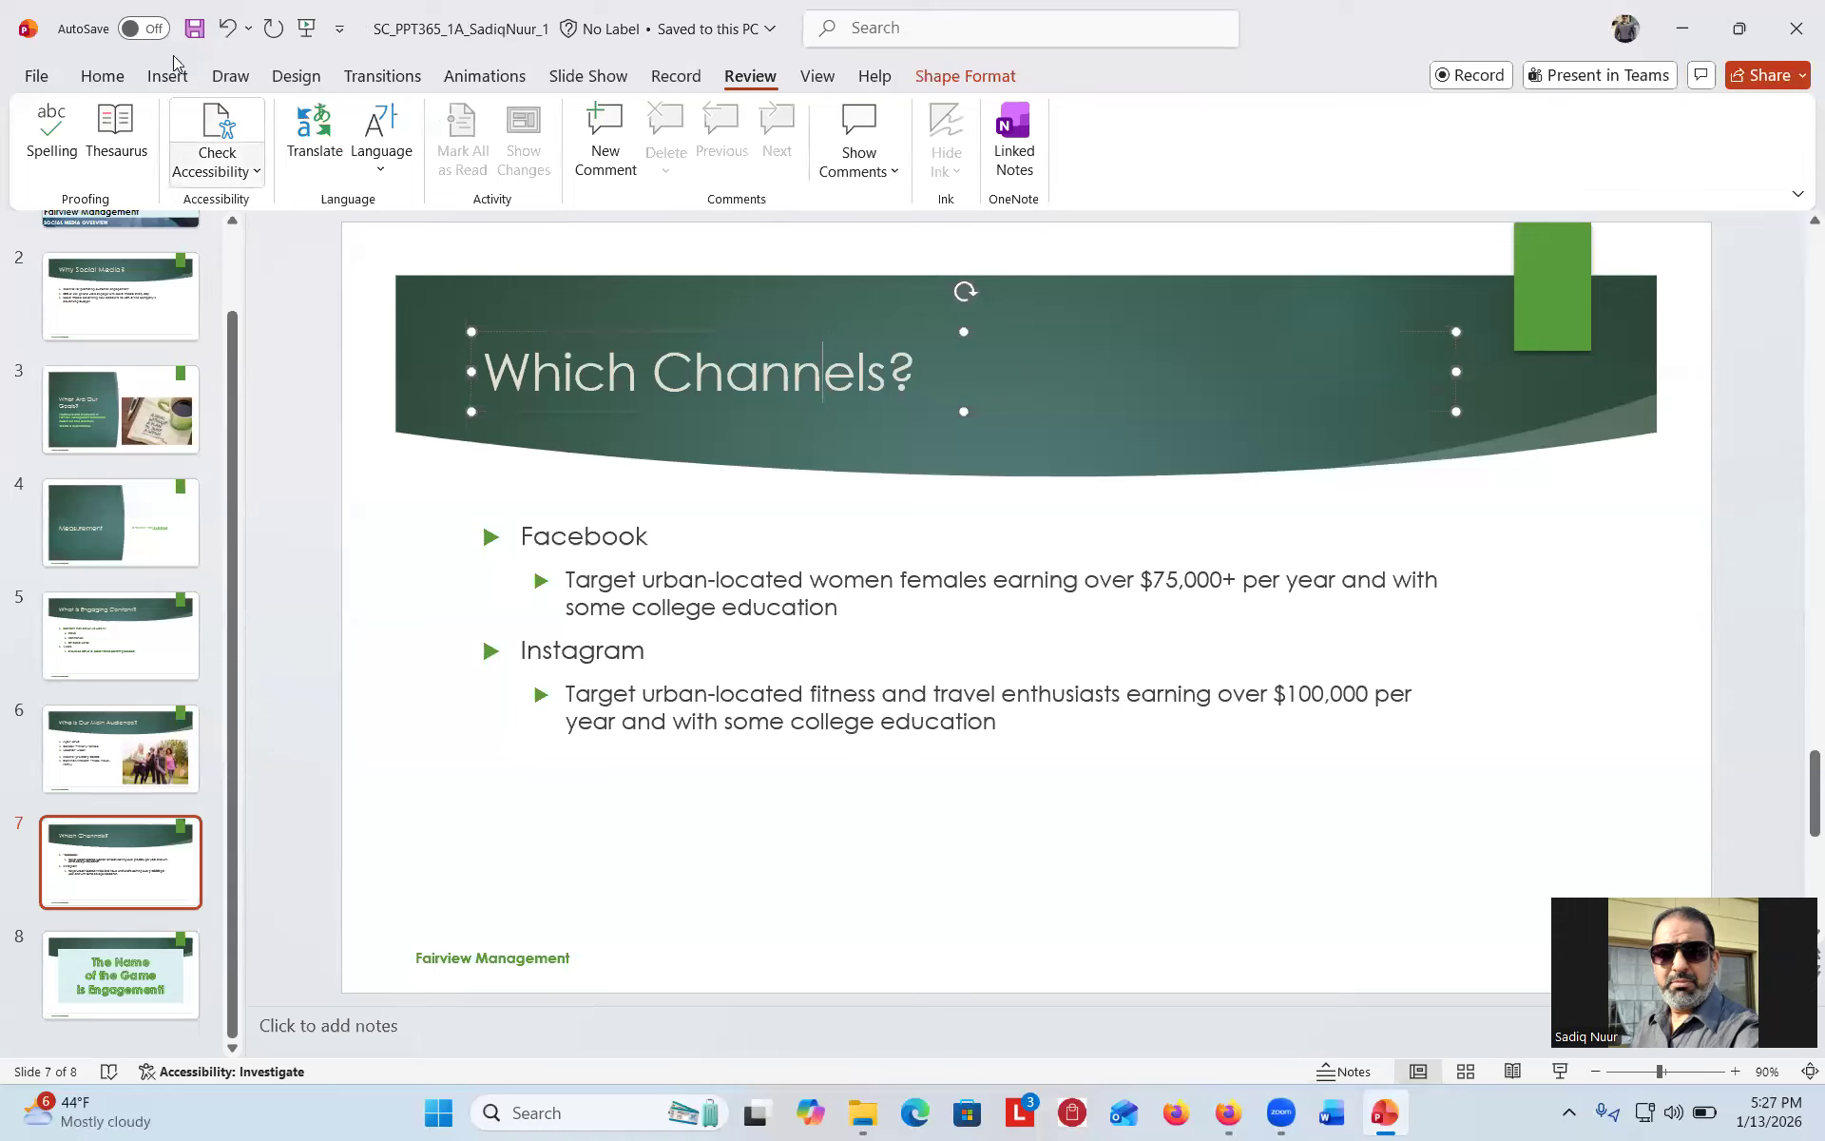
{"action": "left_click", "coordinate": [194, 30]}
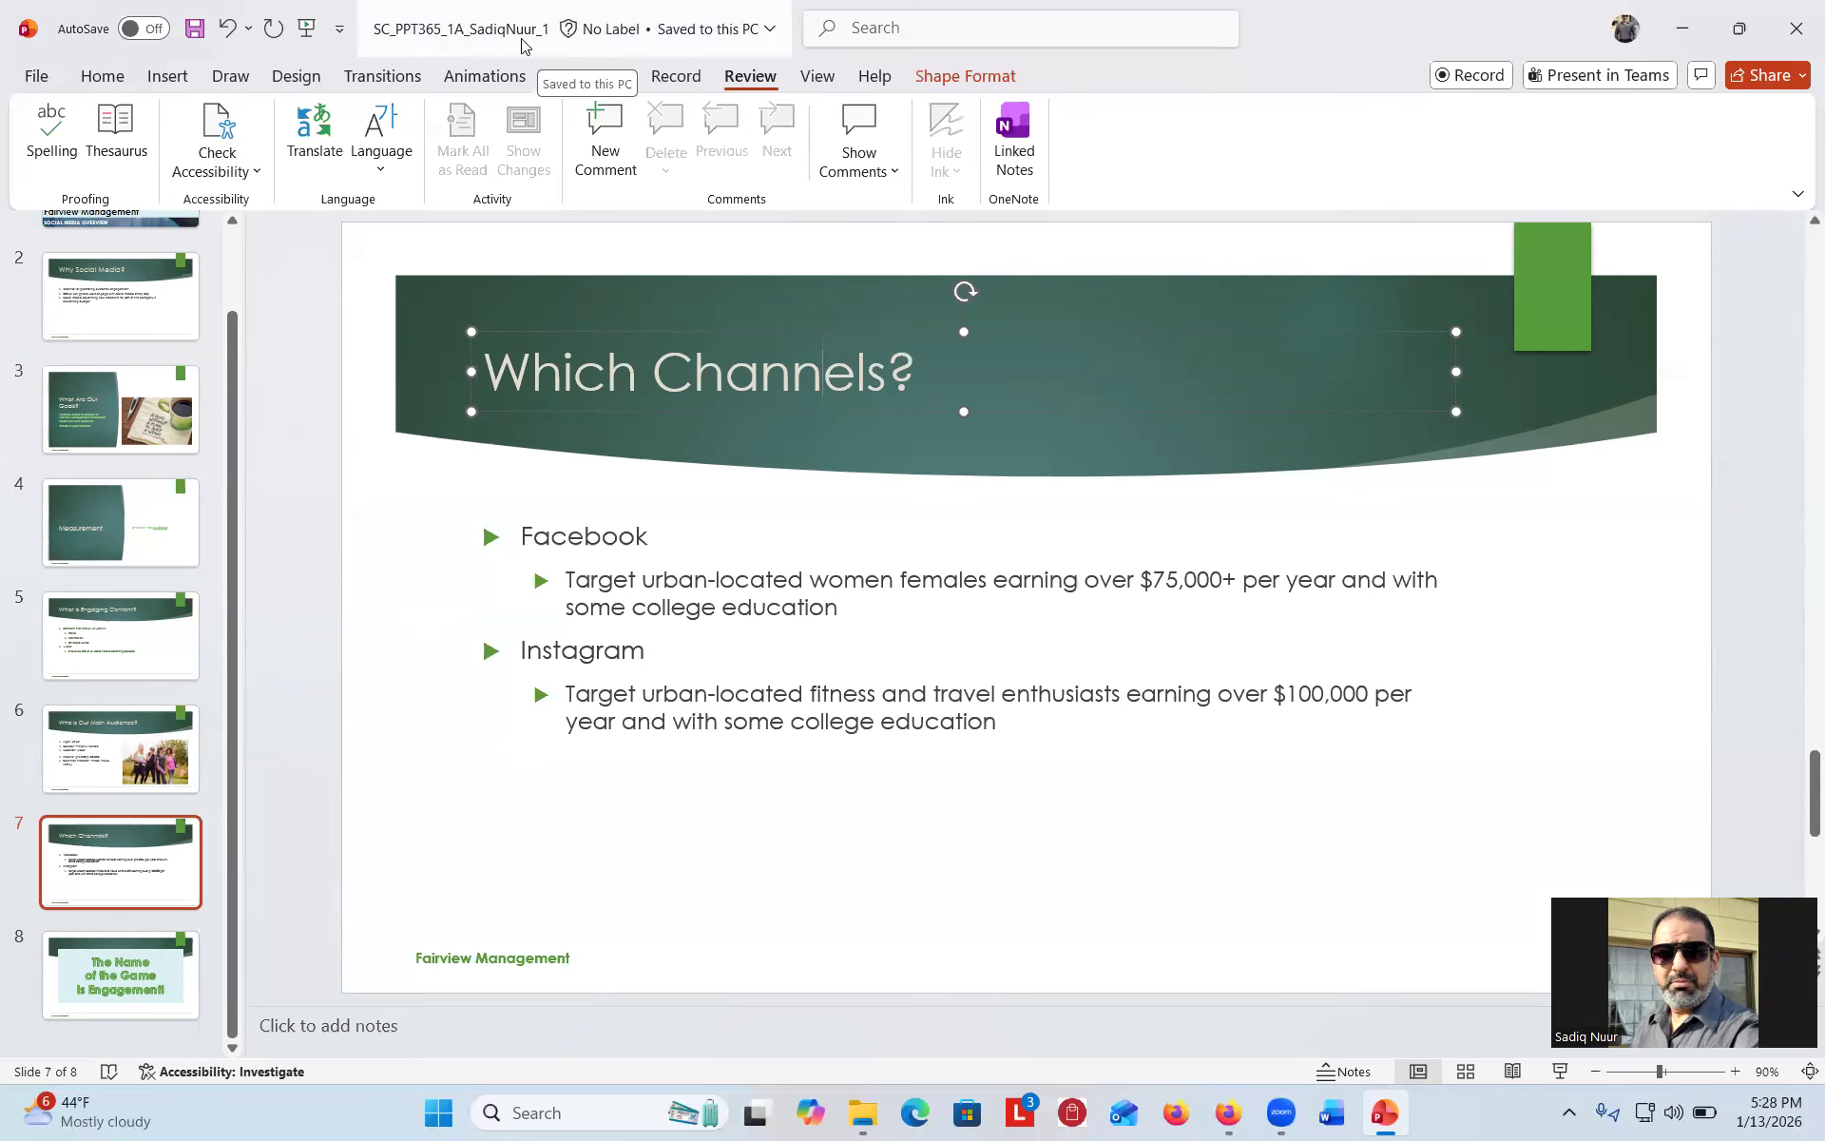
Save a copy of the presentation in Downloads, changing the final 1 in its file name to 2.
{"action": "left_click", "coordinate": [38, 76]}
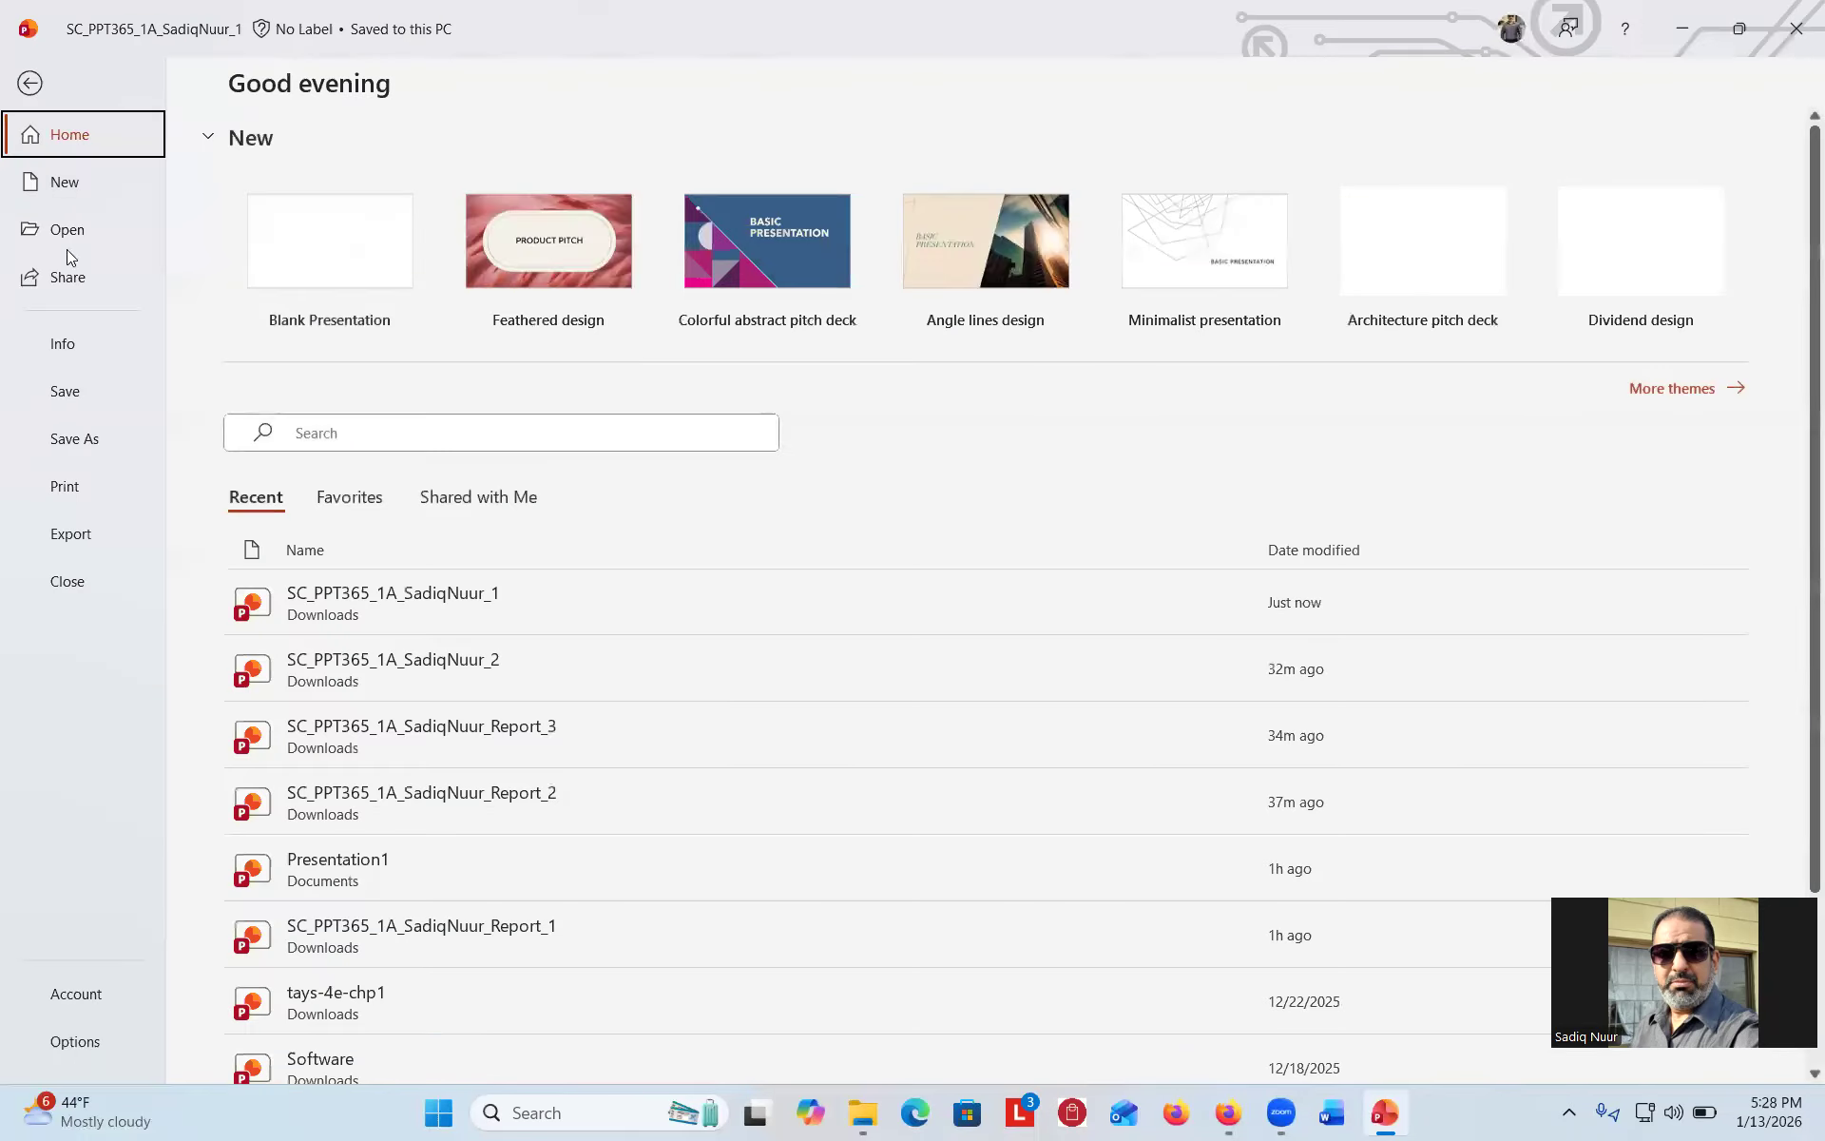
{"action": "left_click", "coordinate": [82, 442]}
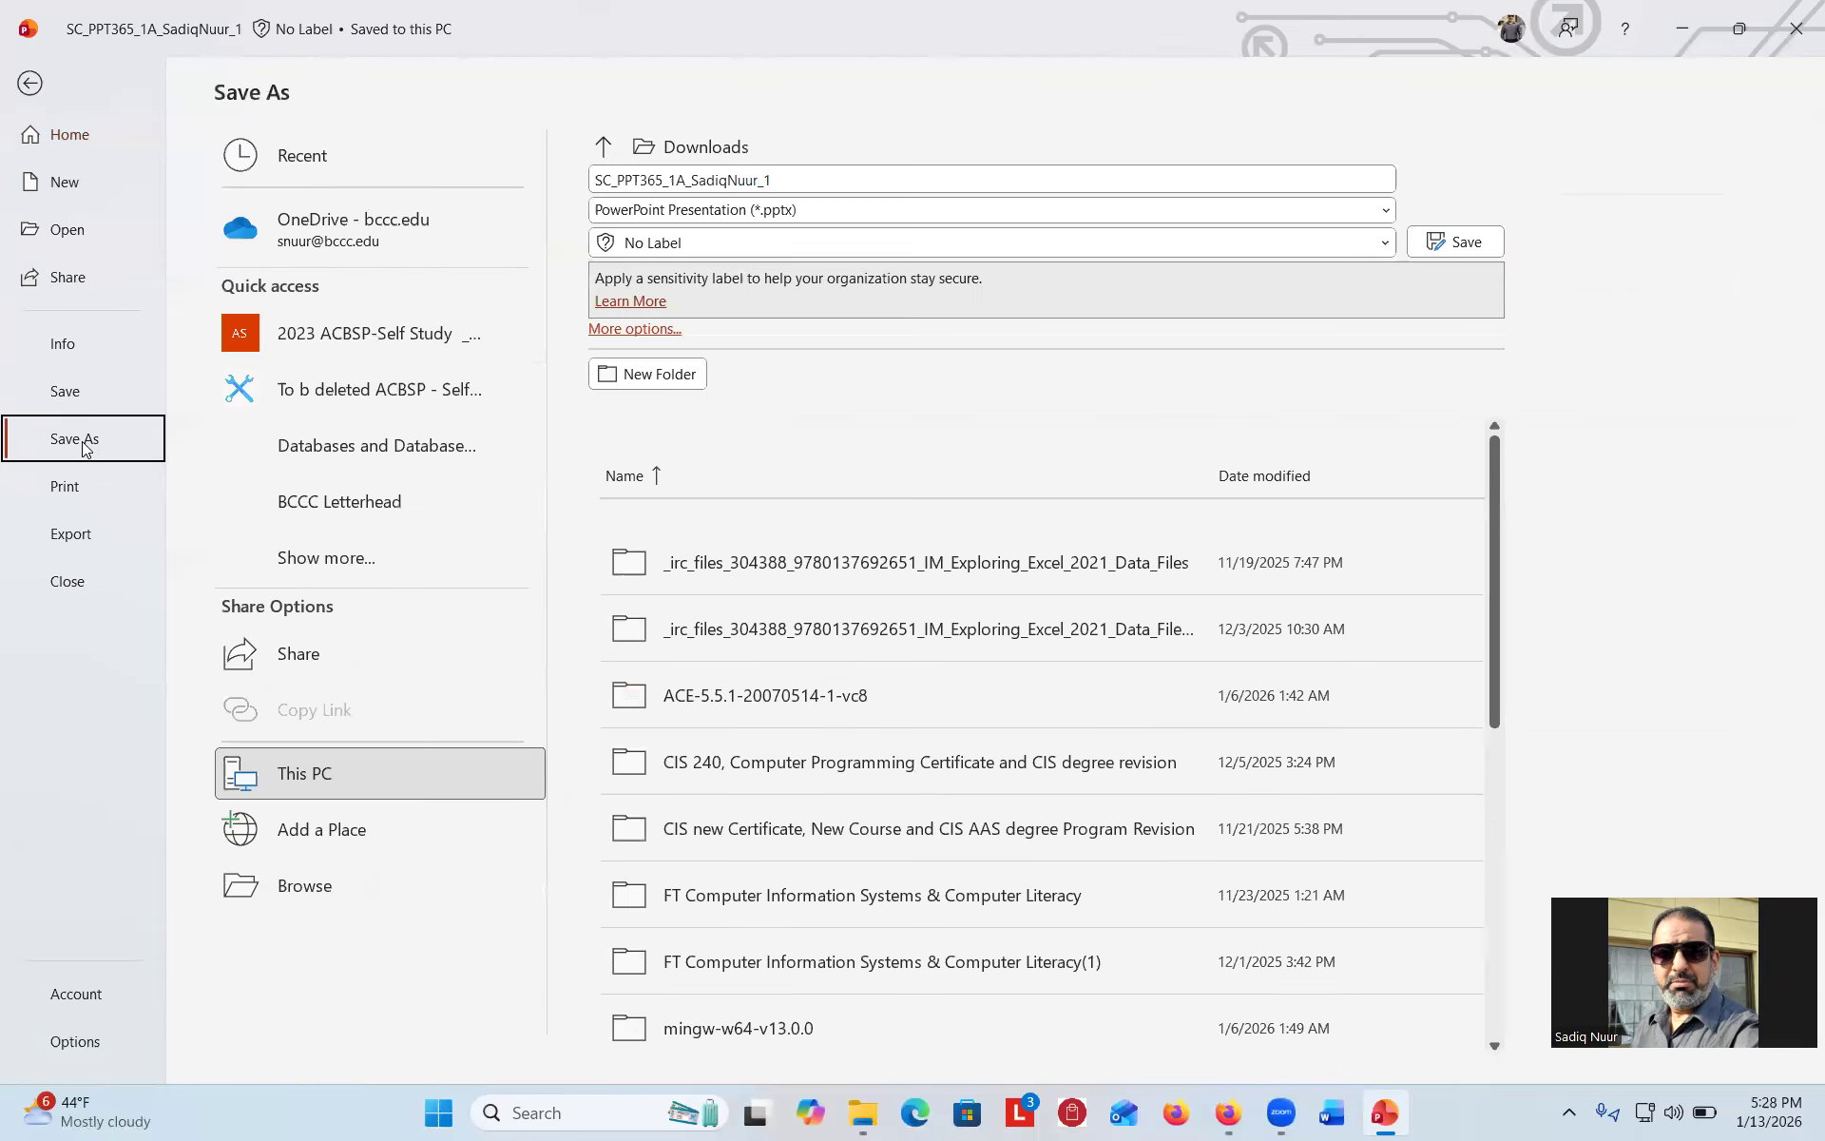
{"action": "left_click", "coordinate": [313, 886]}
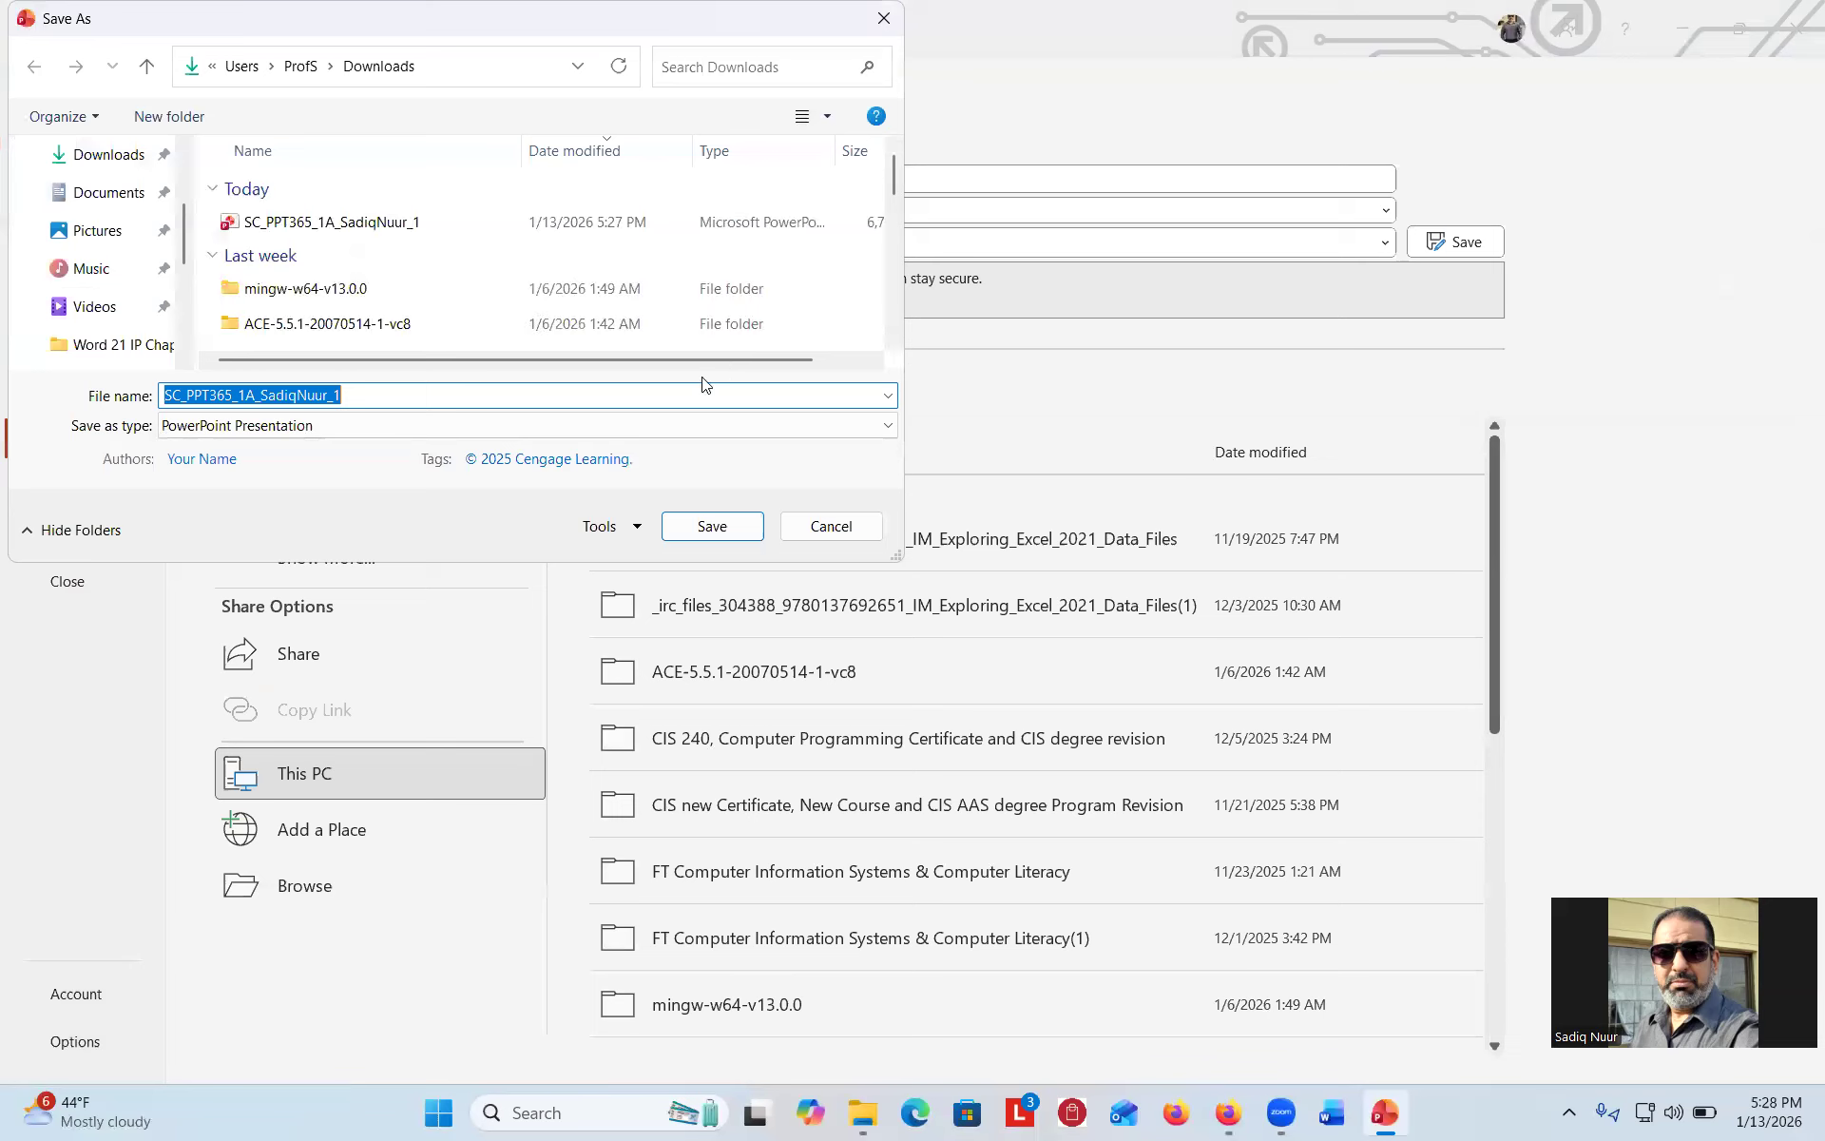
{"action": "left_click", "coordinate": [352, 392]}
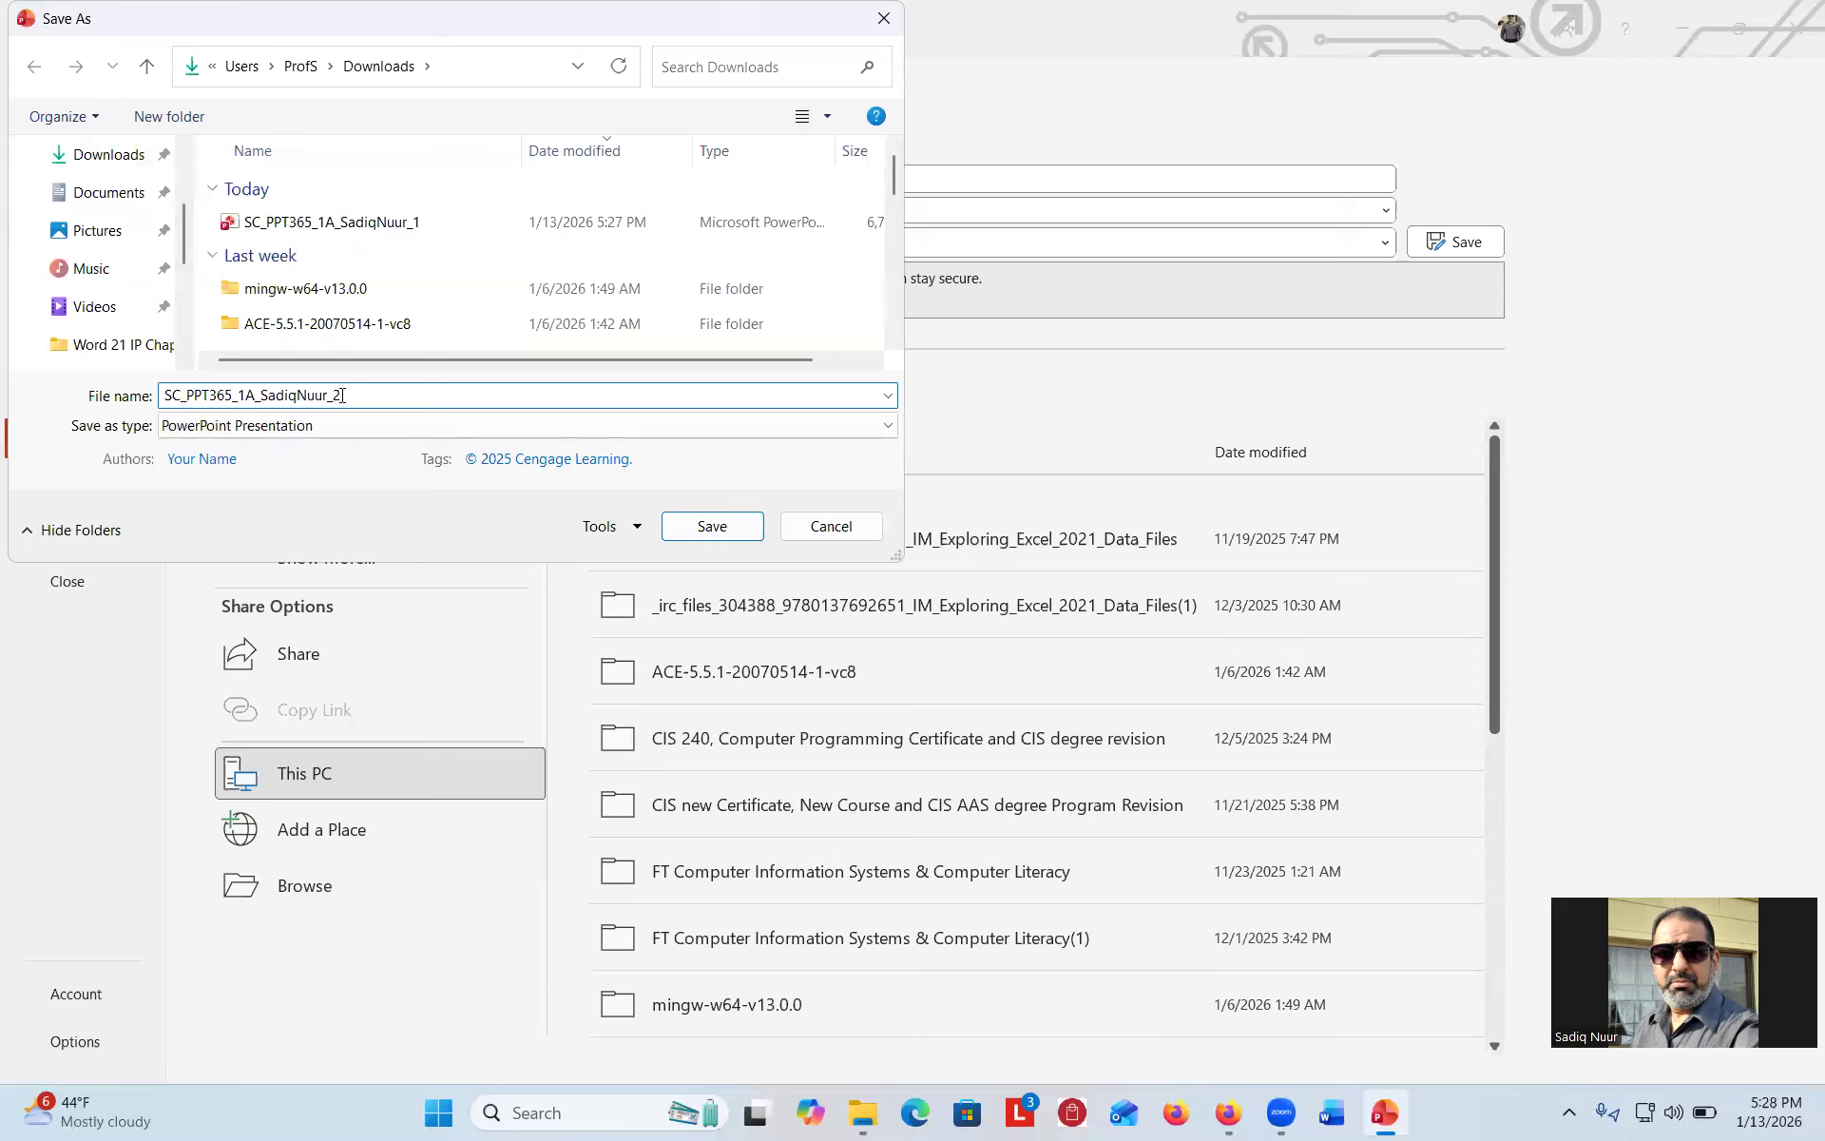
{"action": "left_click", "coordinate": [712, 525]}
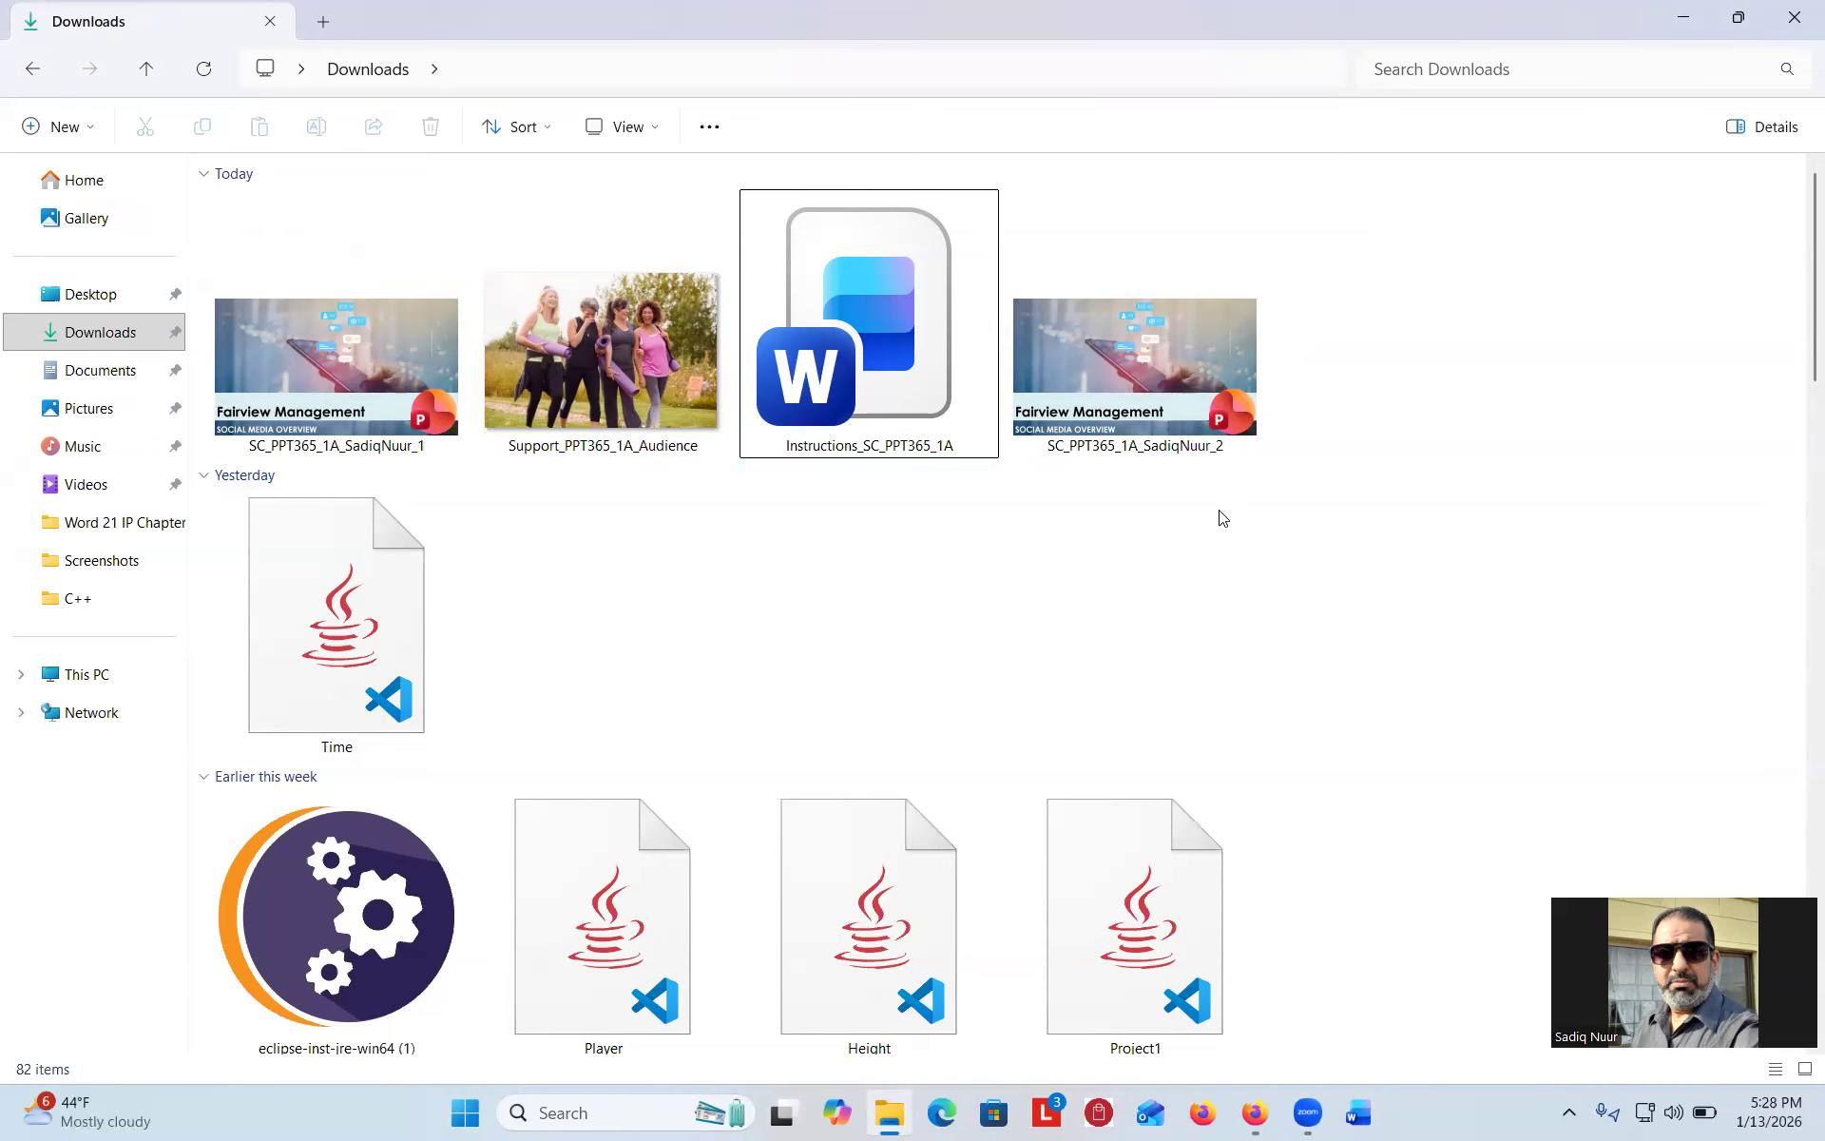
Switch to Firefox, maximize its window and return to the Canvas page of the SAM Project A assignment.
{"action": "left_click", "coordinate": [1255, 1112]}
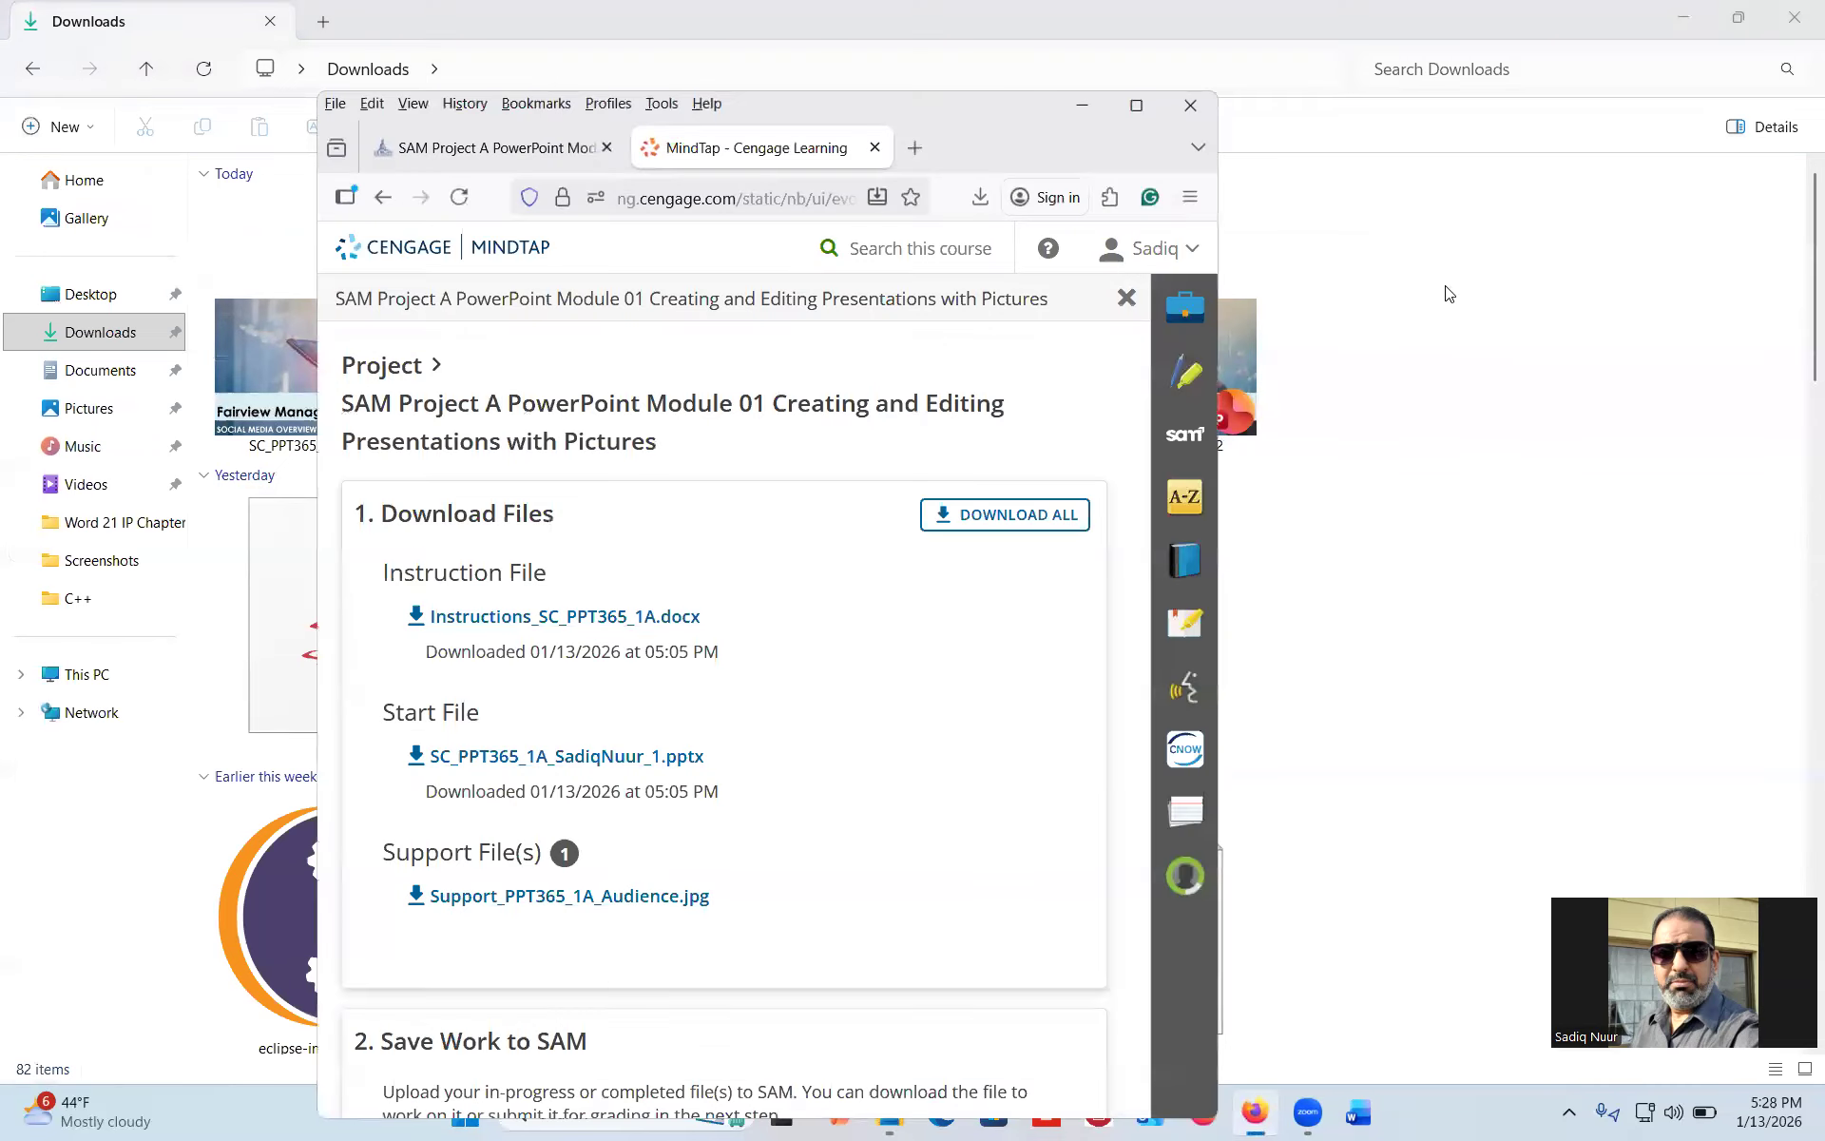
{"action": "left_click", "coordinate": [1136, 106]}
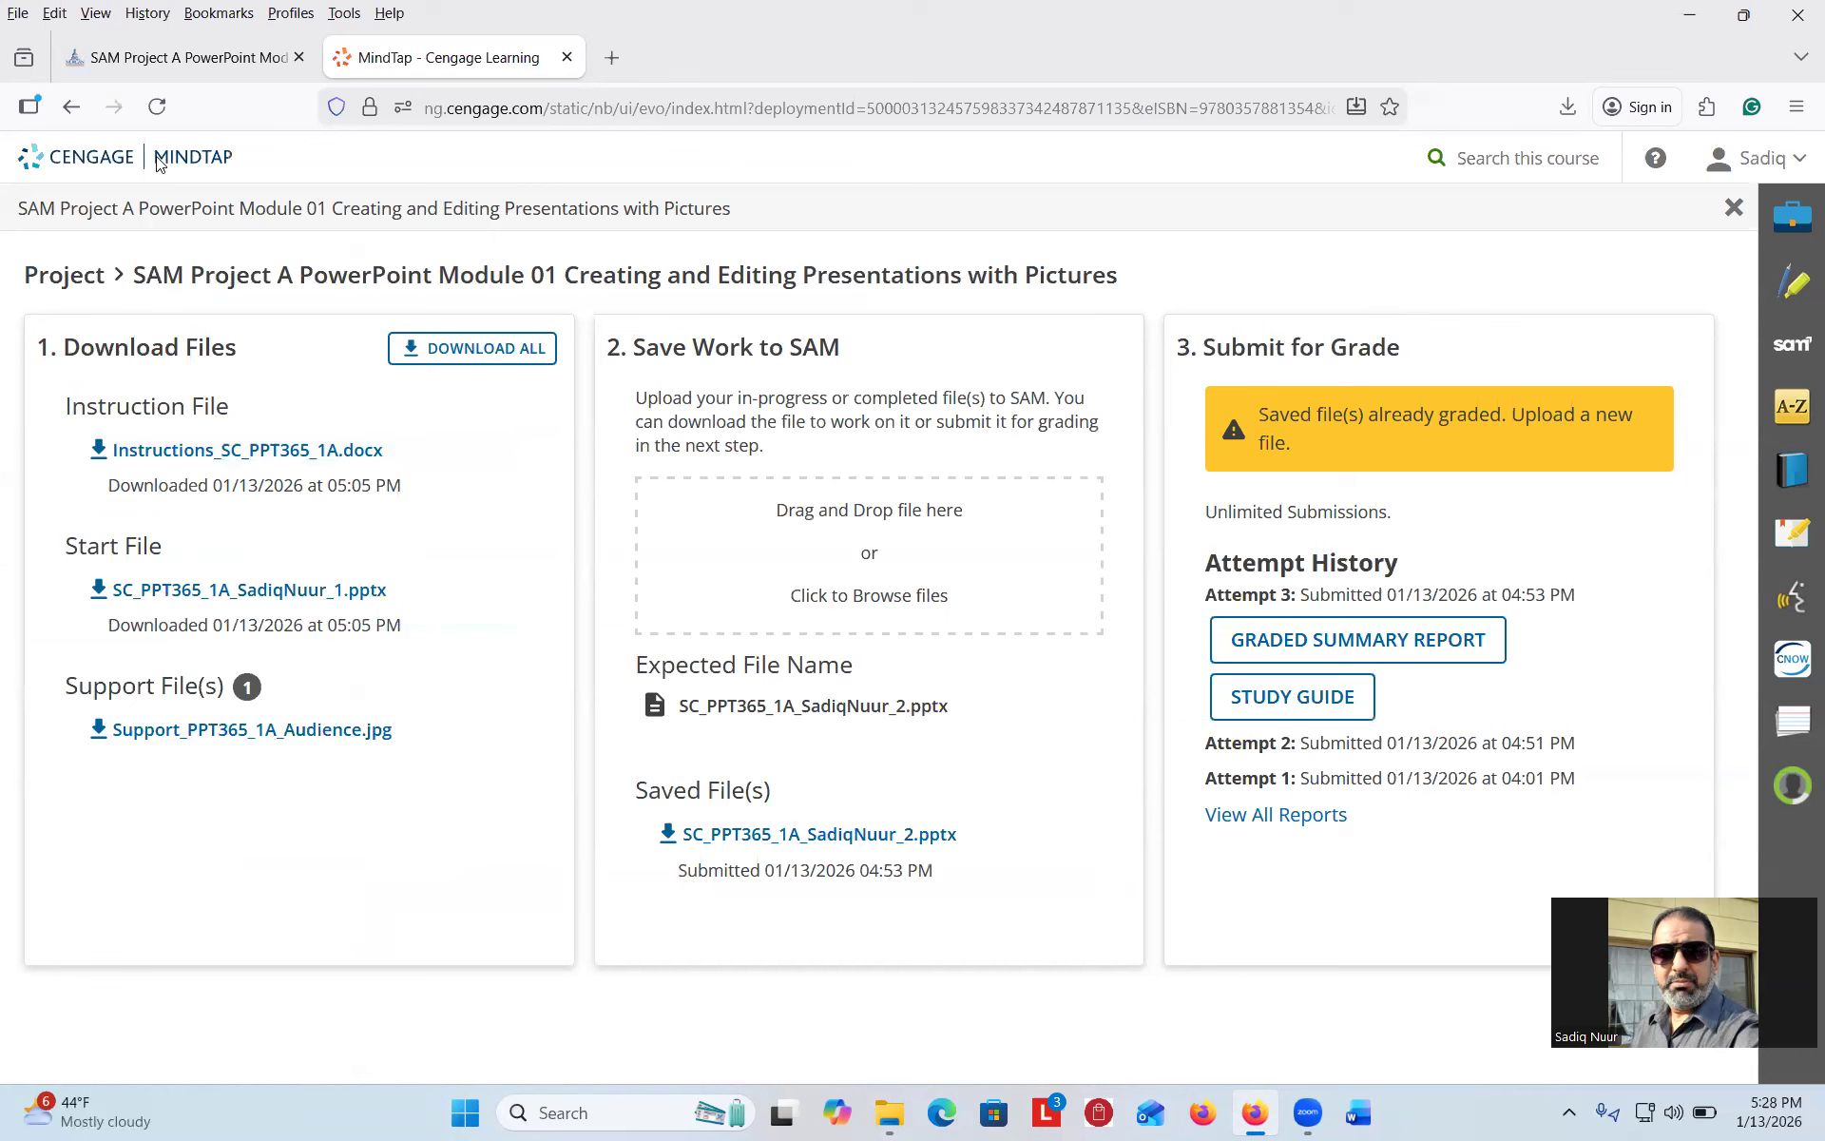
{"action": "left_click", "coordinate": [187, 70]}
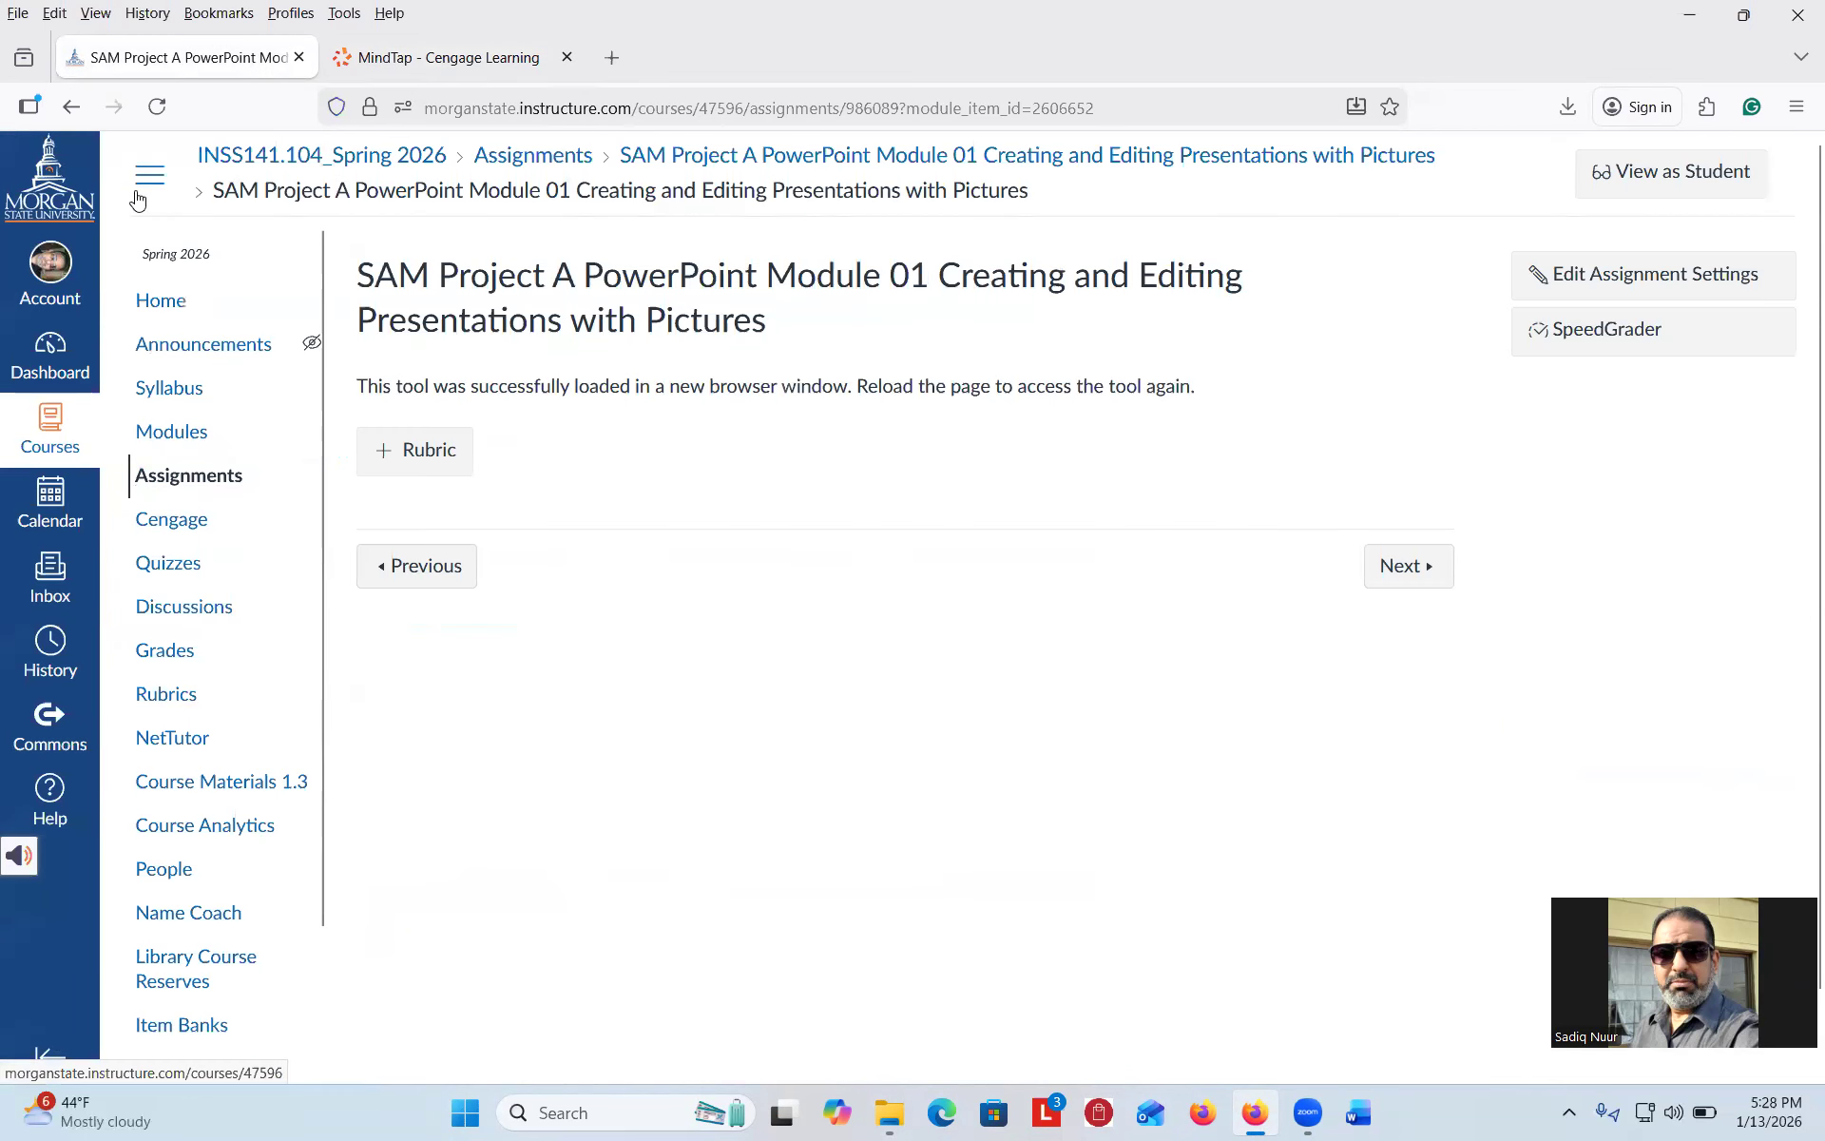
Open the SAM Project A PowerPoint Module 01 assignment from Module 6 - PowerPoint in the course's module list.
{"action": "left_click", "coordinate": [180, 431]}
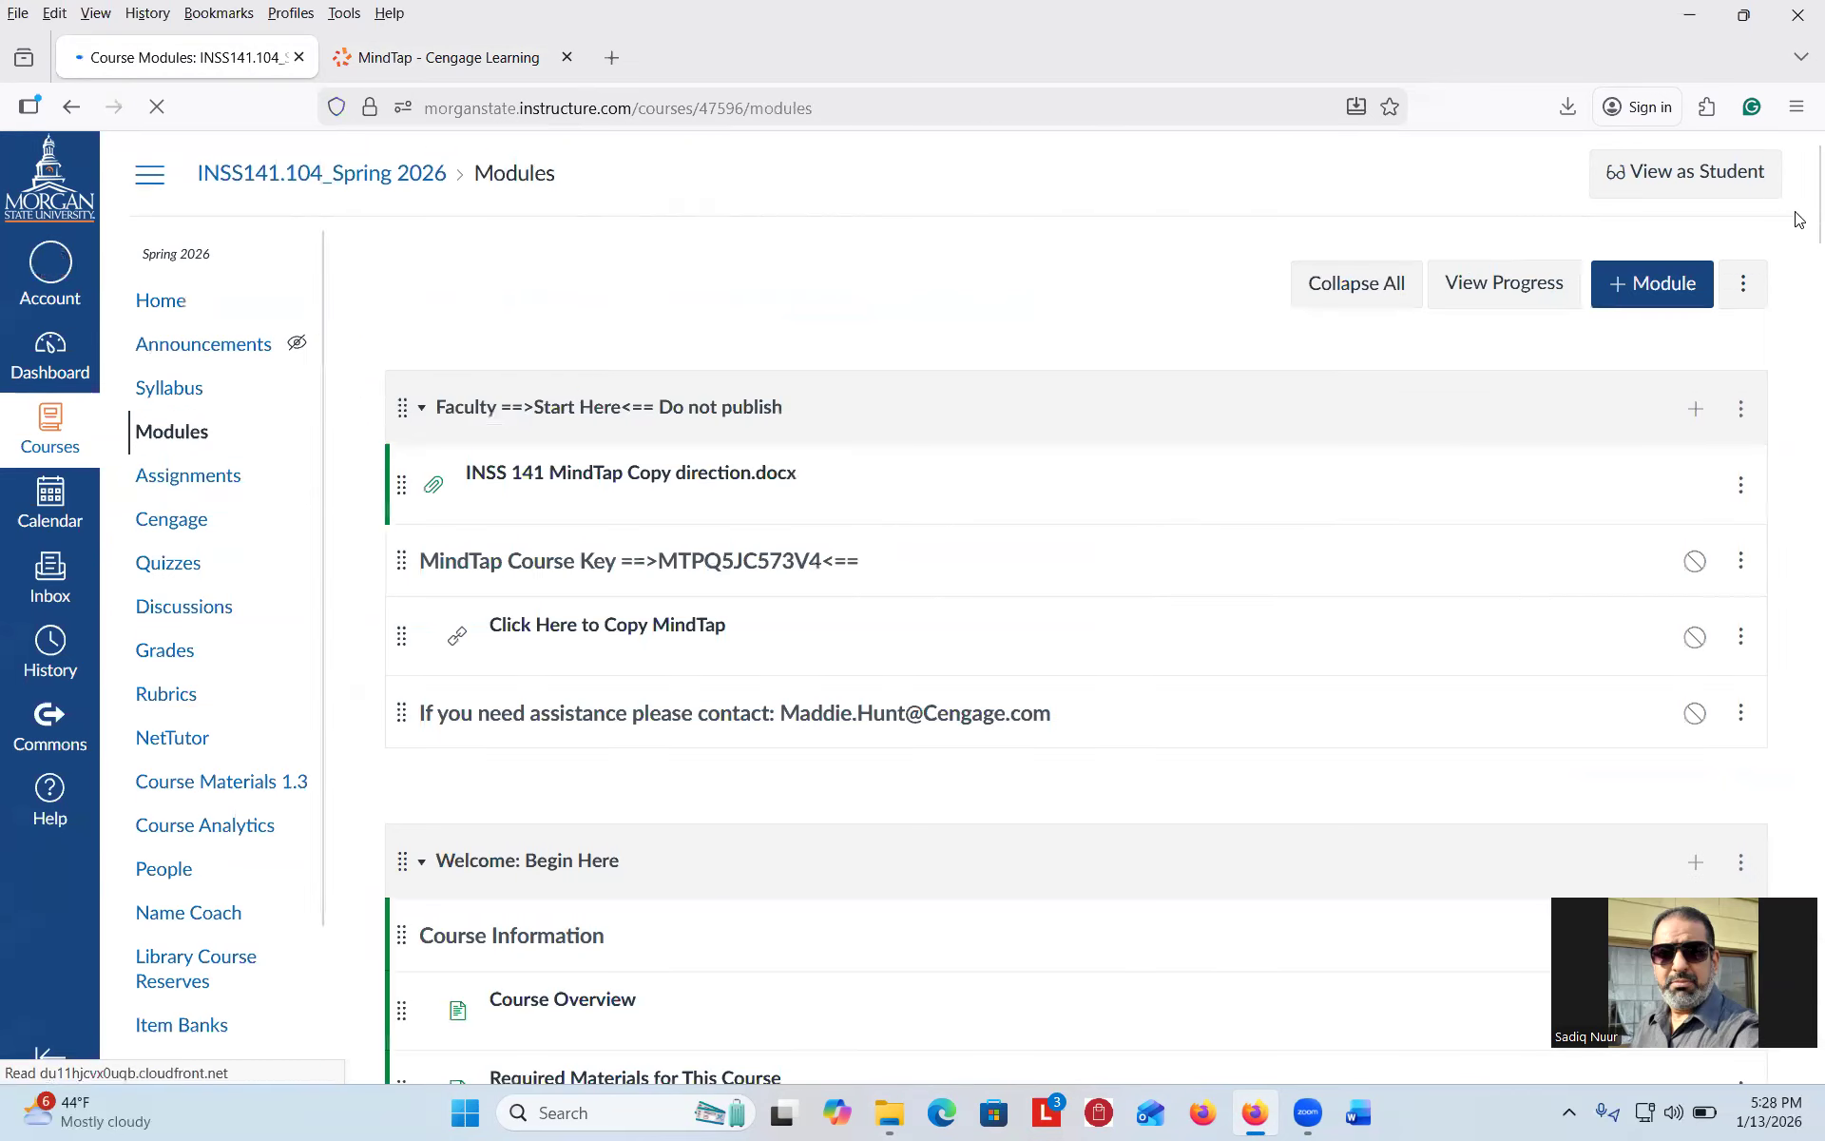
{"action": "scroll", "coordinate": [1799, 352], "scroll_direction": "down", "scroll_amount": 10}
{"action": "scroll", "coordinate": [1799, 352], "scroll_direction": "down", "scroll_amount": 12}
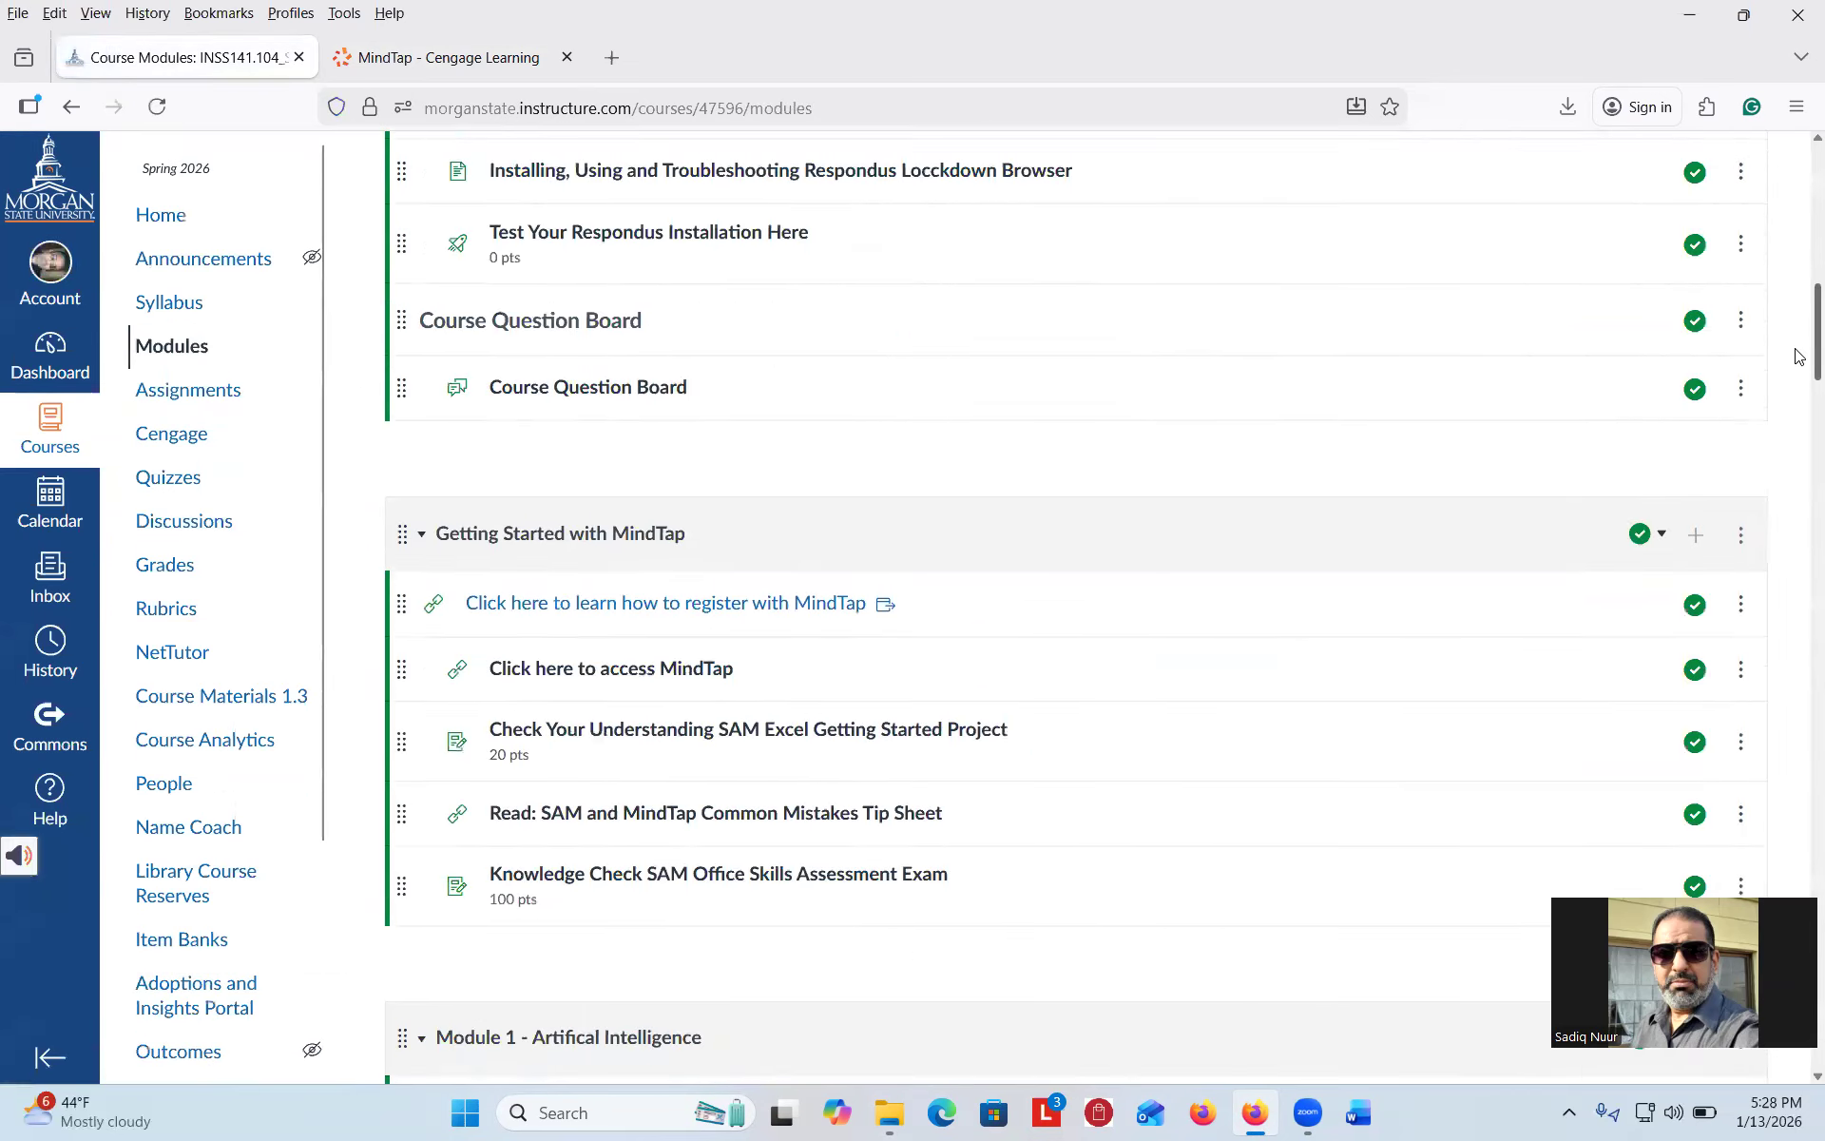
{"action": "scroll", "coordinate": [1798, 440], "scroll_direction": "down", "scroll_amount": 7}
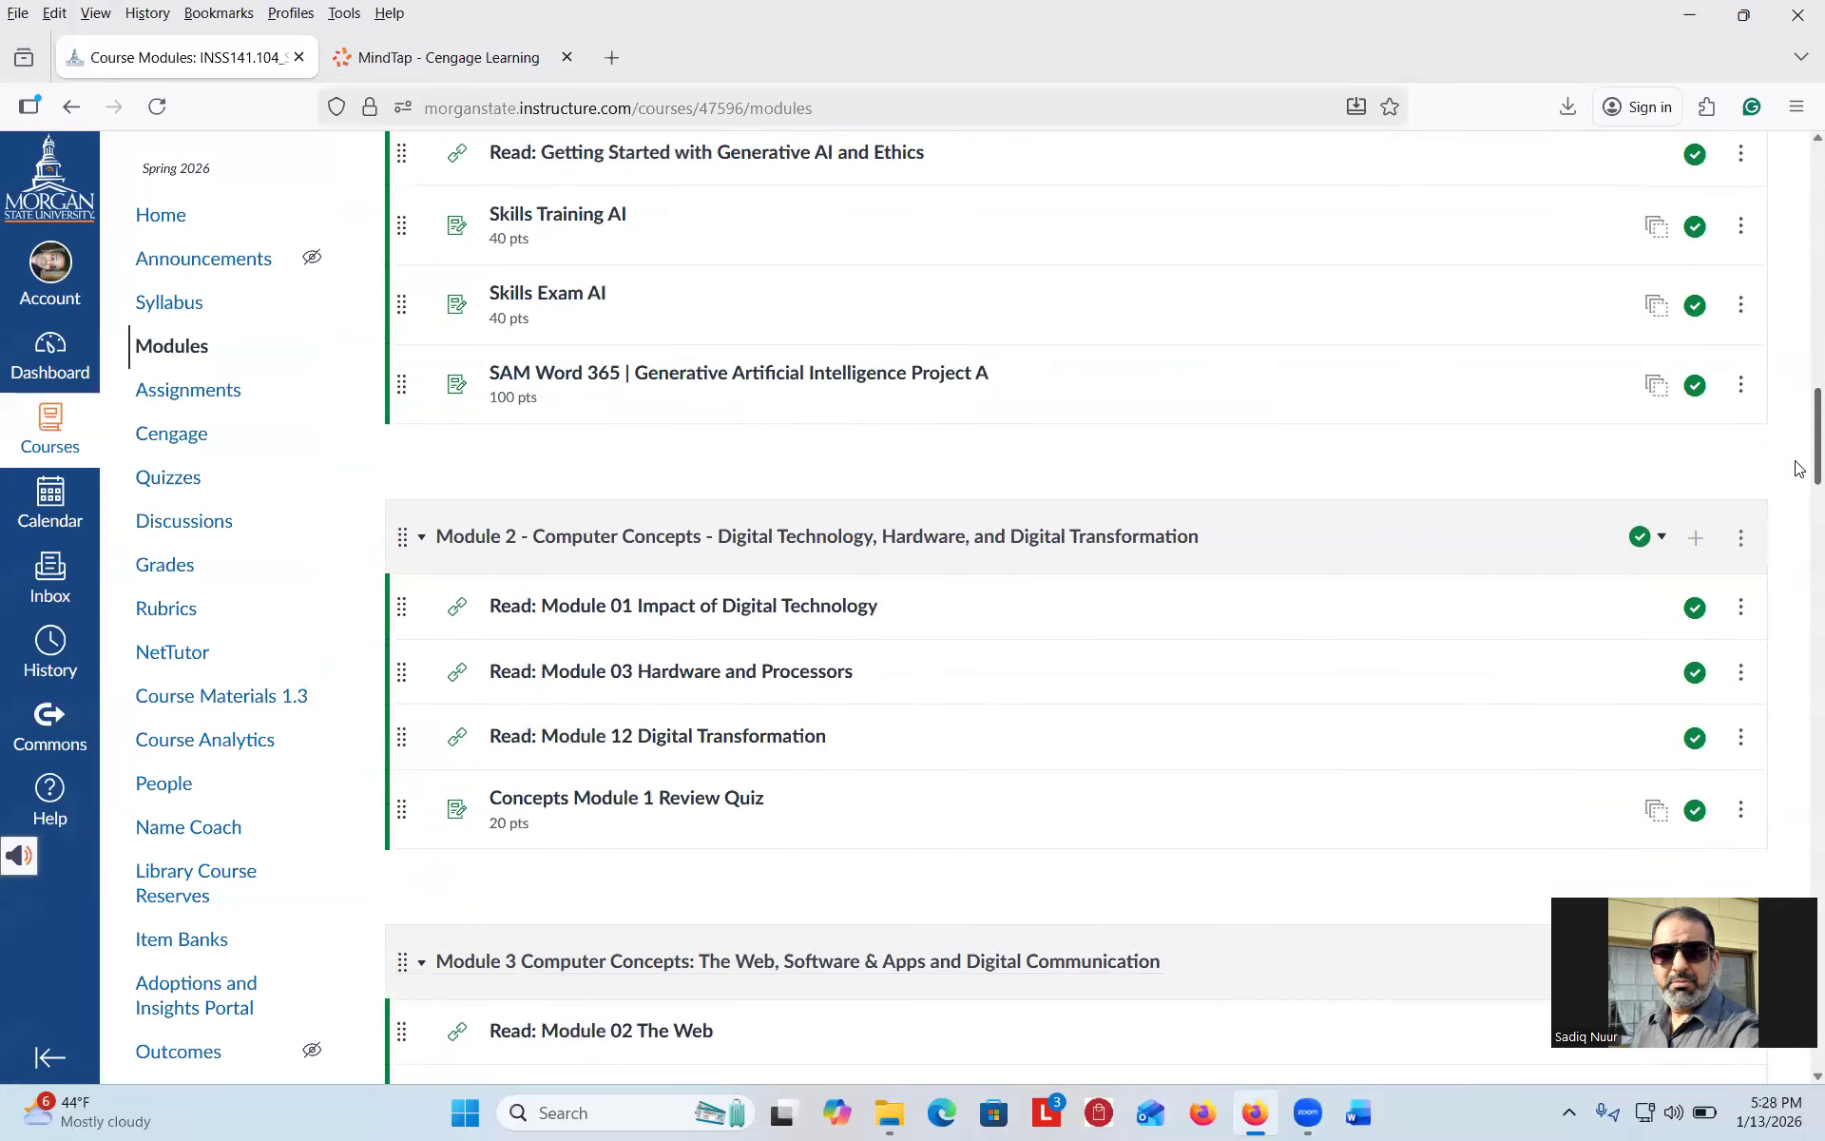
{"action": "scroll", "coordinate": [1798, 527], "scroll_direction": "down", "scroll_amount": 12}
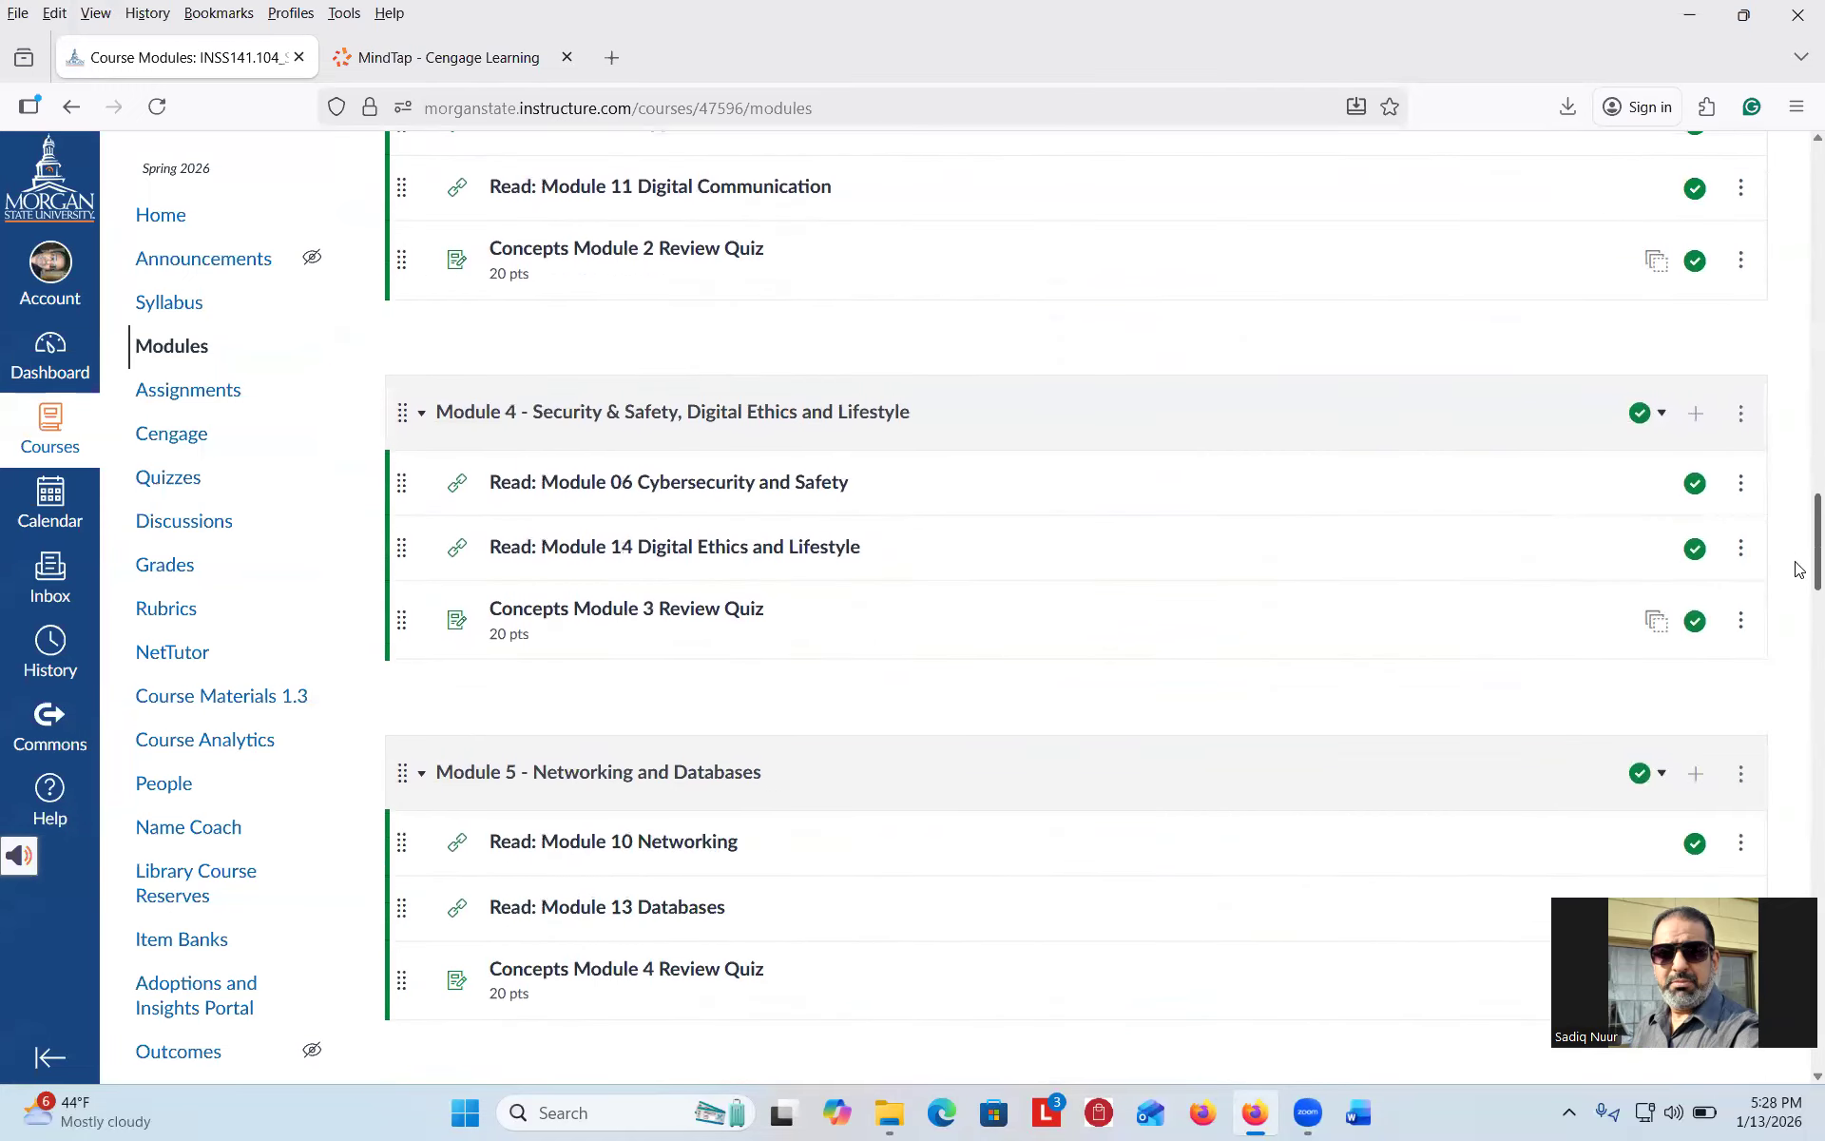
{"action": "scroll", "coordinate": [1799, 652], "scroll_direction": "down", "scroll_amount": 1}
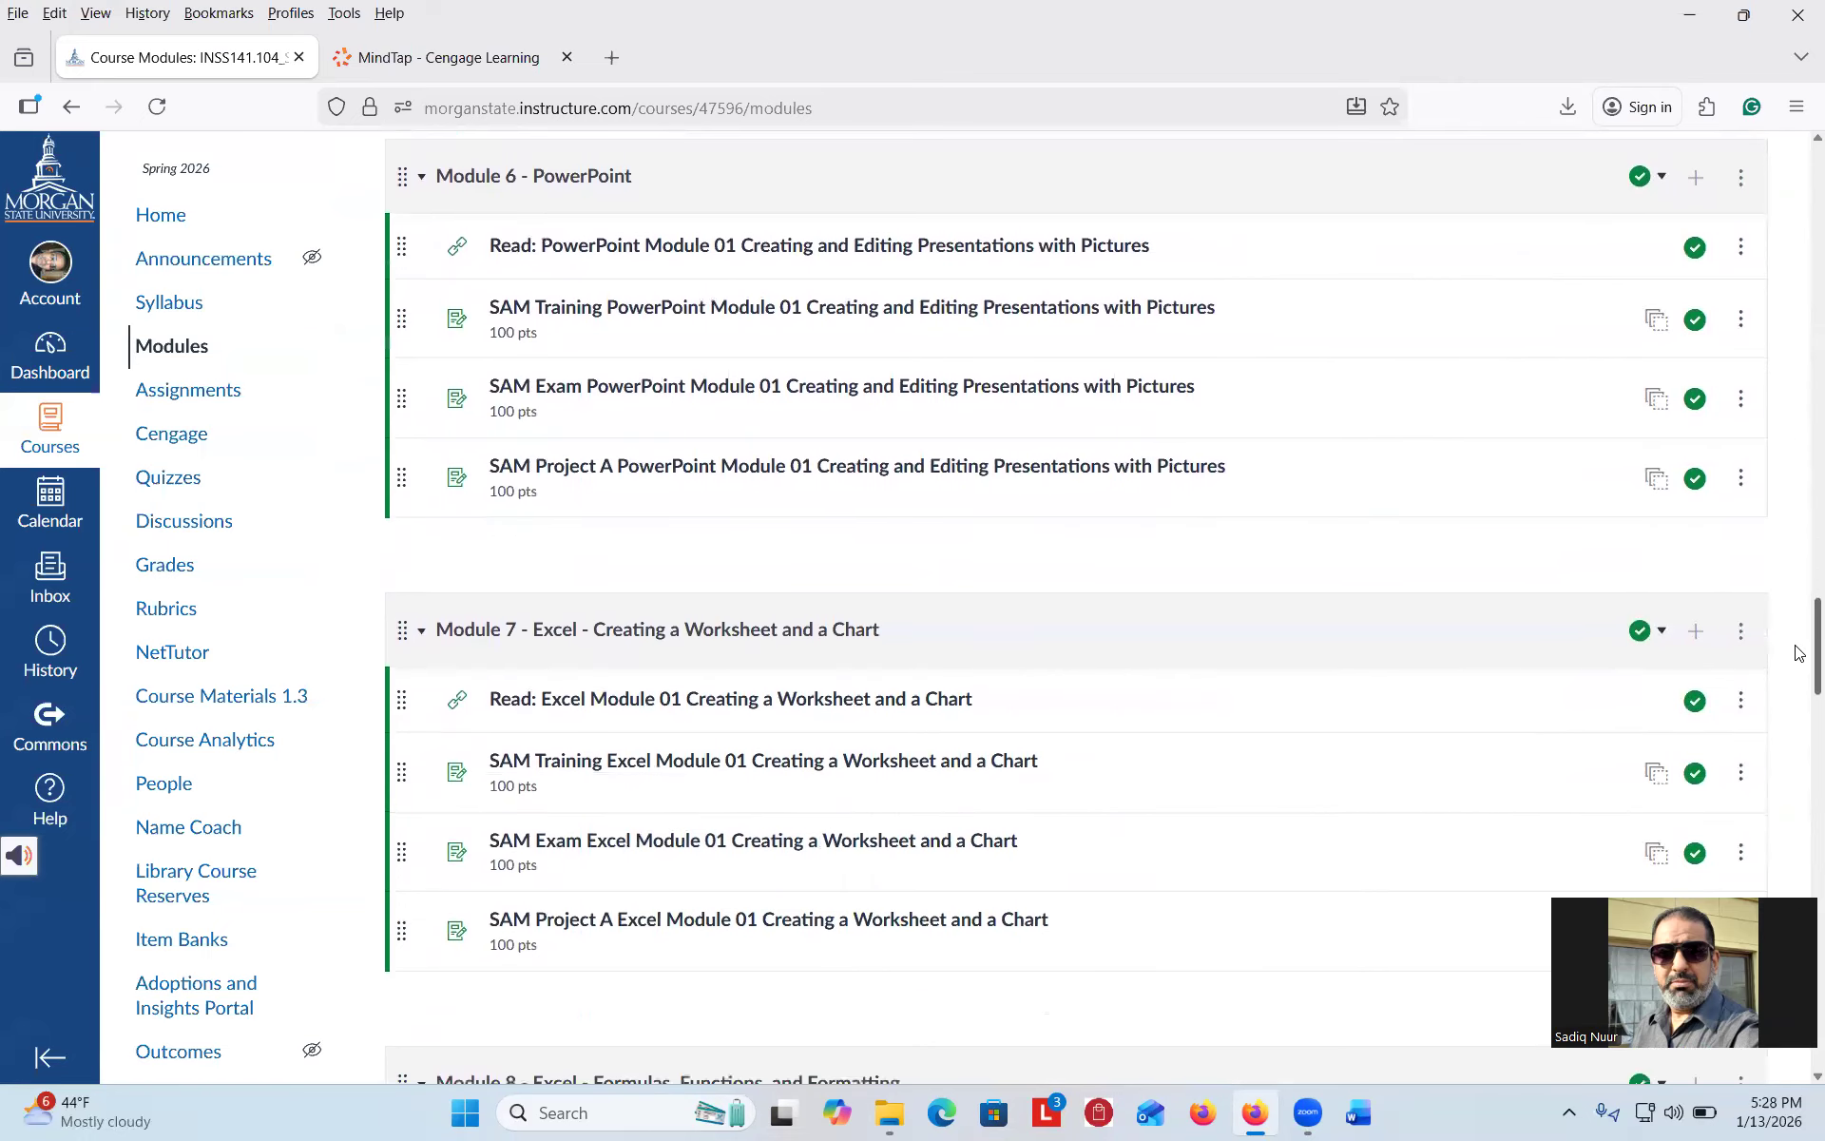
{"action": "scroll", "coordinate": [1798, 652], "scroll_direction": "up", "scroll_amount": 1}
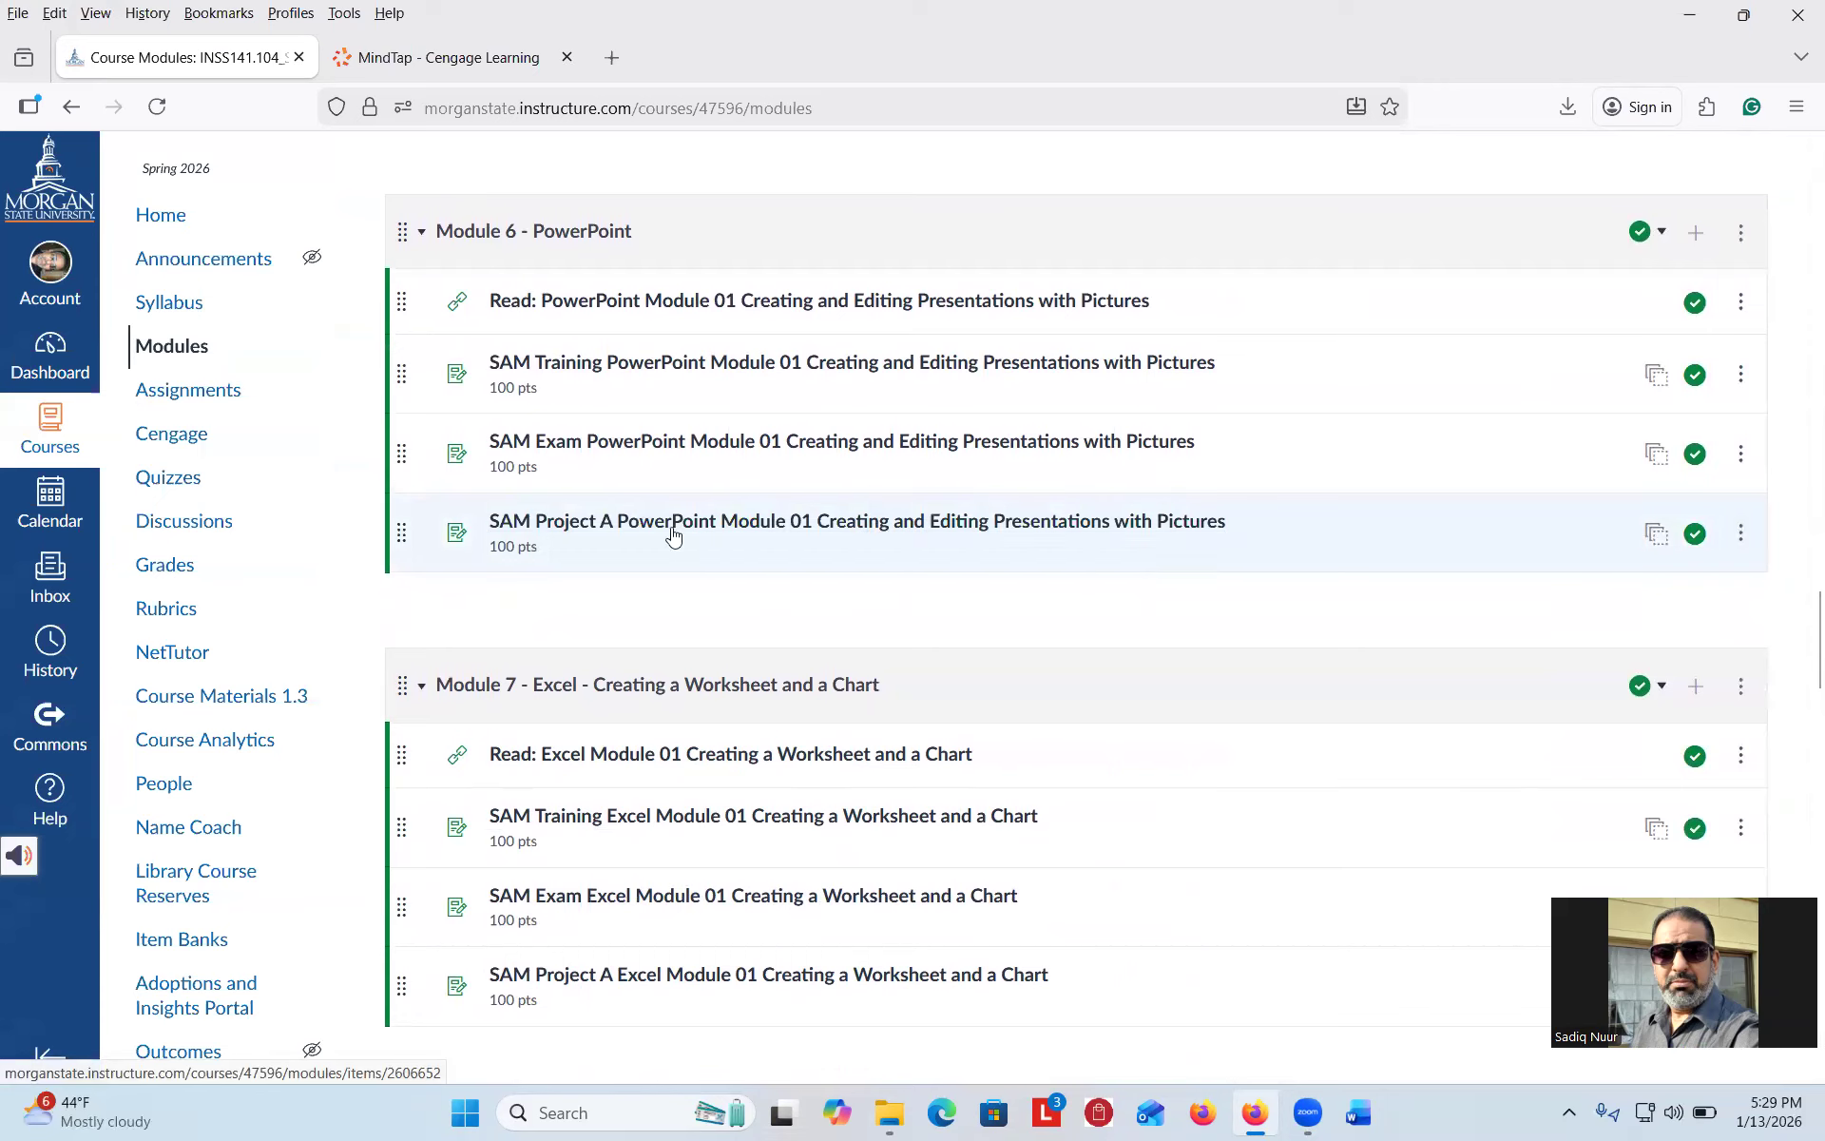
{"action": "left_click", "coordinate": [798, 525]}
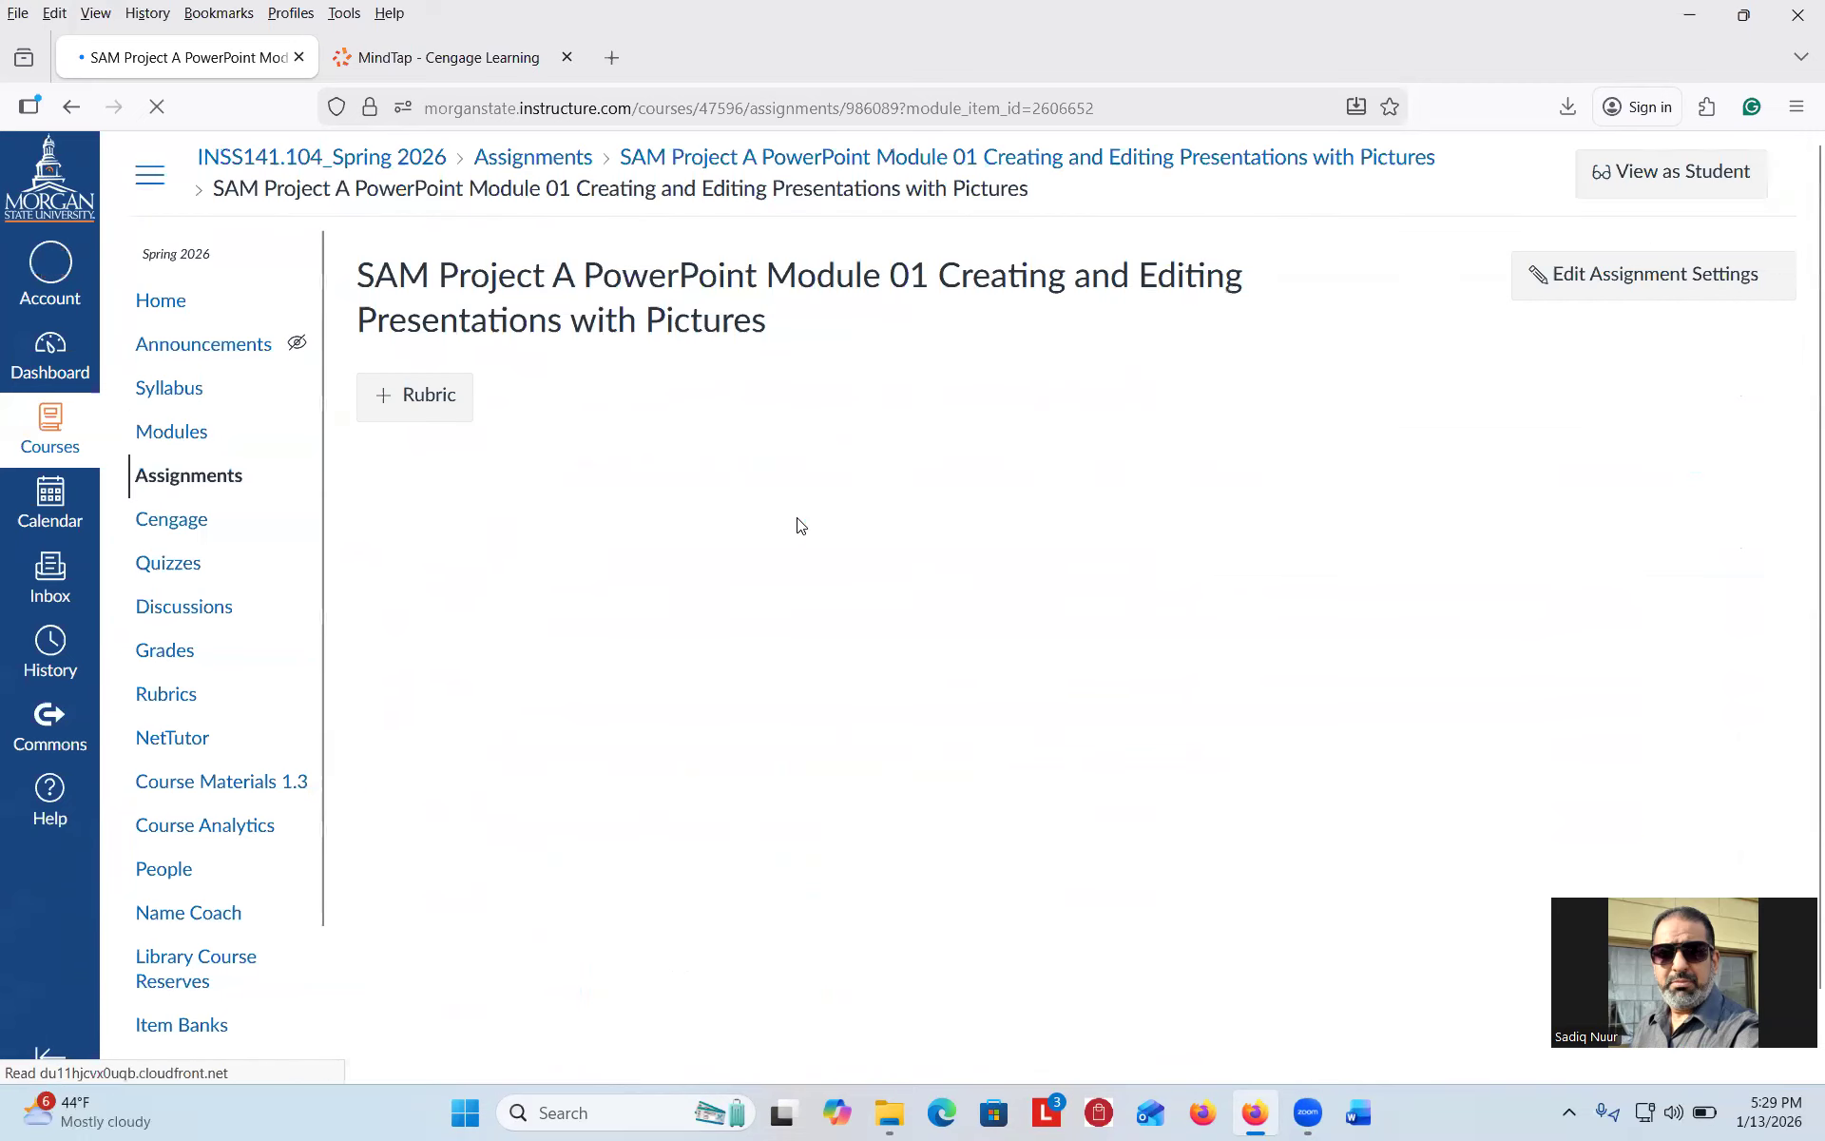
Launch the assignment in a new MindTap window, close the old MindTap tab and start the project.
{"action": "left_click", "coordinate": [785, 438]}
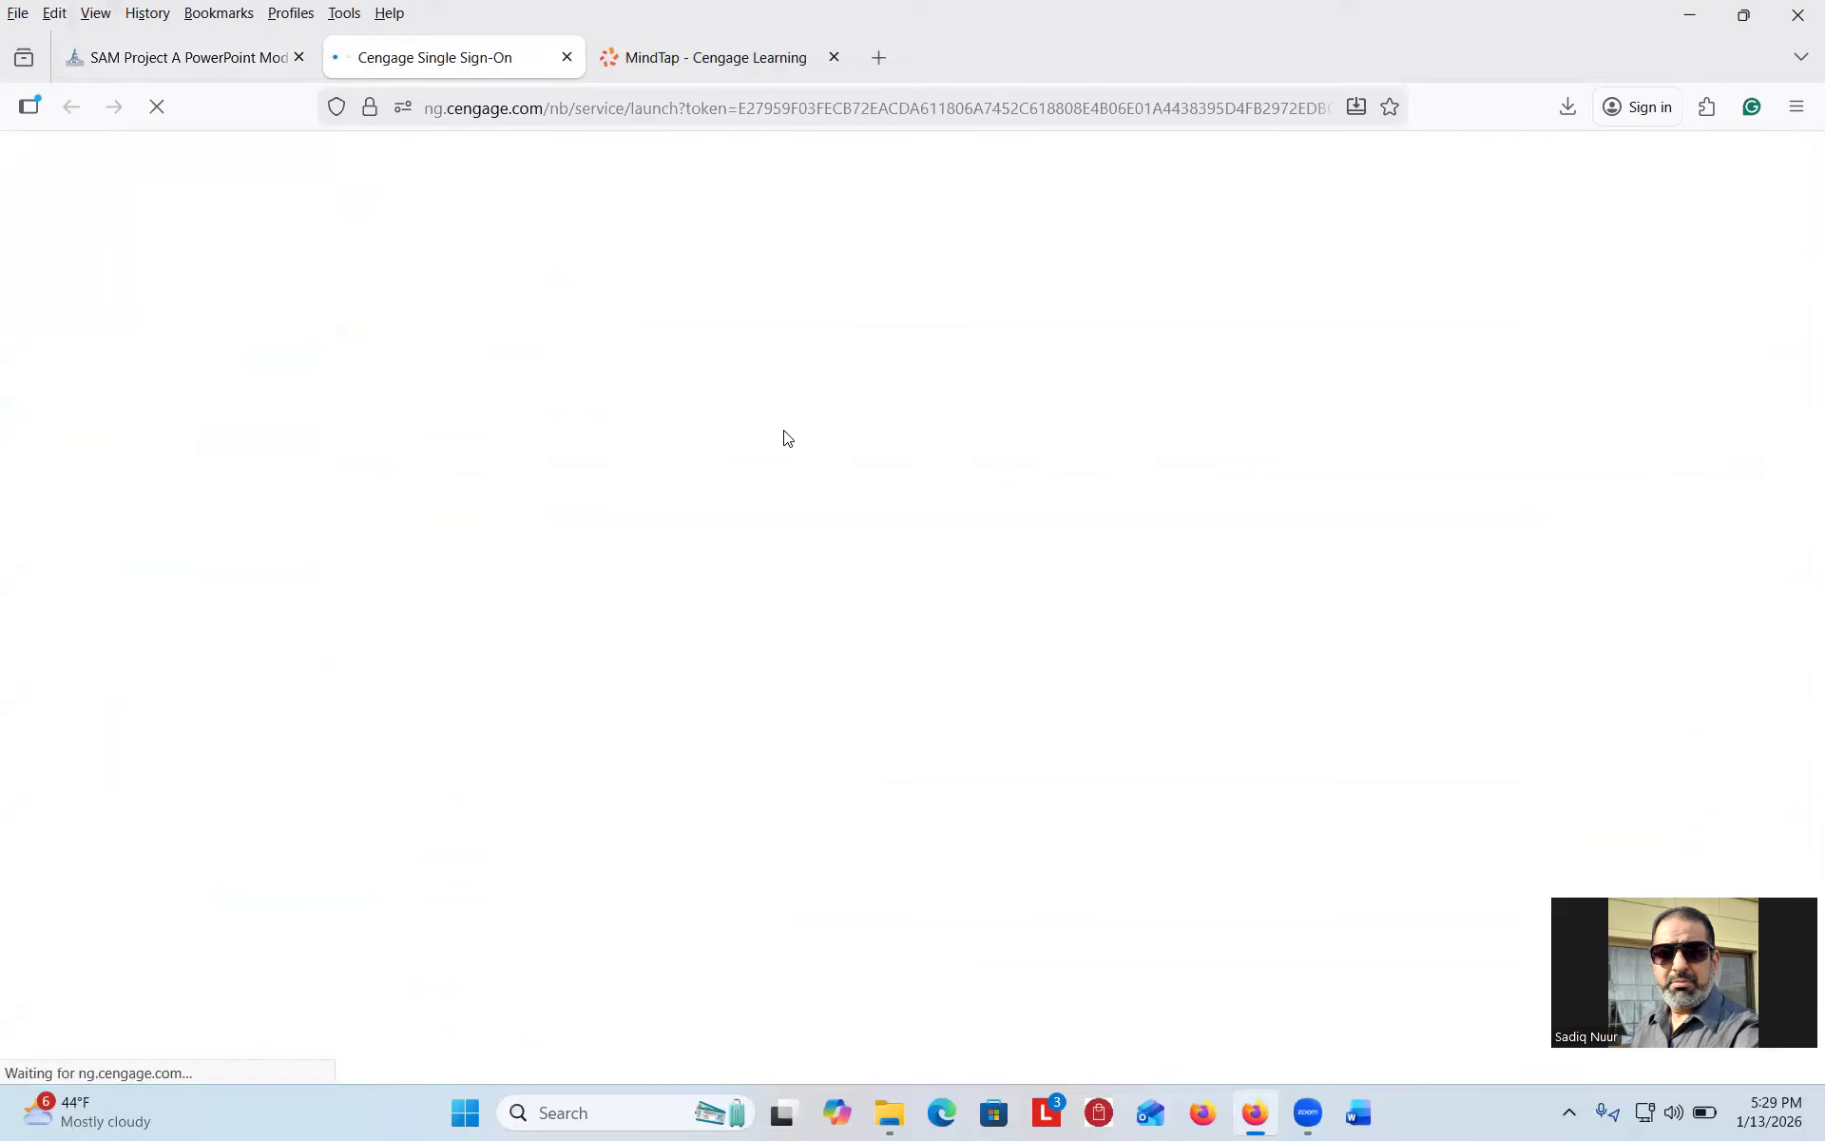
{"action": "left_click", "coordinate": [833, 59]}
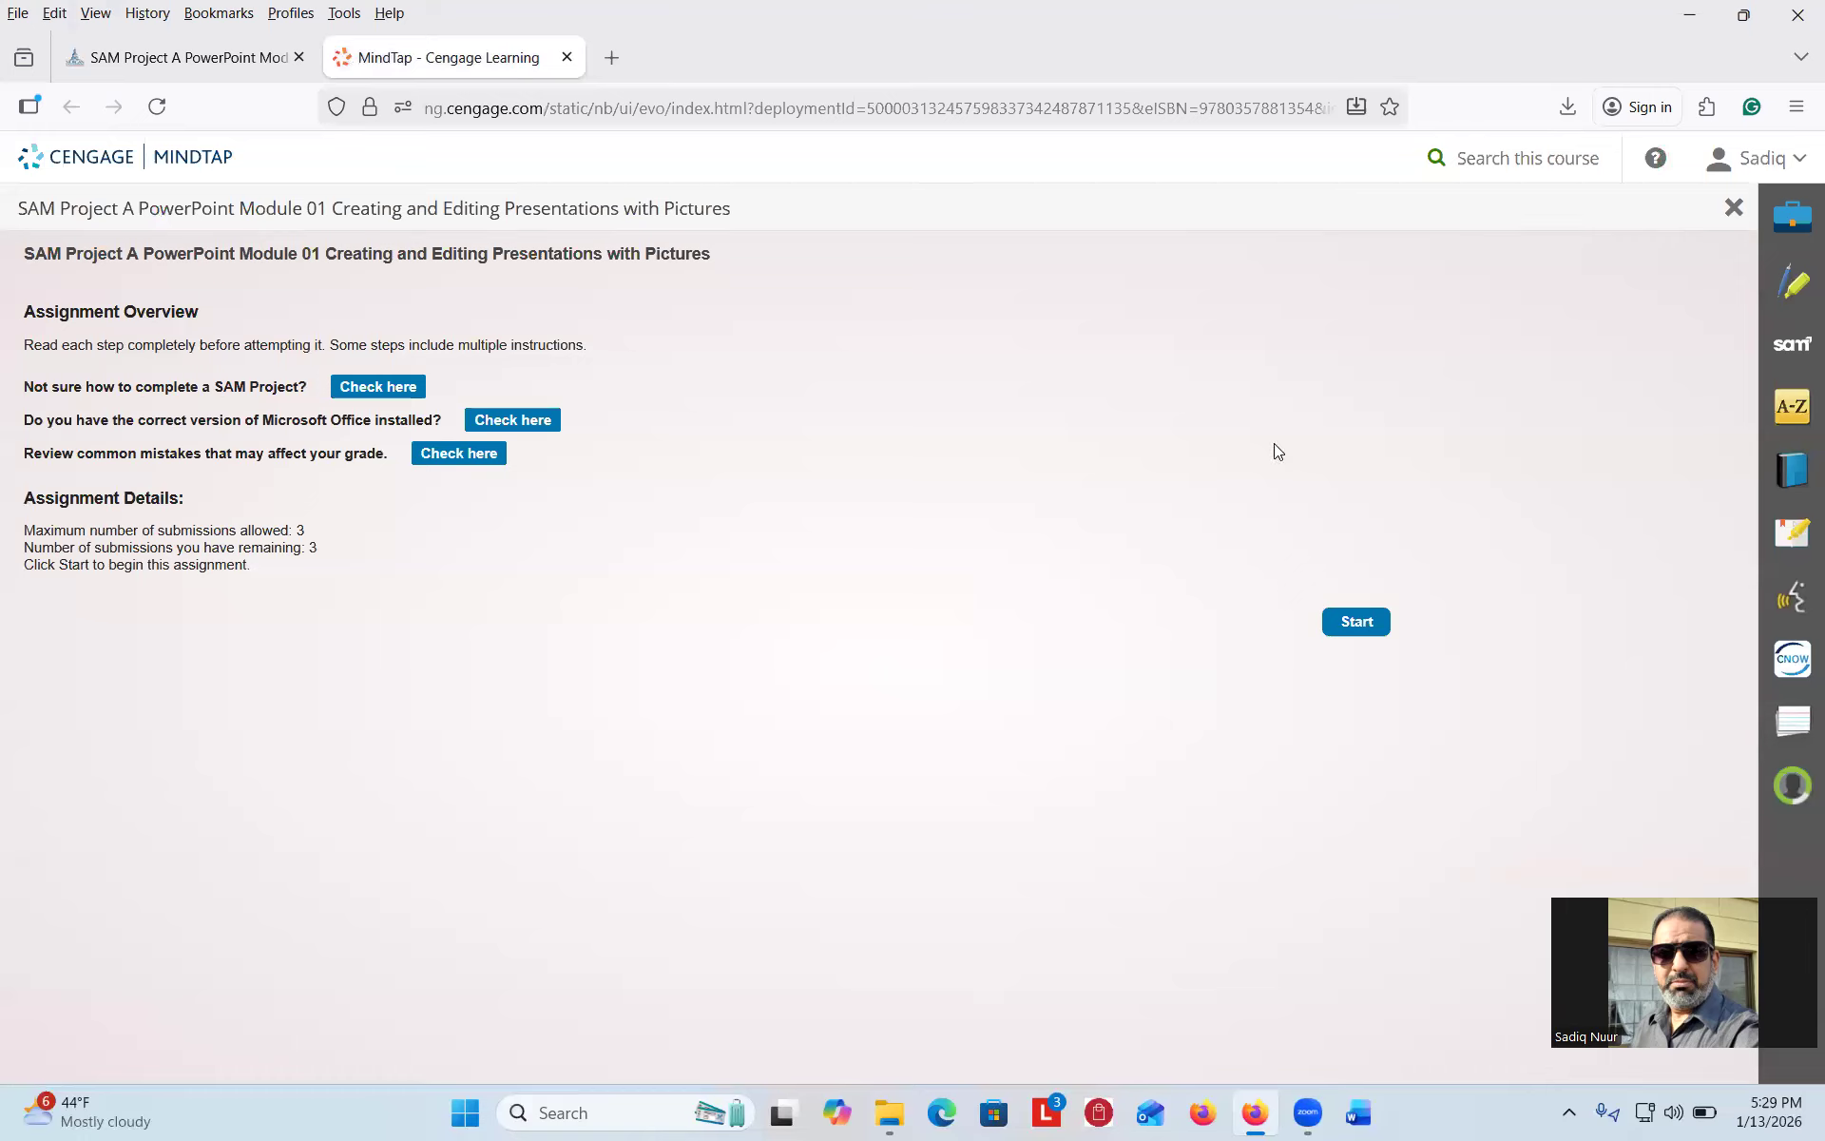
{"action": "left_click", "coordinate": [1355, 631]}
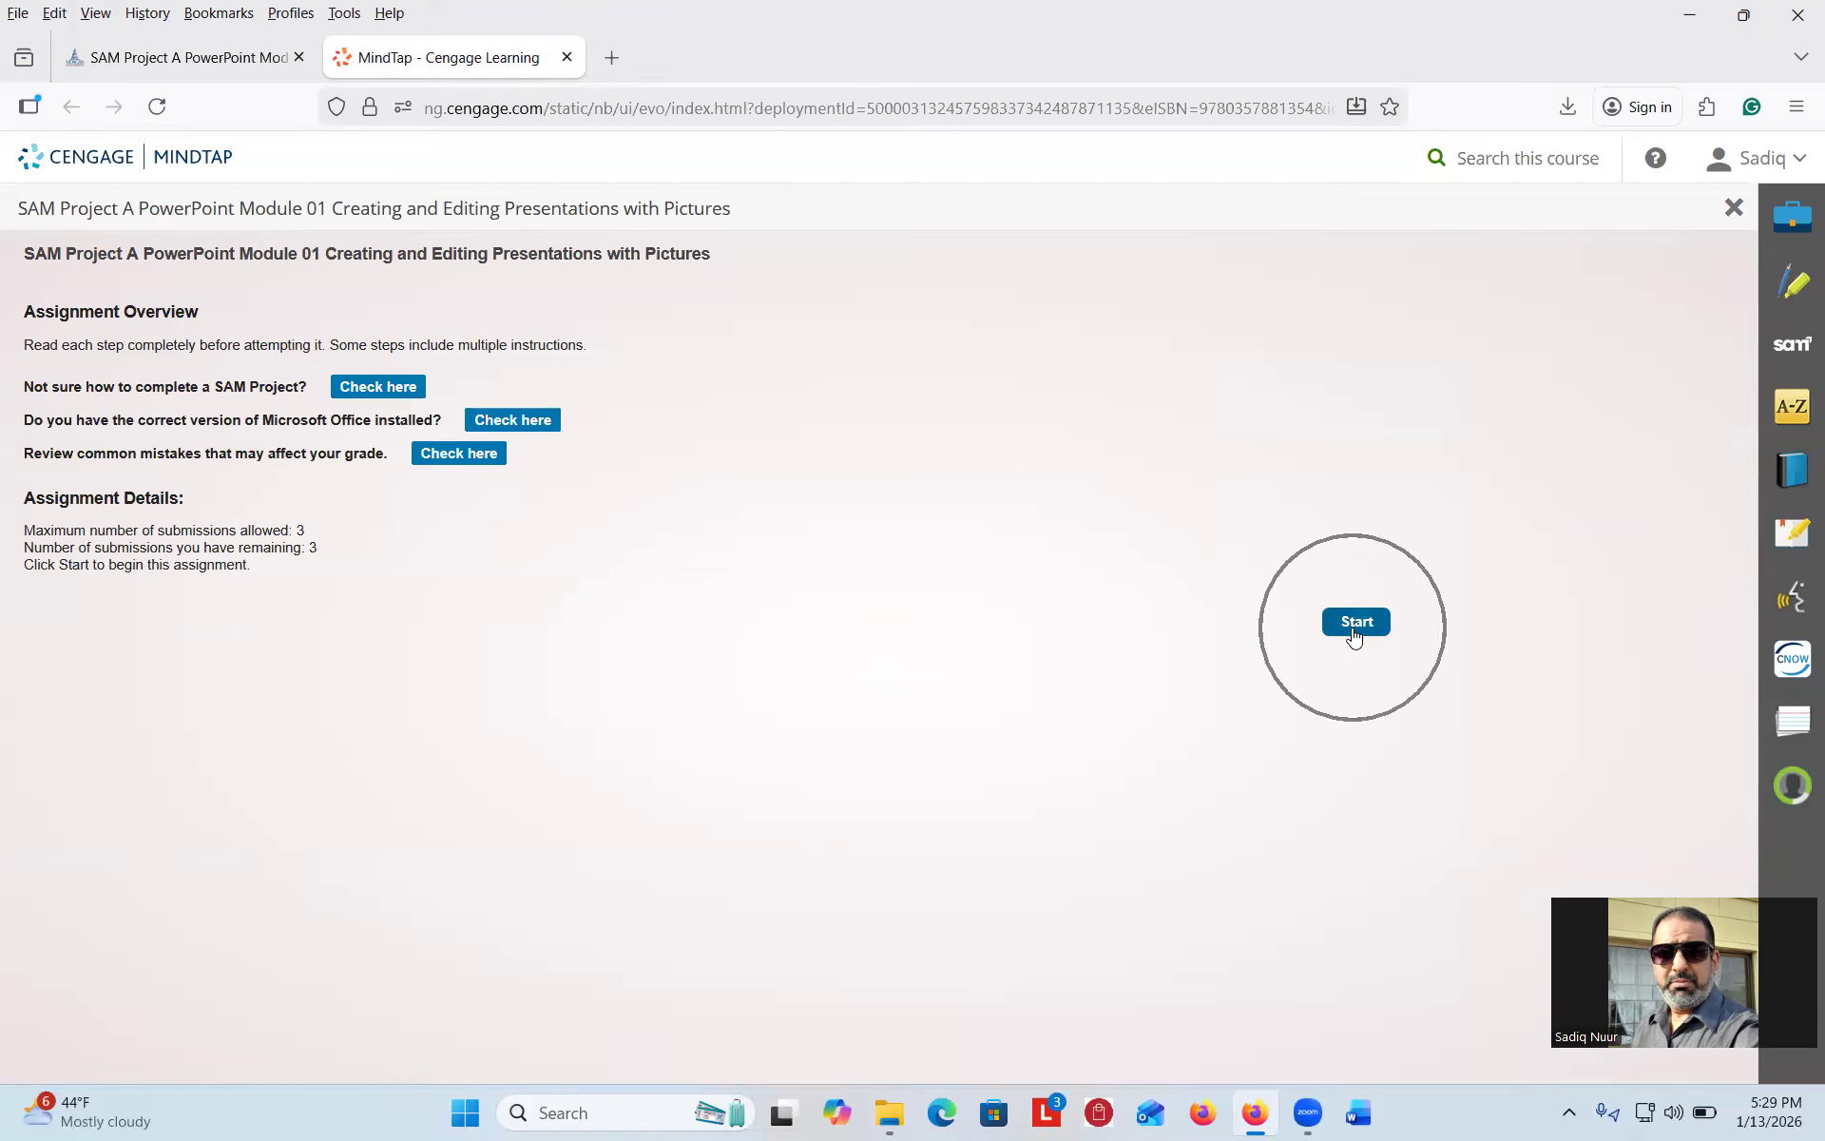
{"action": "left_click", "coordinate": [1354, 631]}
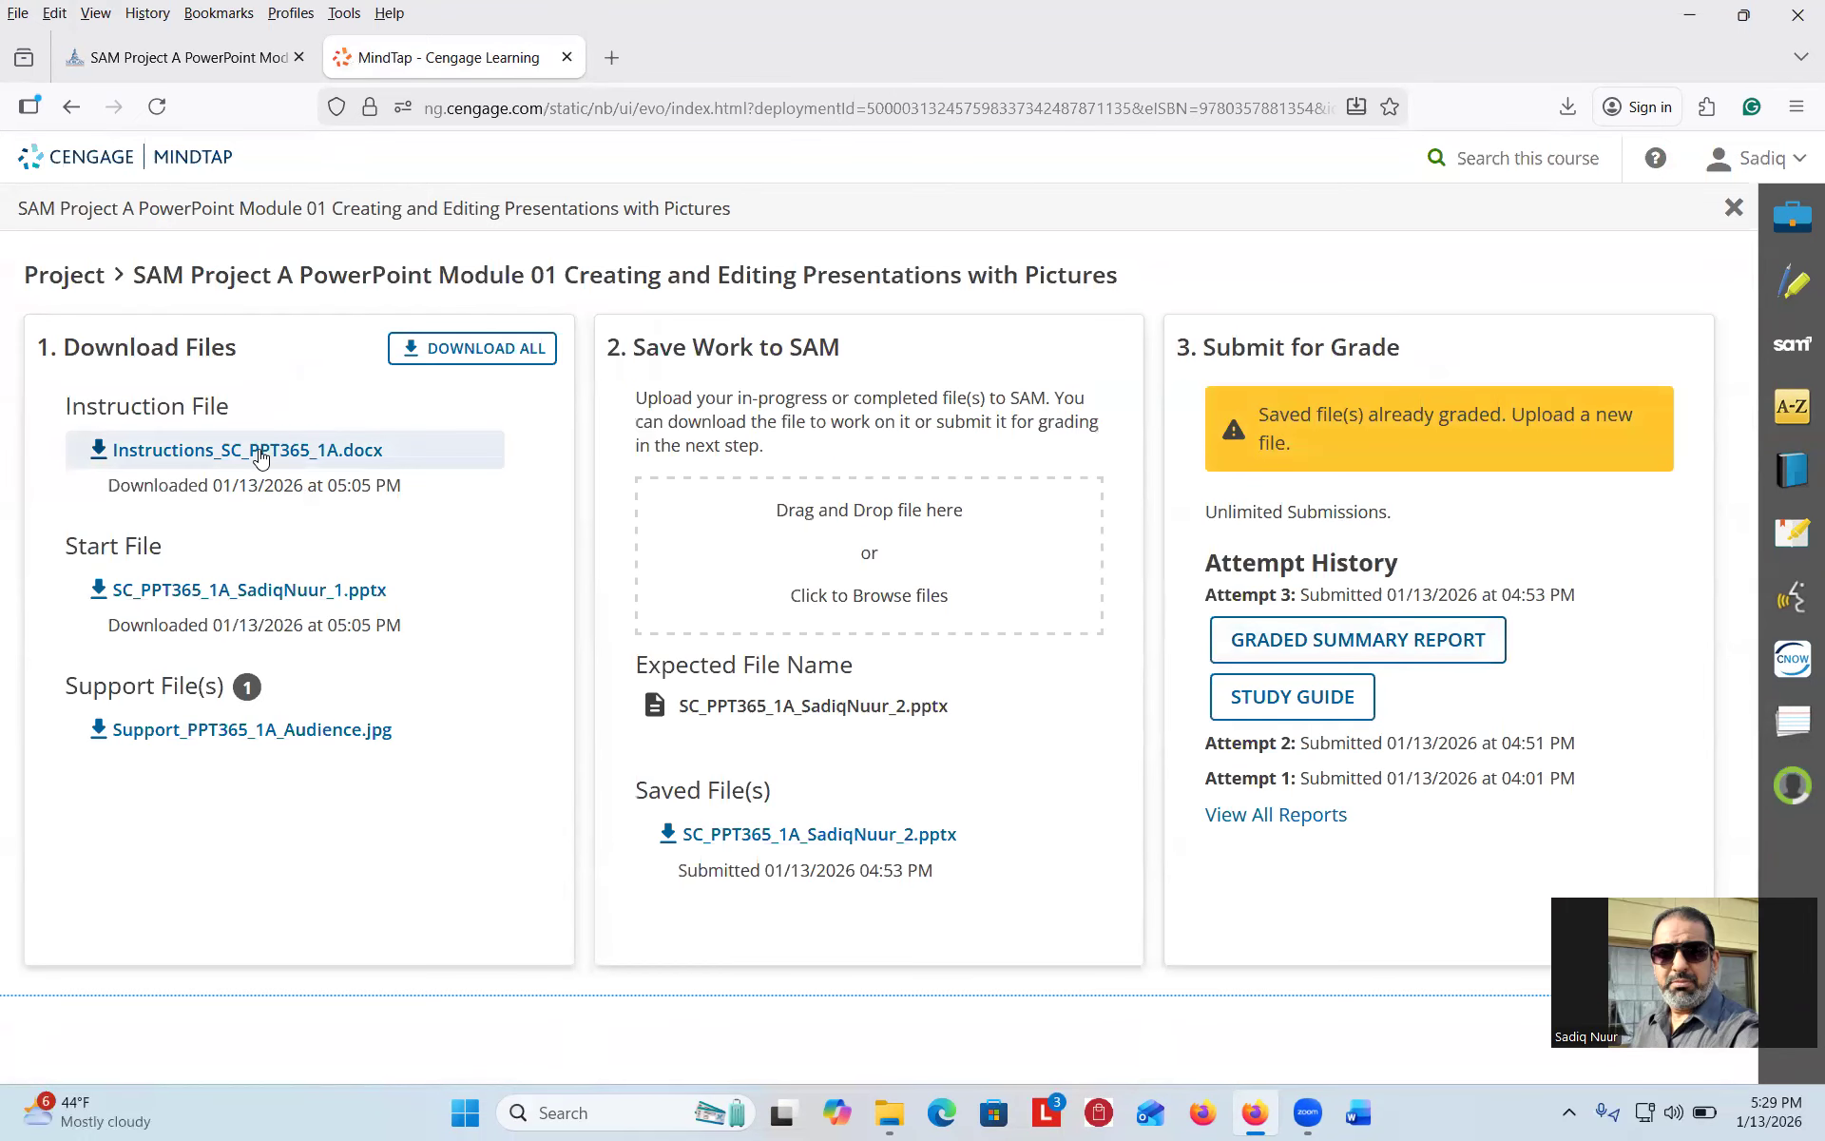
{"action": "left_click", "coordinate": [449, 554]}
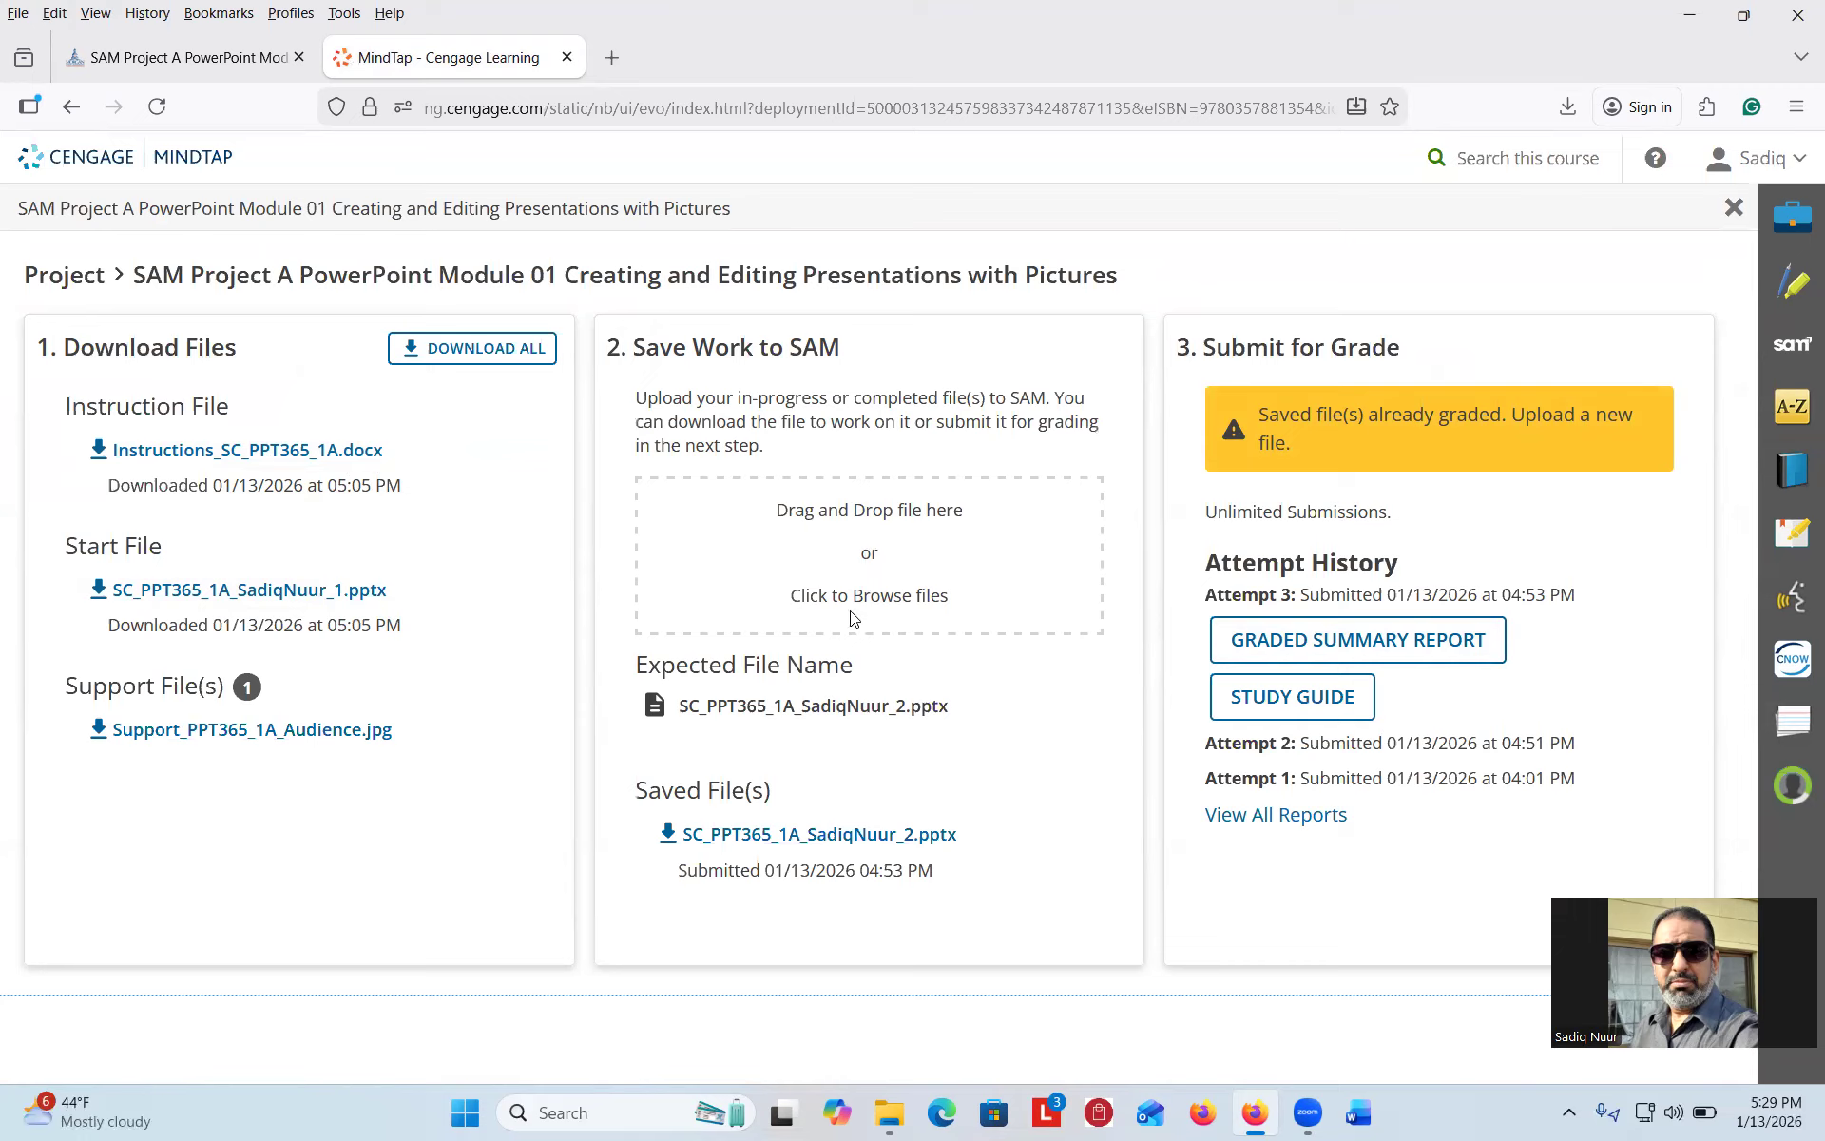
Try to upload the project presentation ending in _1 from Downloads to SAM.
{"action": "left_click", "coordinate": [874, 561]}
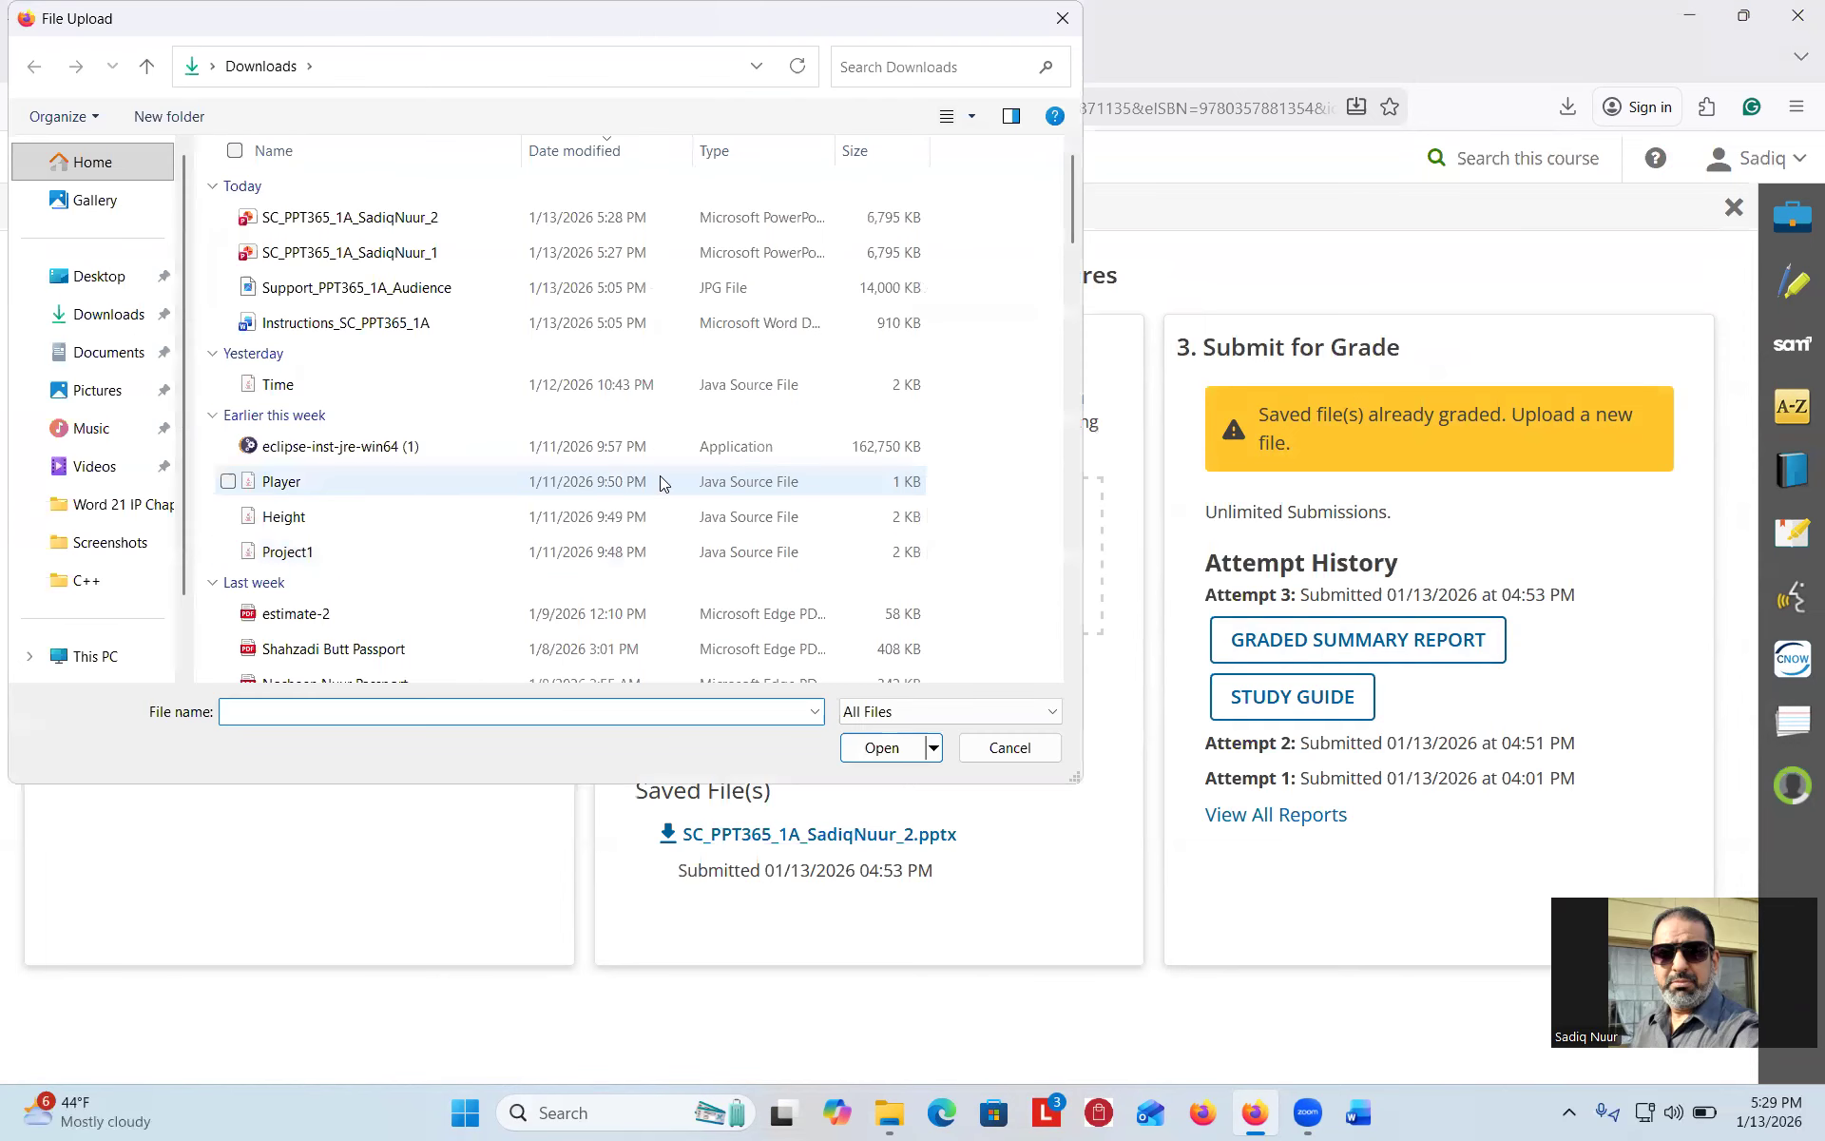
{"action": "left_click", "coordinate": [430, 255]}
{"action": "left_click", "coordinate": [871, 749]}
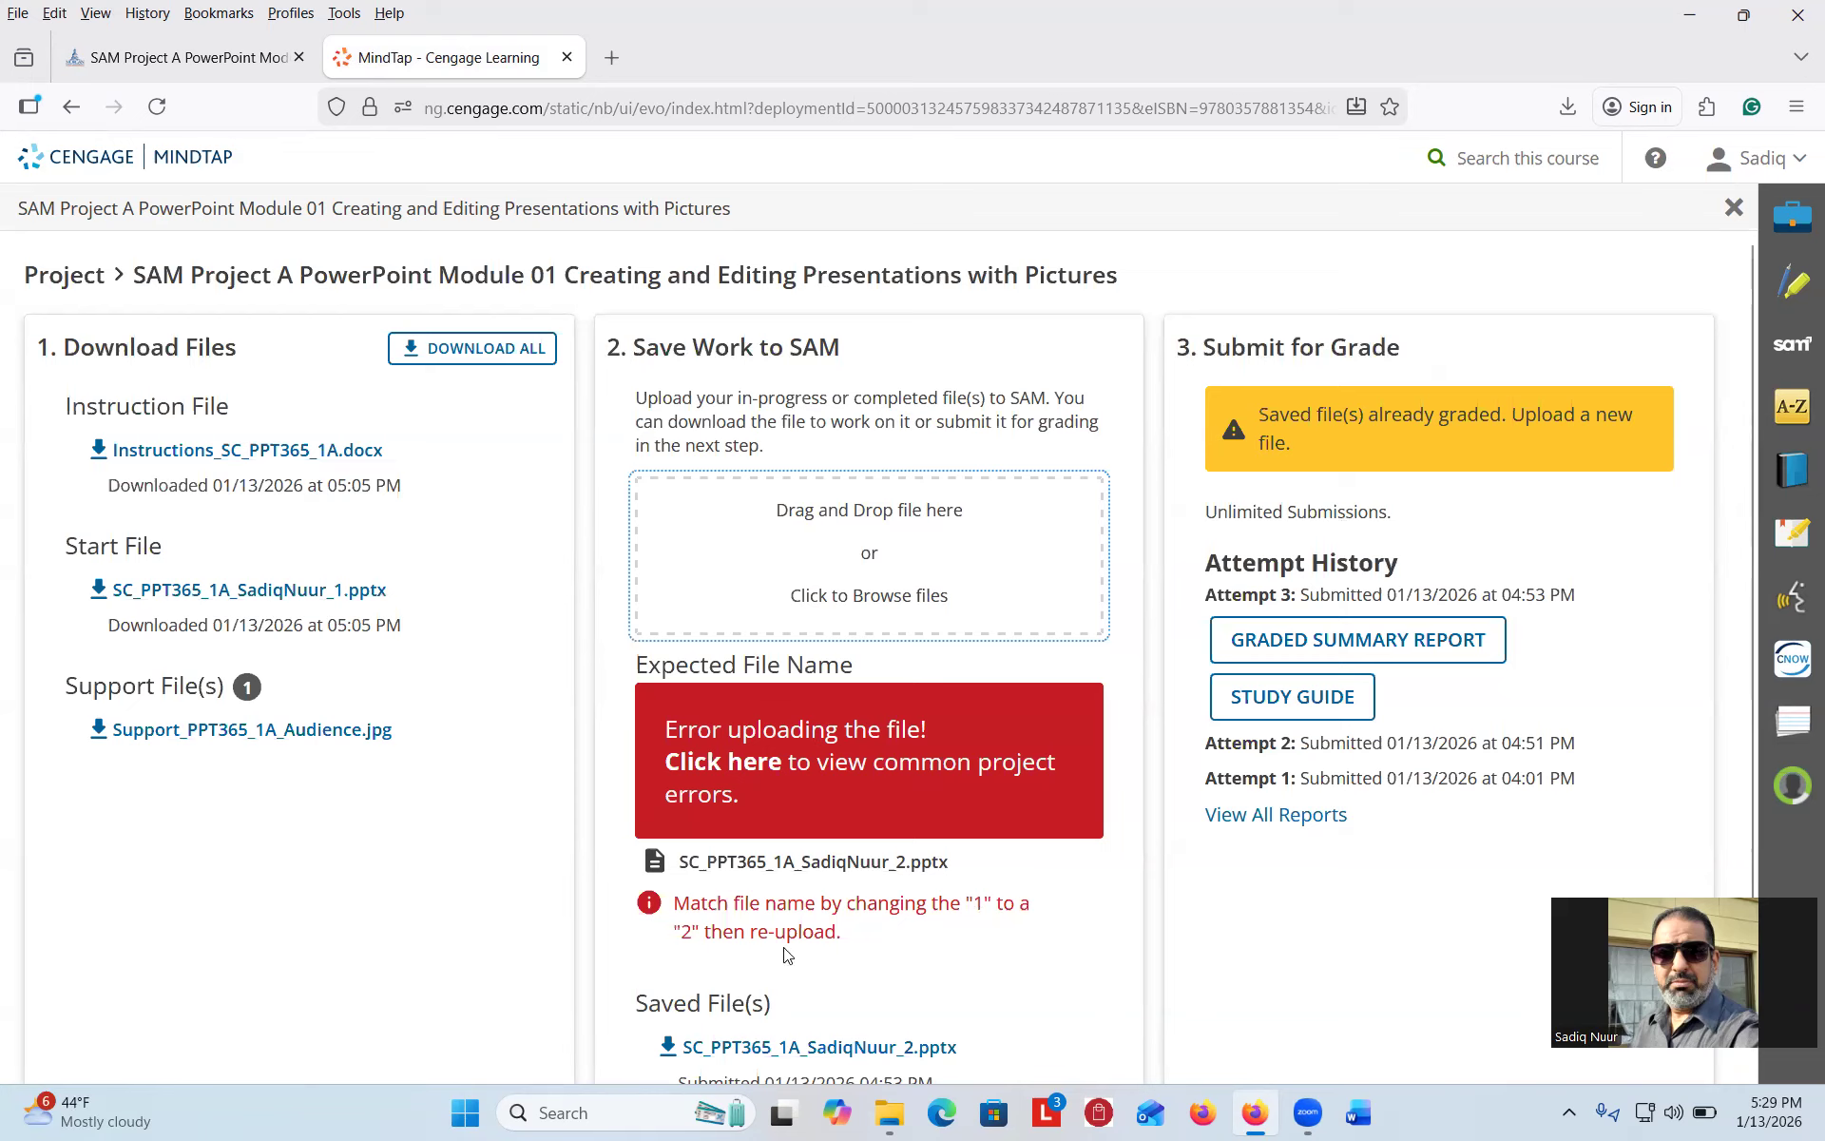
{"action": "left_click", "coordinate": [858, 930]}
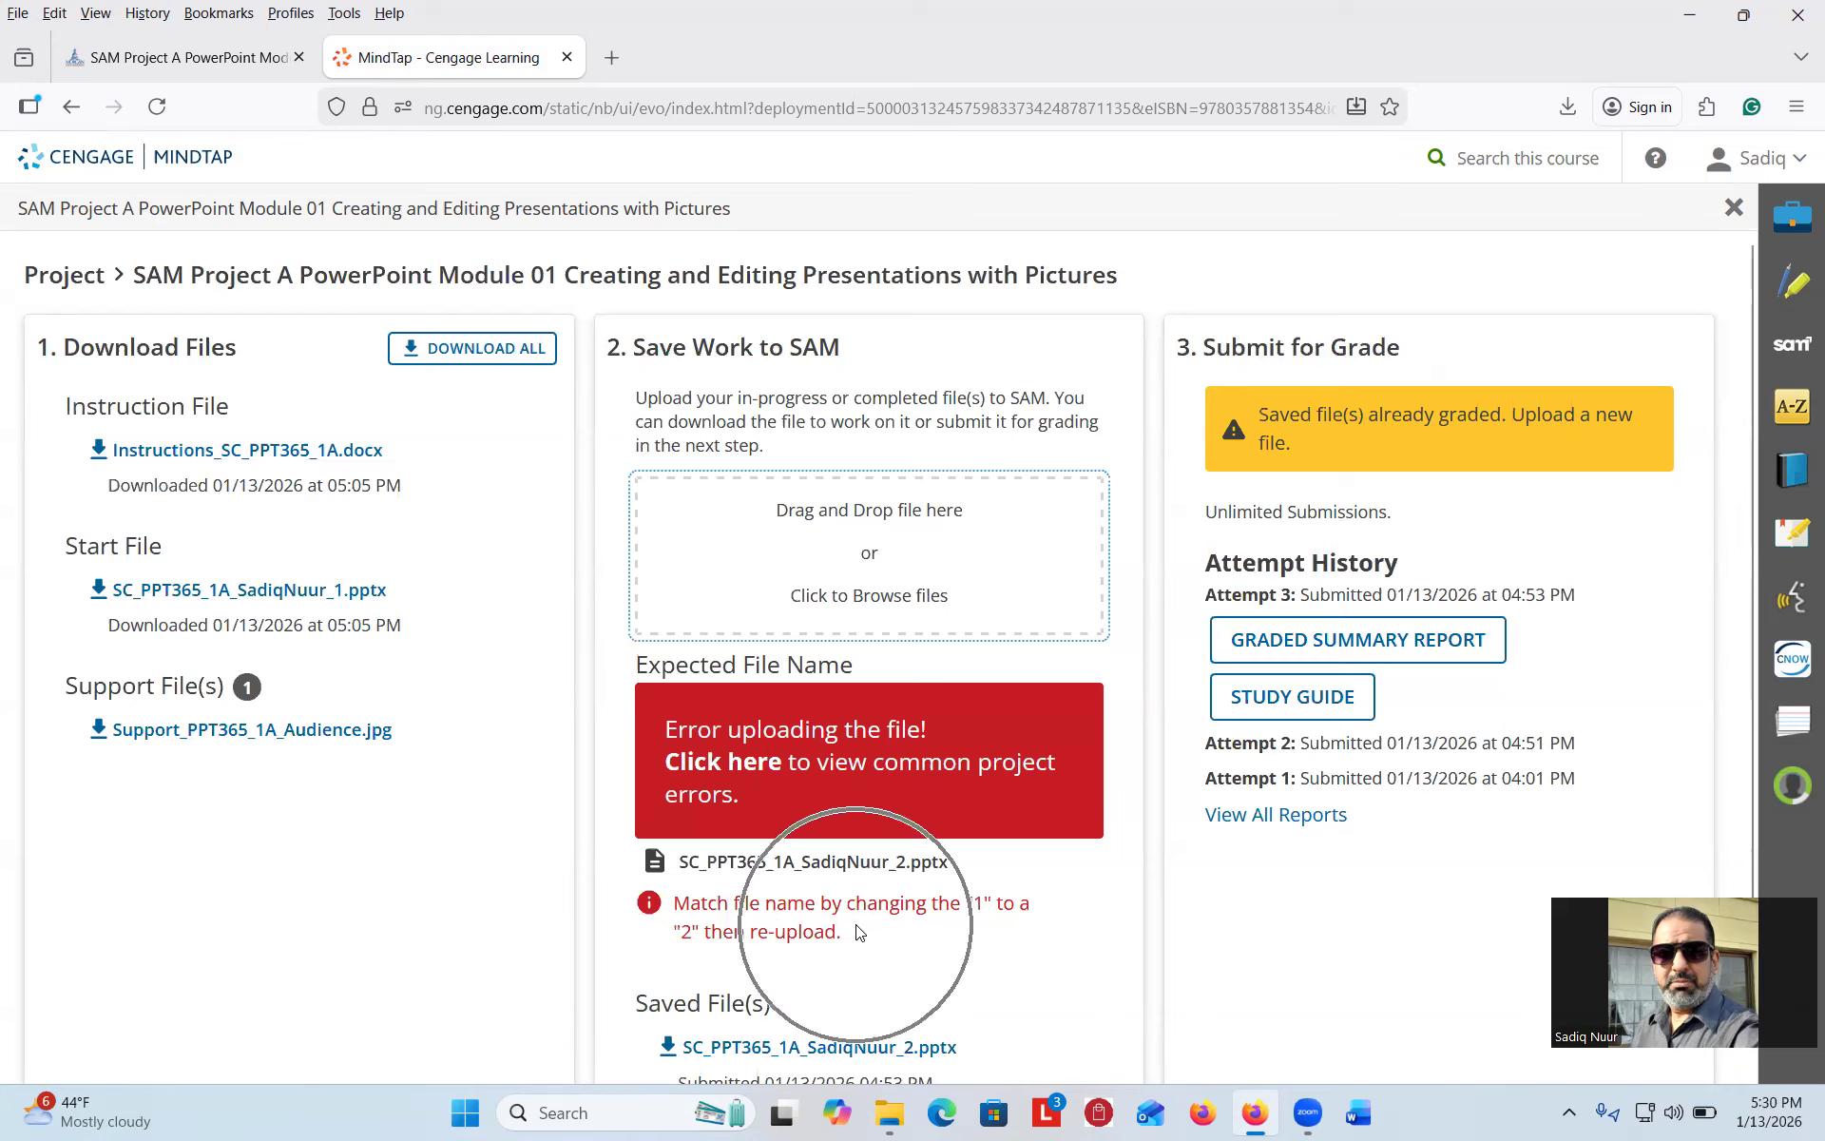
Upload the project presentation ending in _2 from Downloads to SAM and submit it for grading.
{"action": "left_click", "coordinate": [889, 597]}
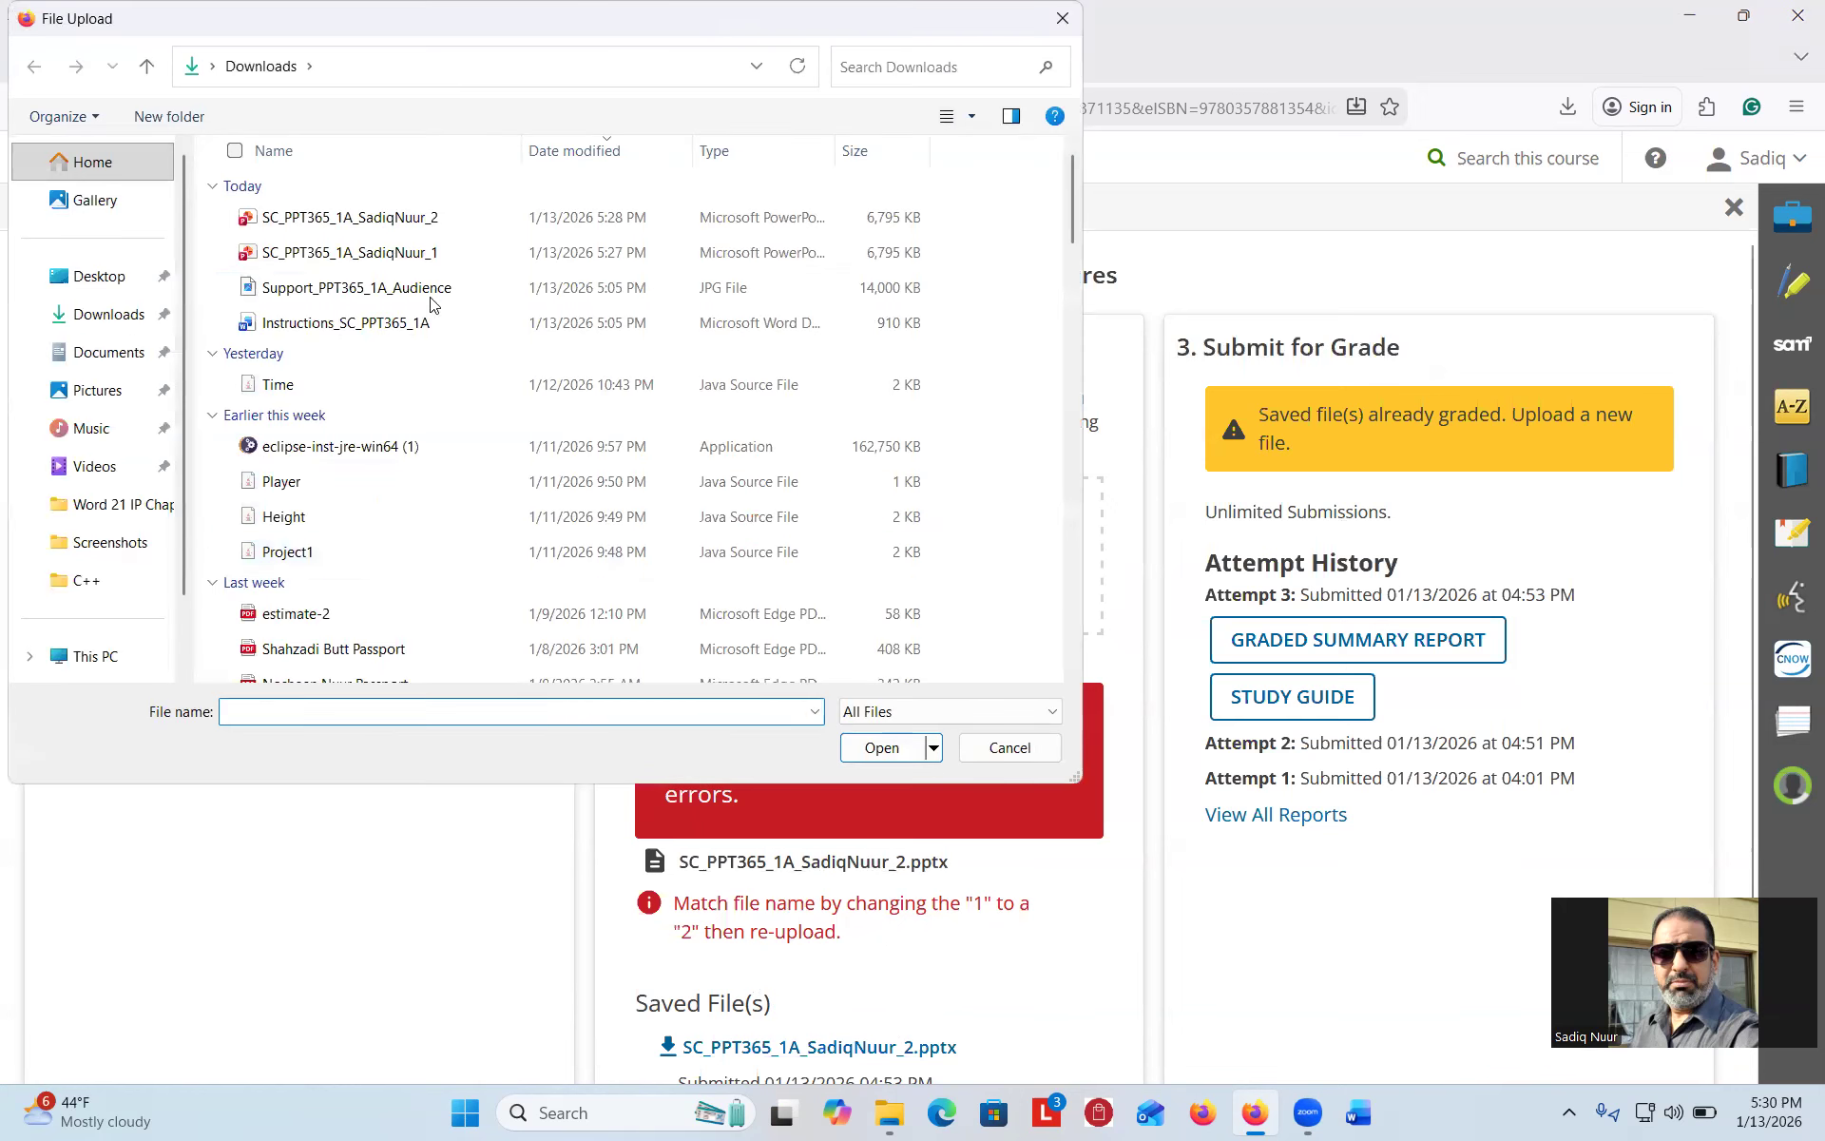
{"action": "left_click", "coordinate": [411, 219]}
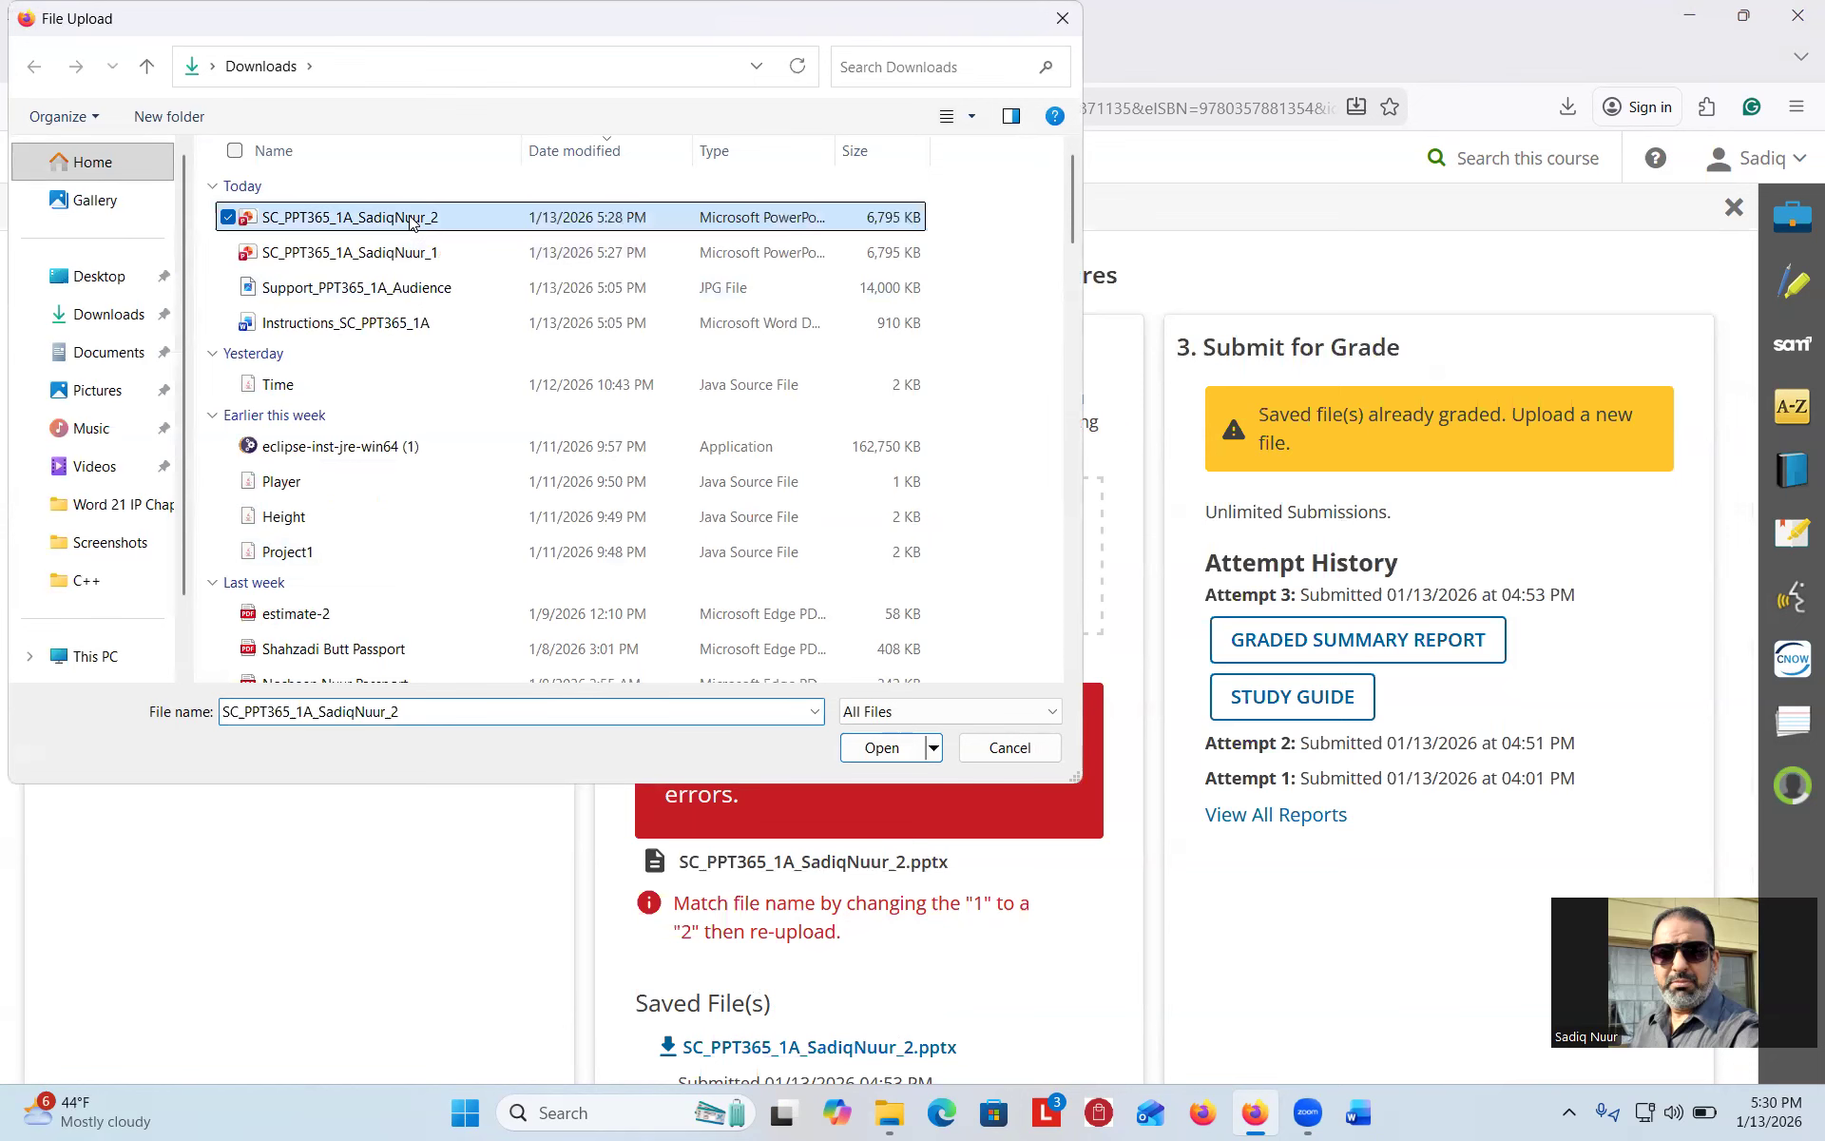
{"action": "left_click", "coordinate": [883, 748]}
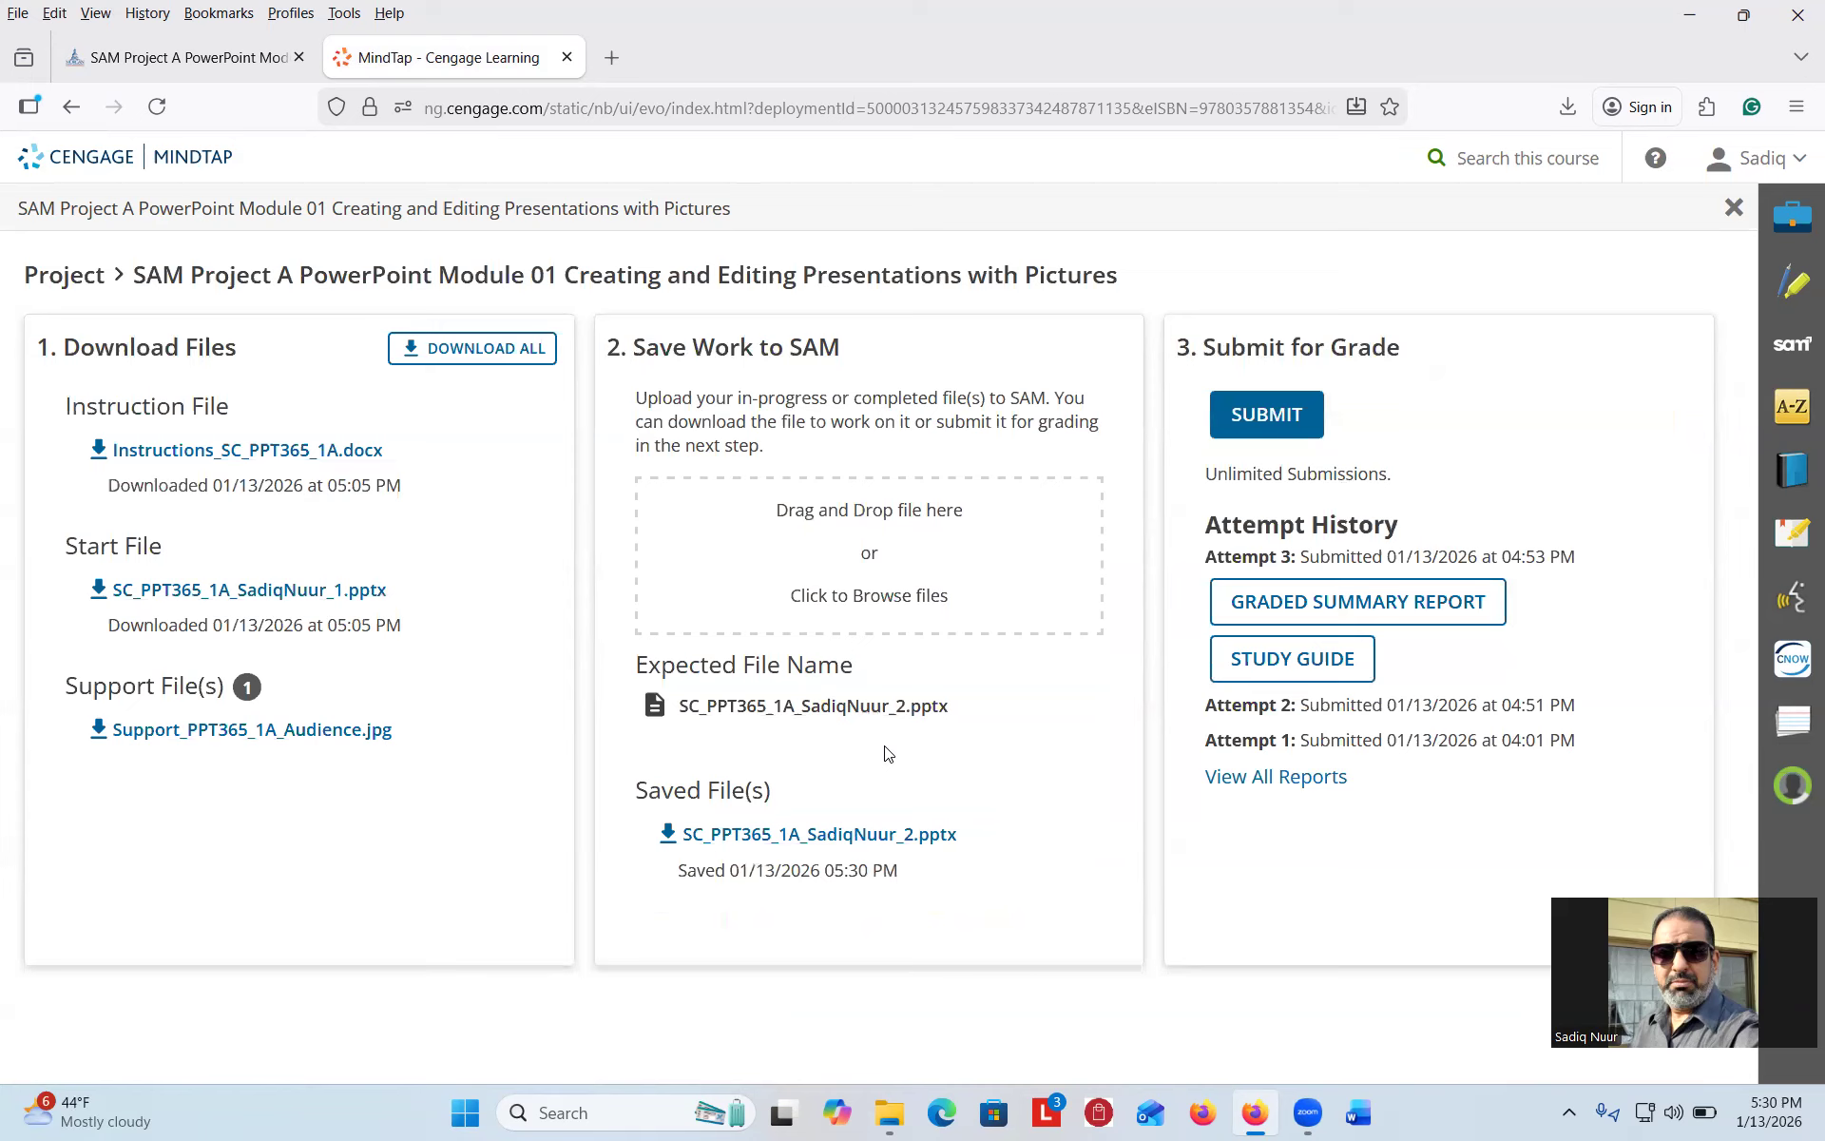
{"action": "key", "text": "ctrl"}
{"action": "key", "text": "ctrl"}
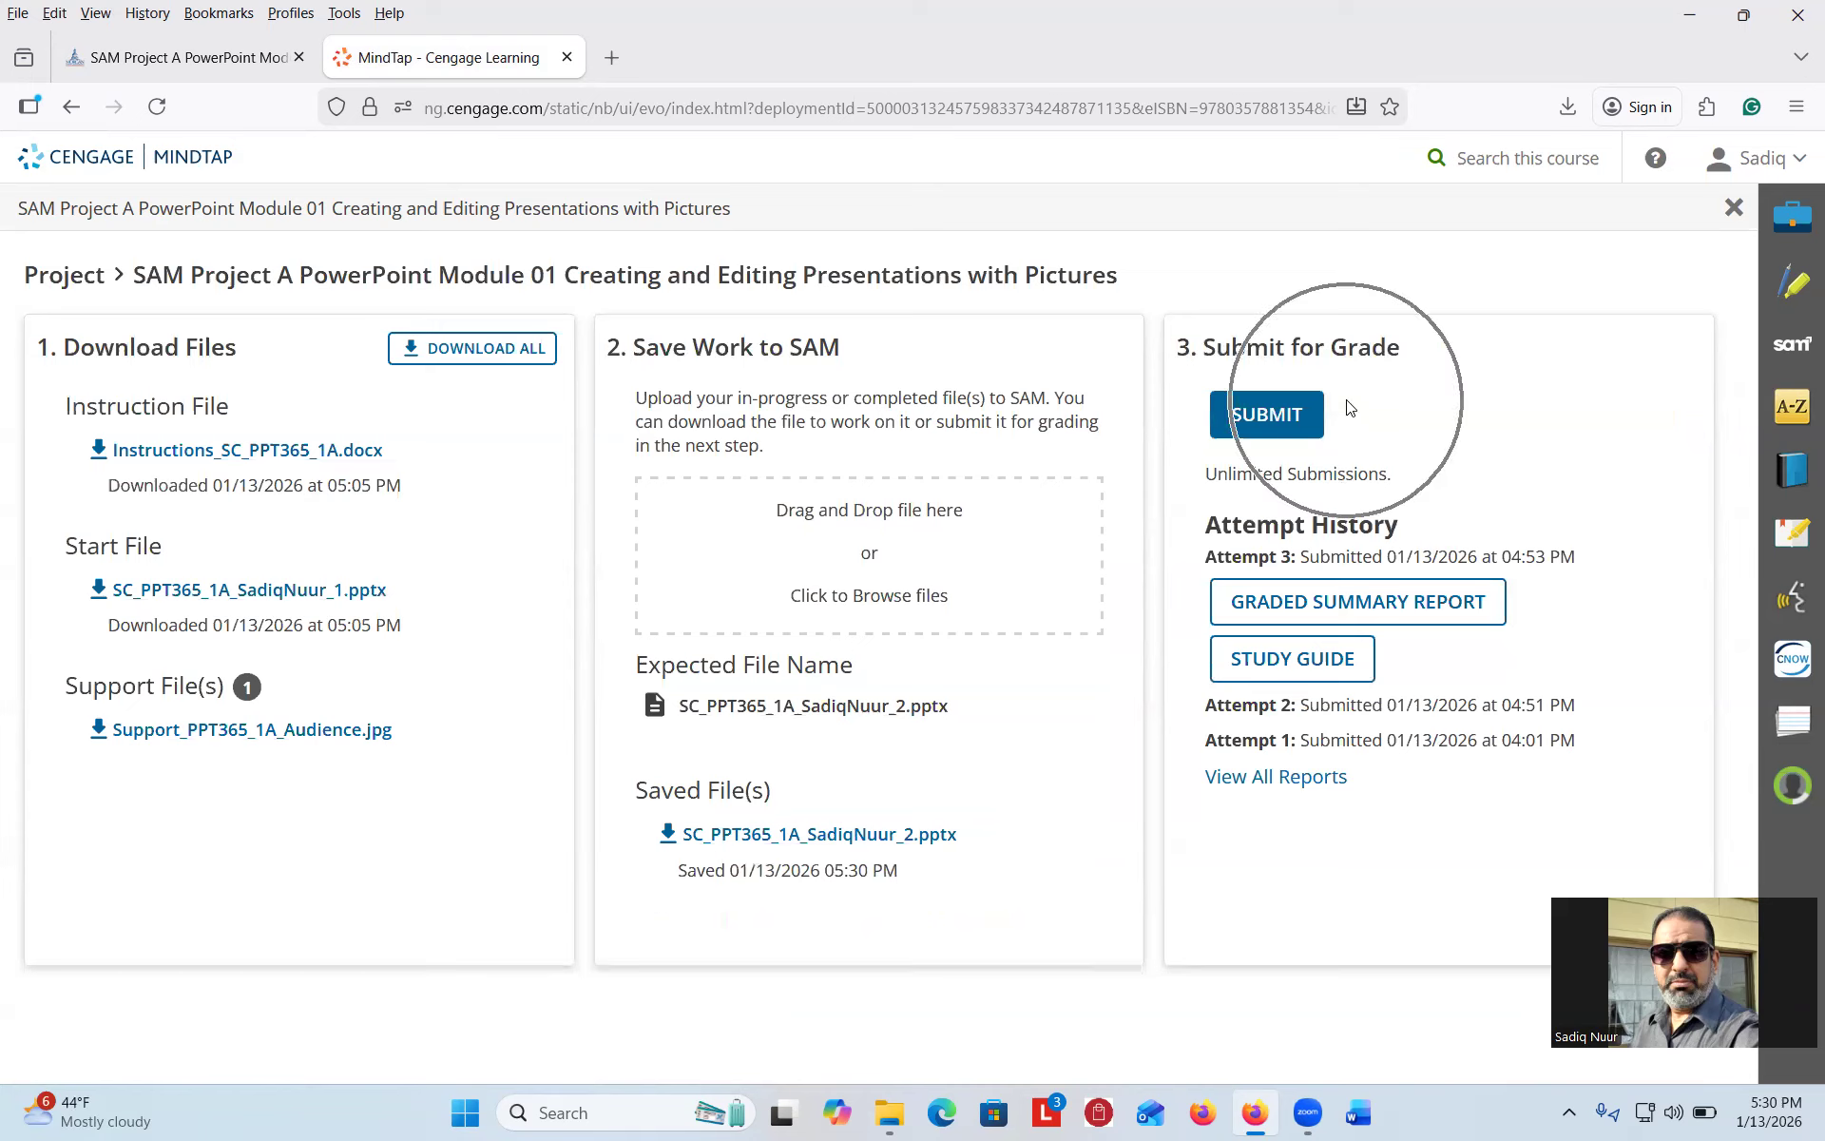
{"action": "left_click", "coordinate": [1269, 423]}
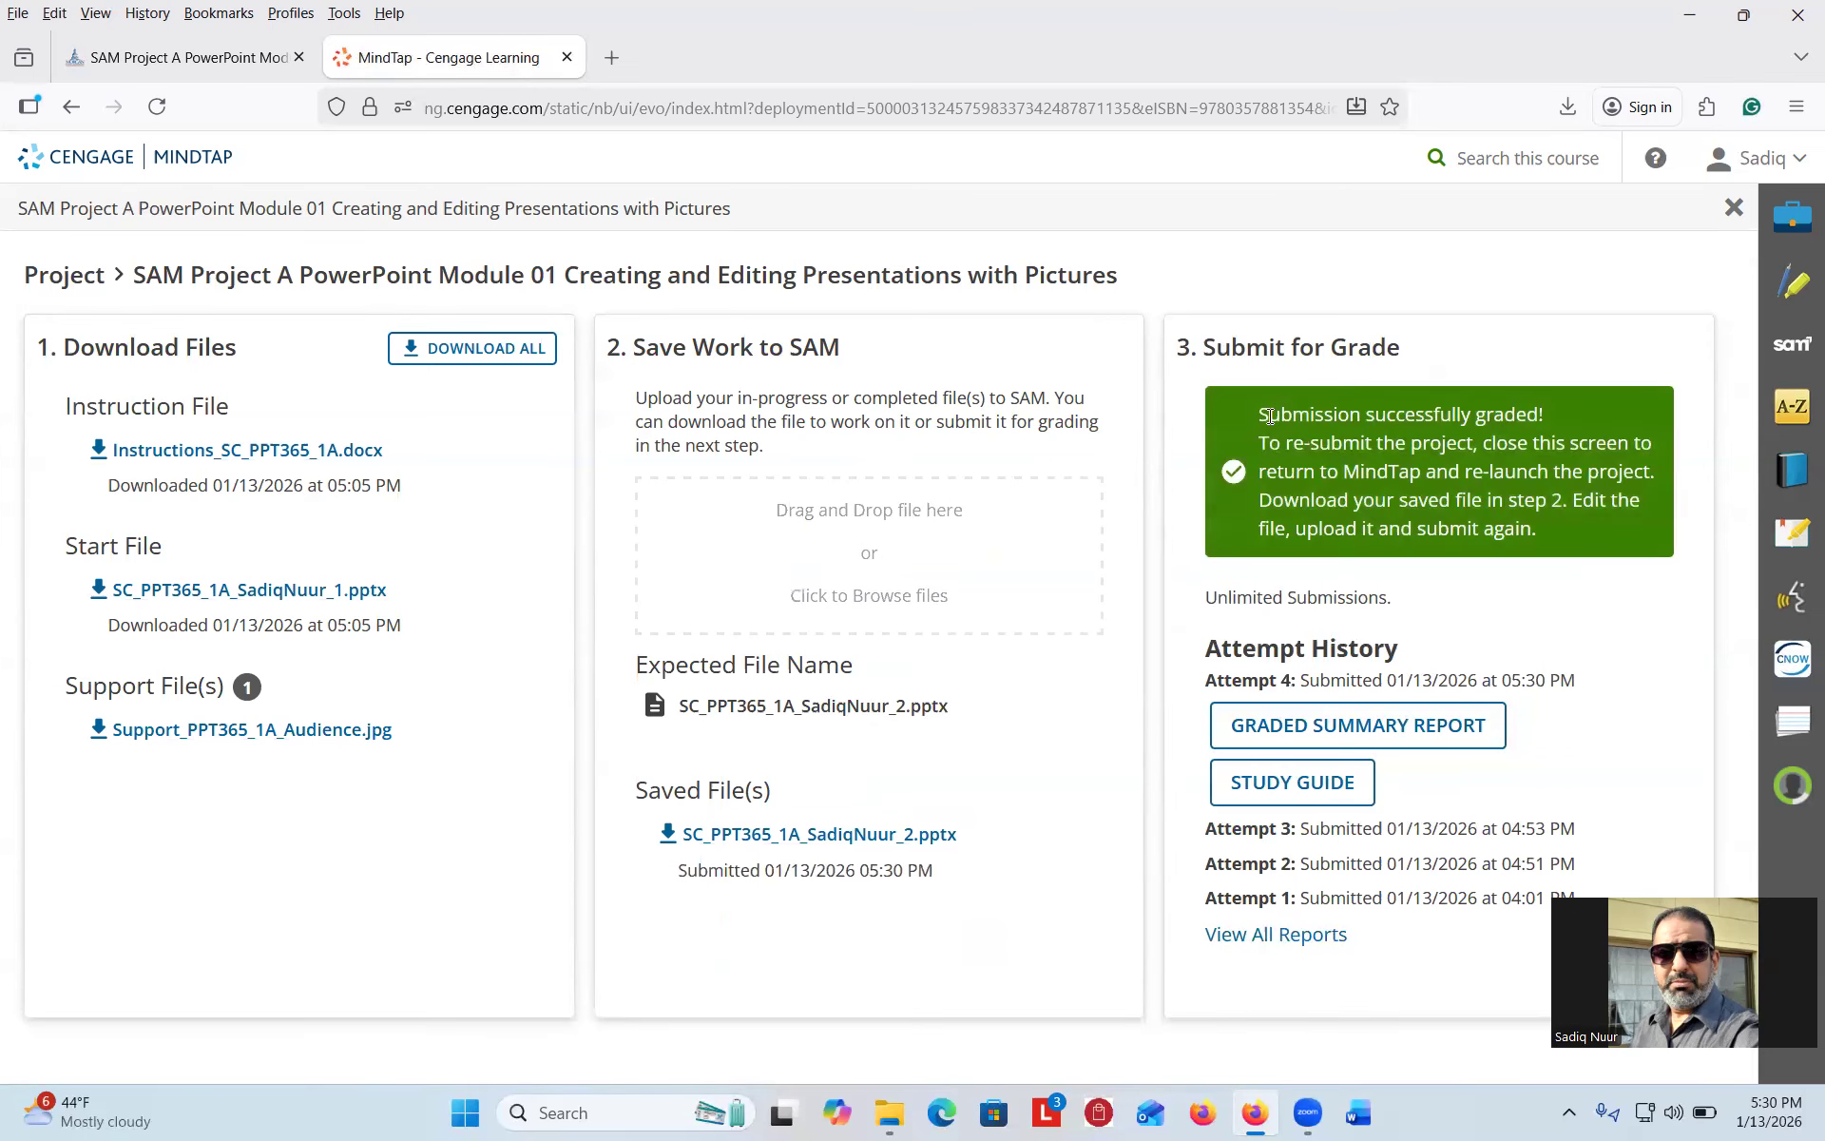
{"action": "key", "text": "ctrl"}
{"action": "key", "text": "ctrl"}
{"action": "key", "text": "ctrl"}
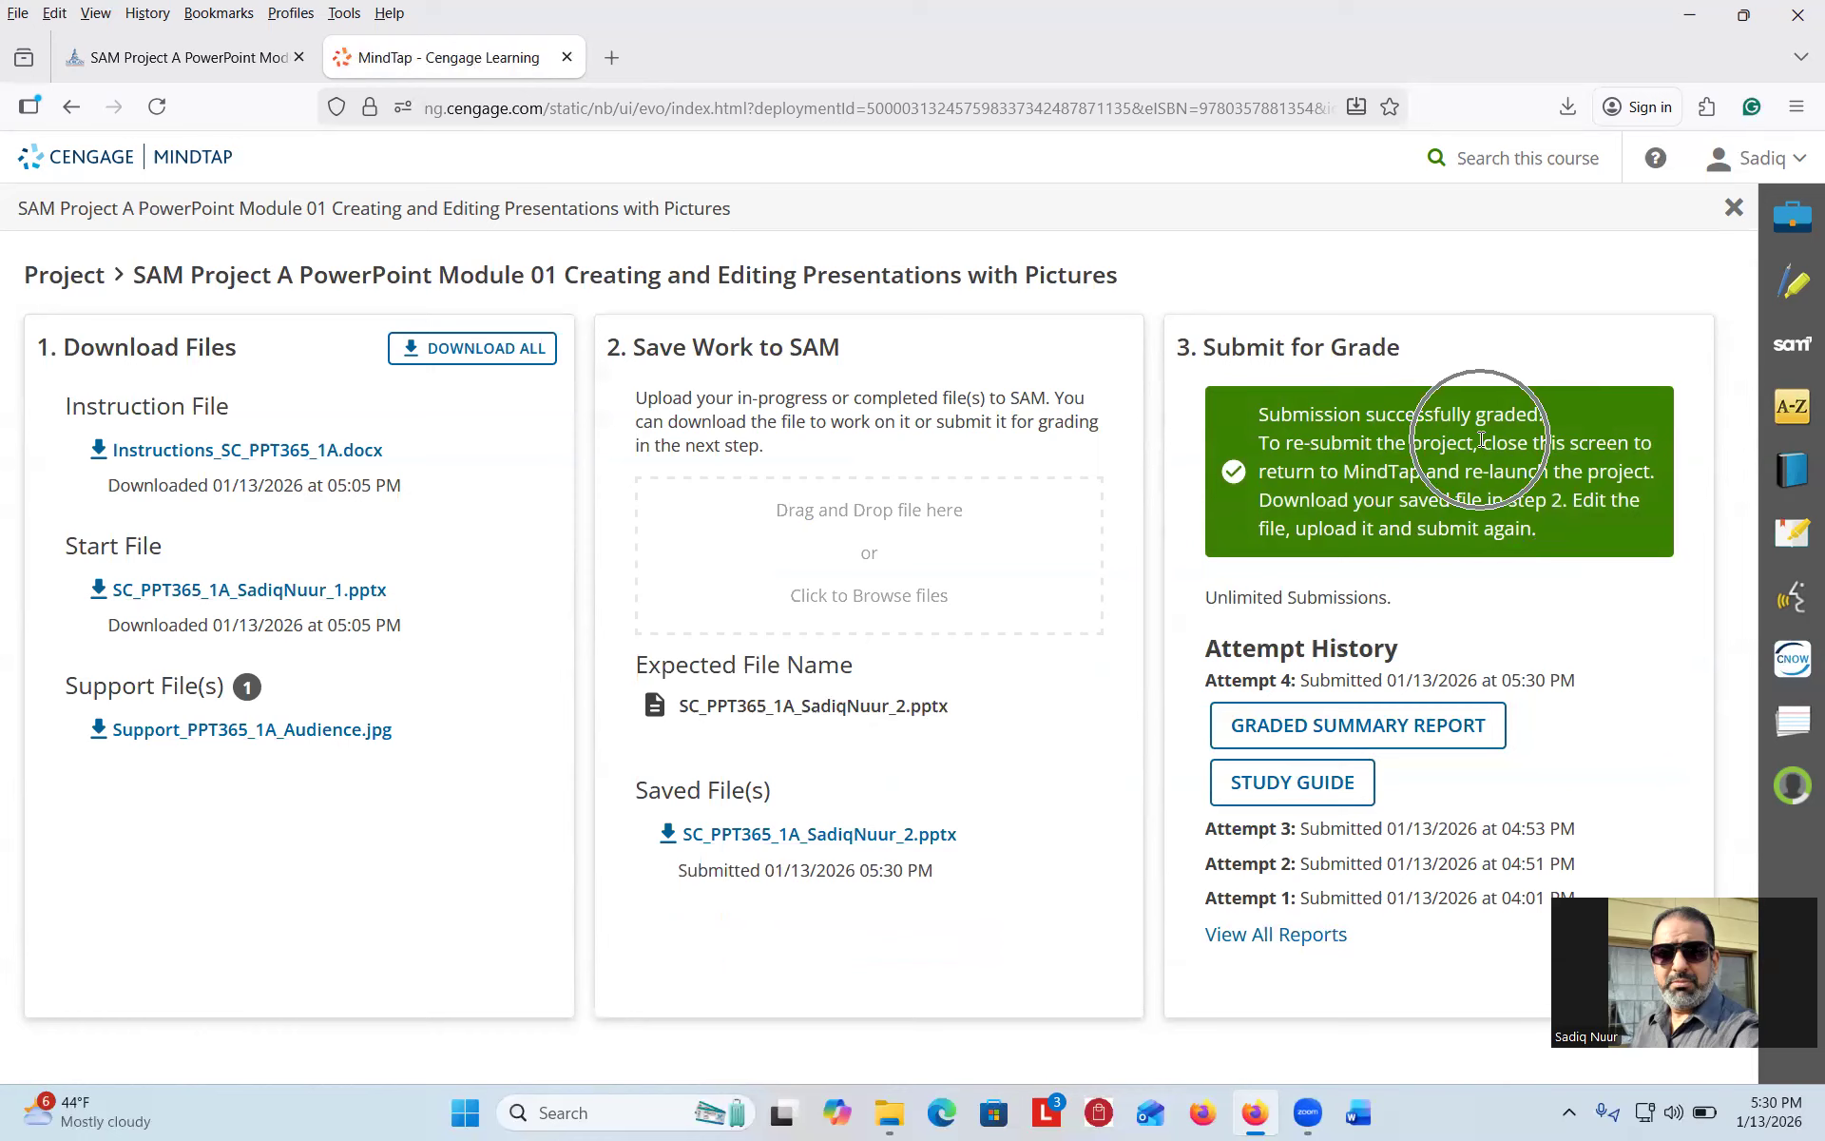
Download the Graded Summary Report for Attempt 4, open the presentation ending in Report_4 in PowerPoint and enable editing.
{"action": "left_click", "coordinate": [1300, 730]}
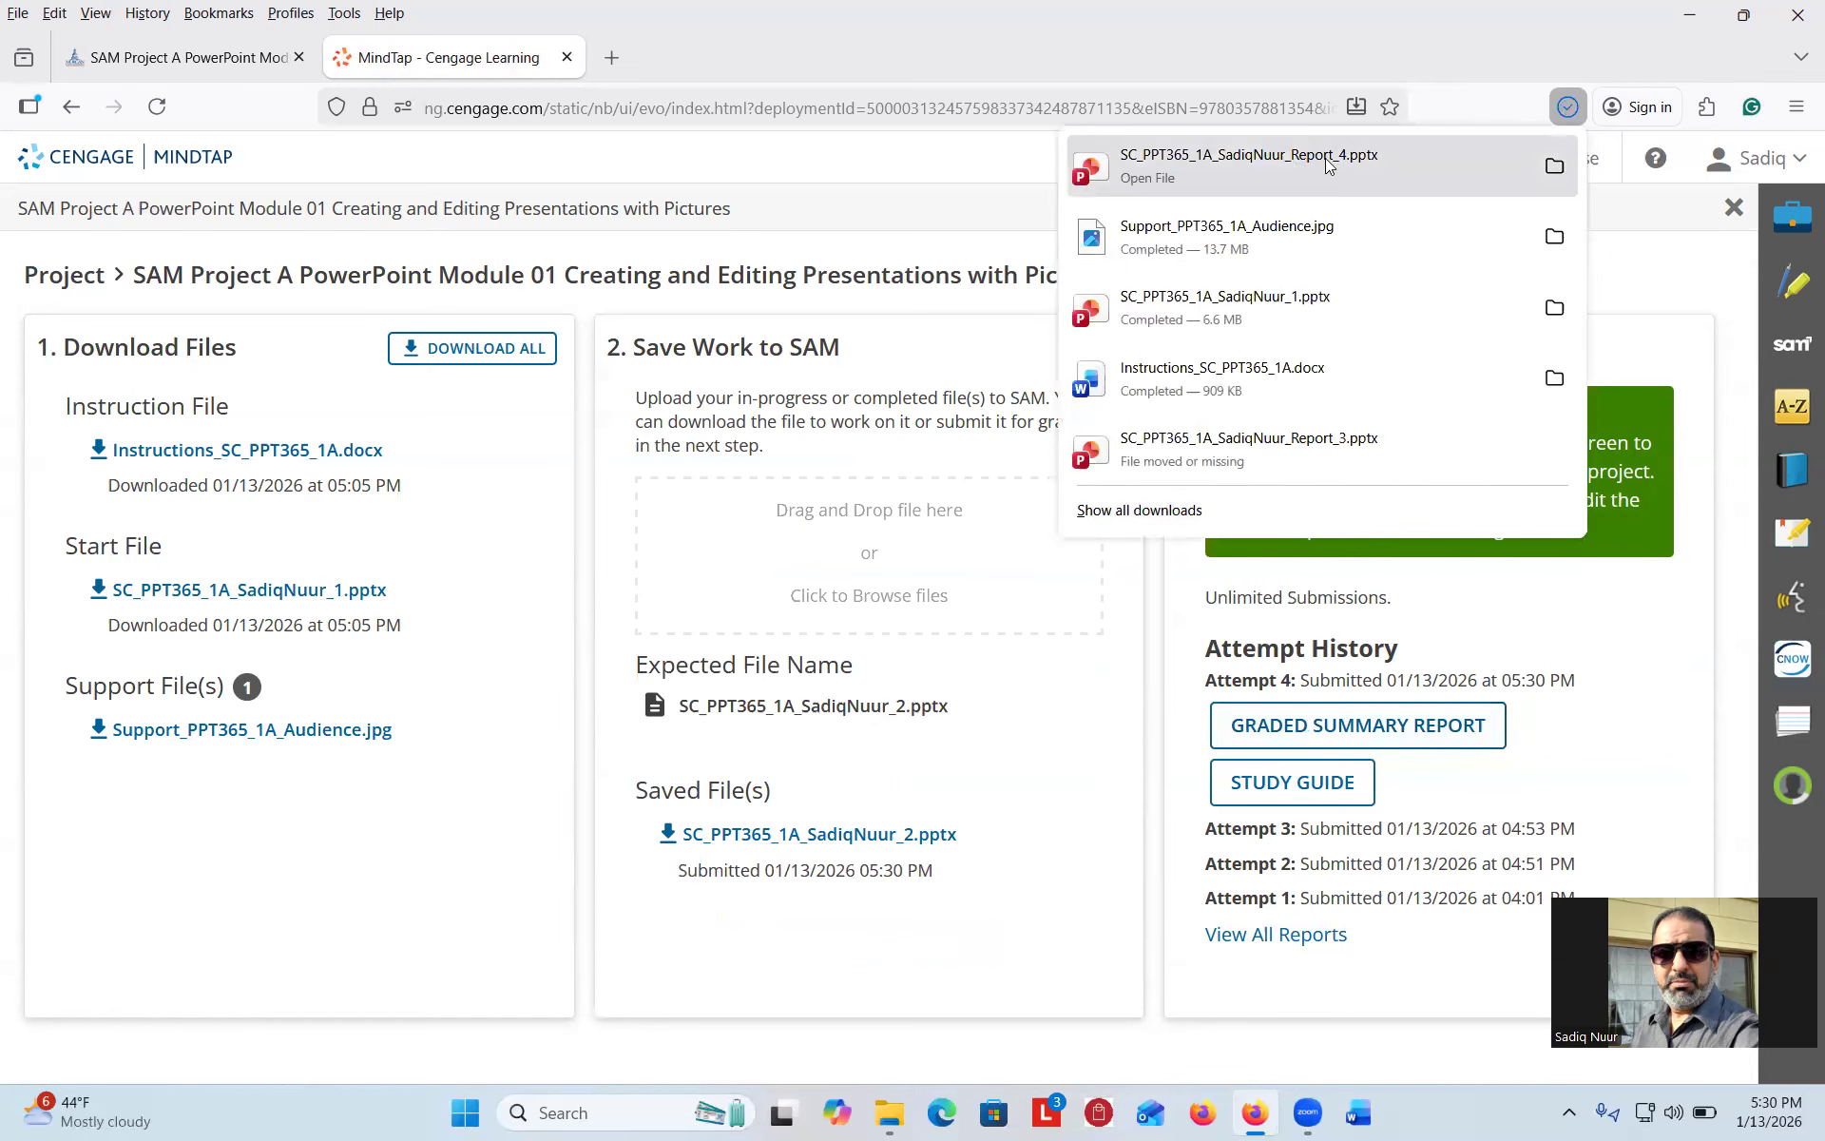
{"action": "left_click", "coordinate": [1305, 167]}
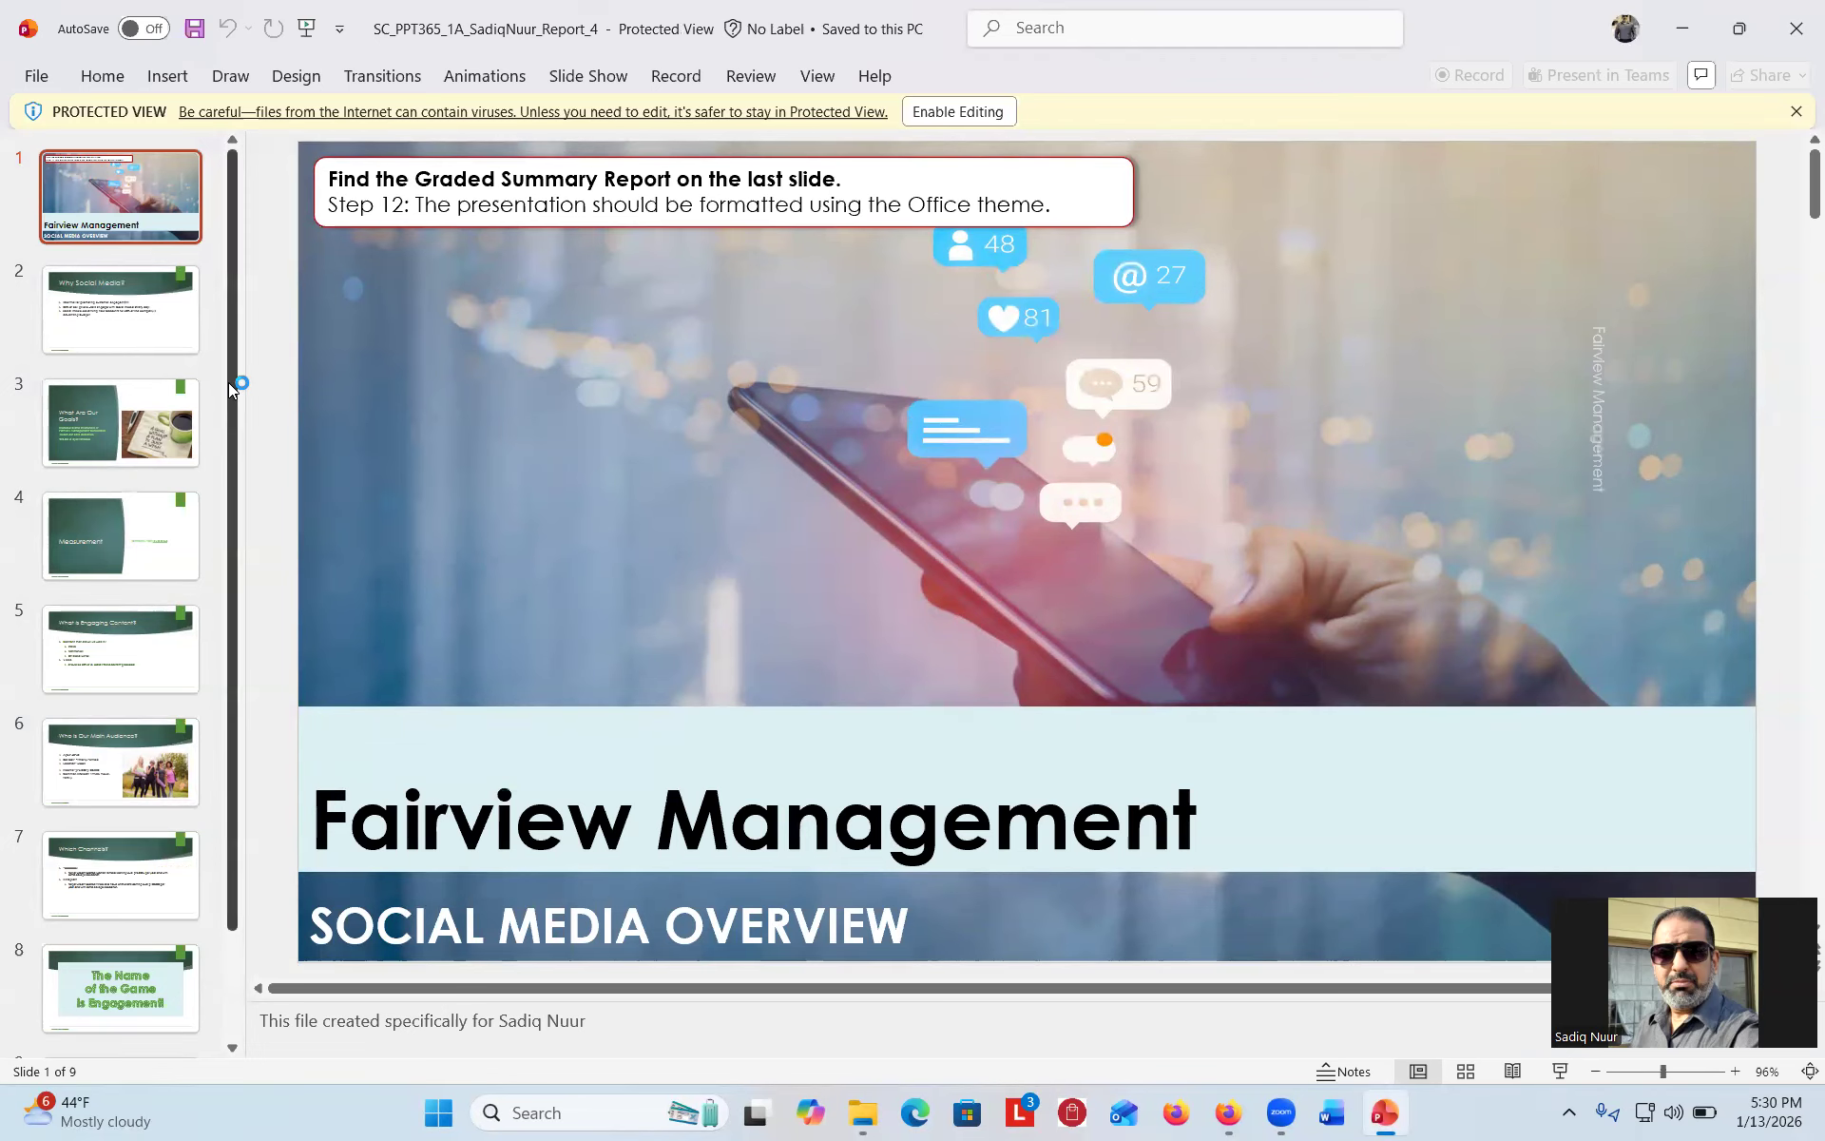
{"action": "left_click", "coordinate": [975, 115]}
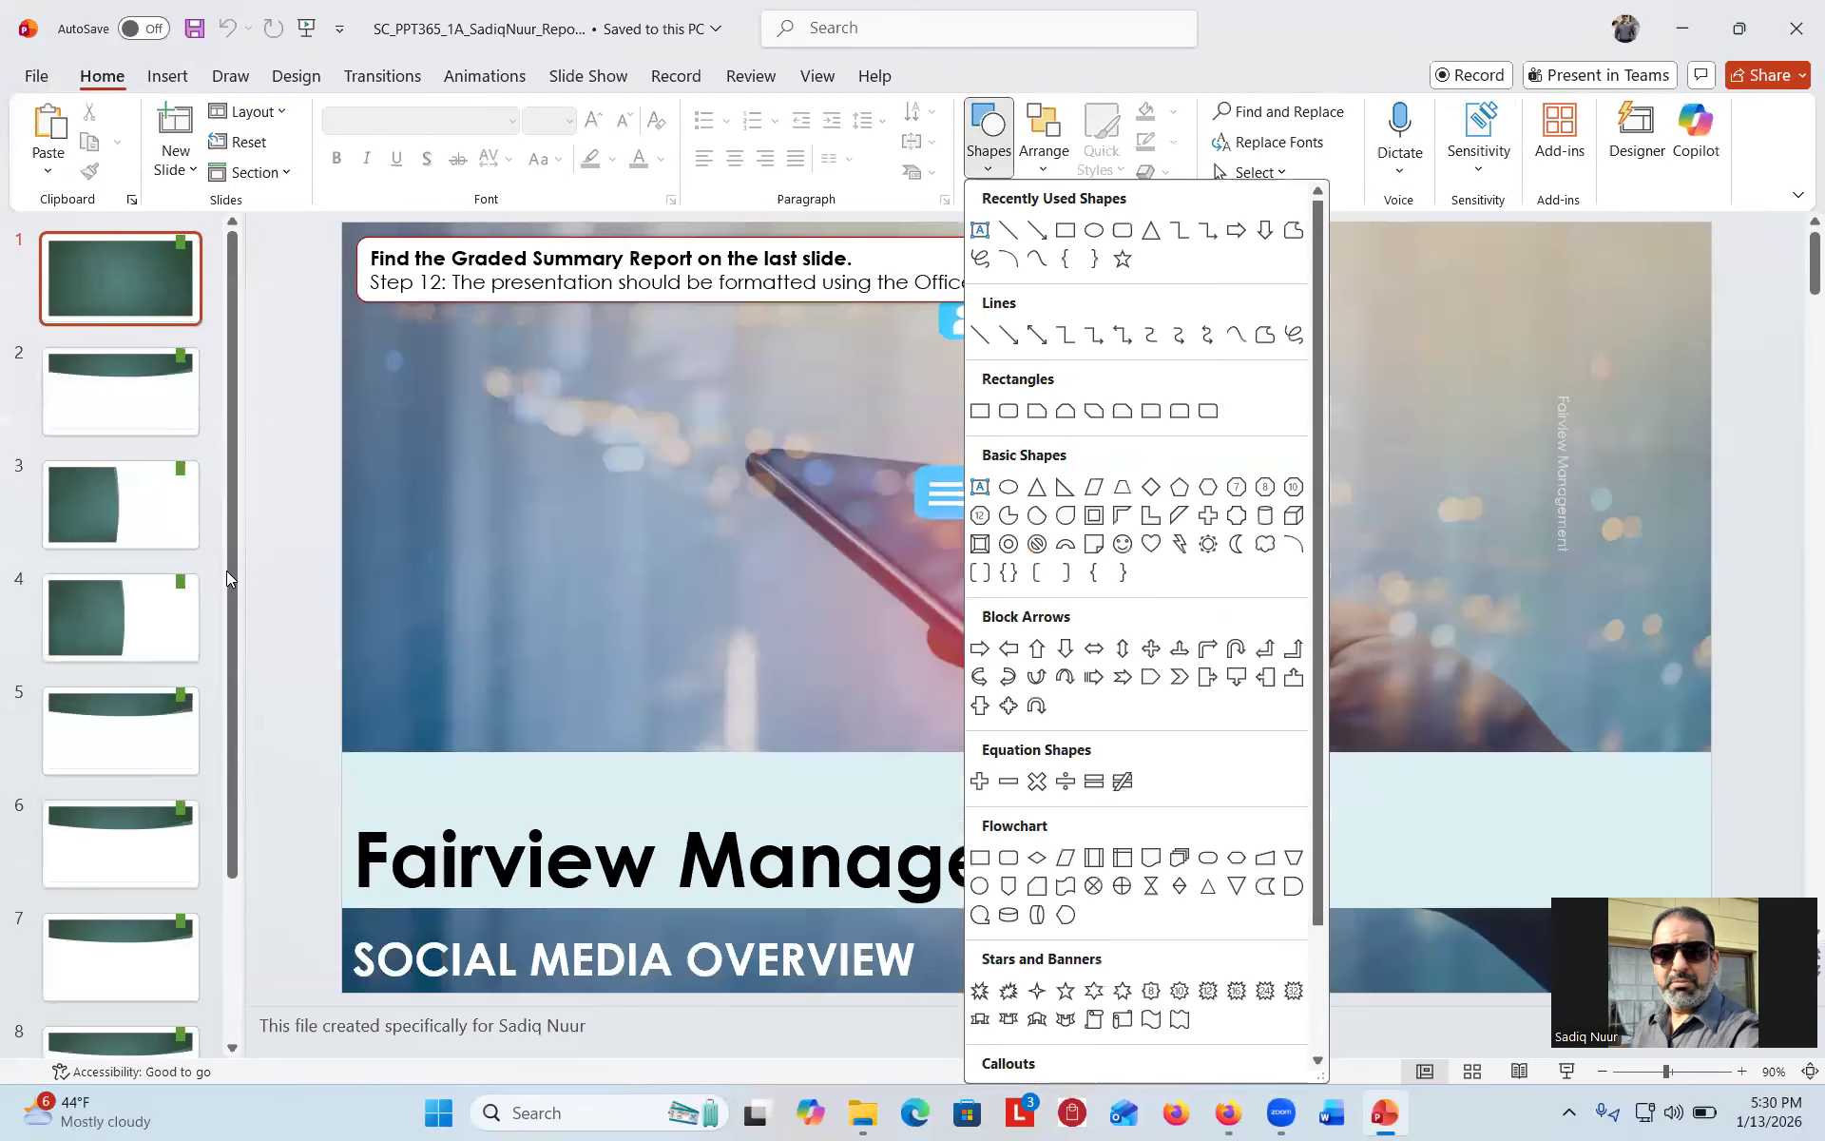
{"action": "left_click", "coordinate": [235, 573]}
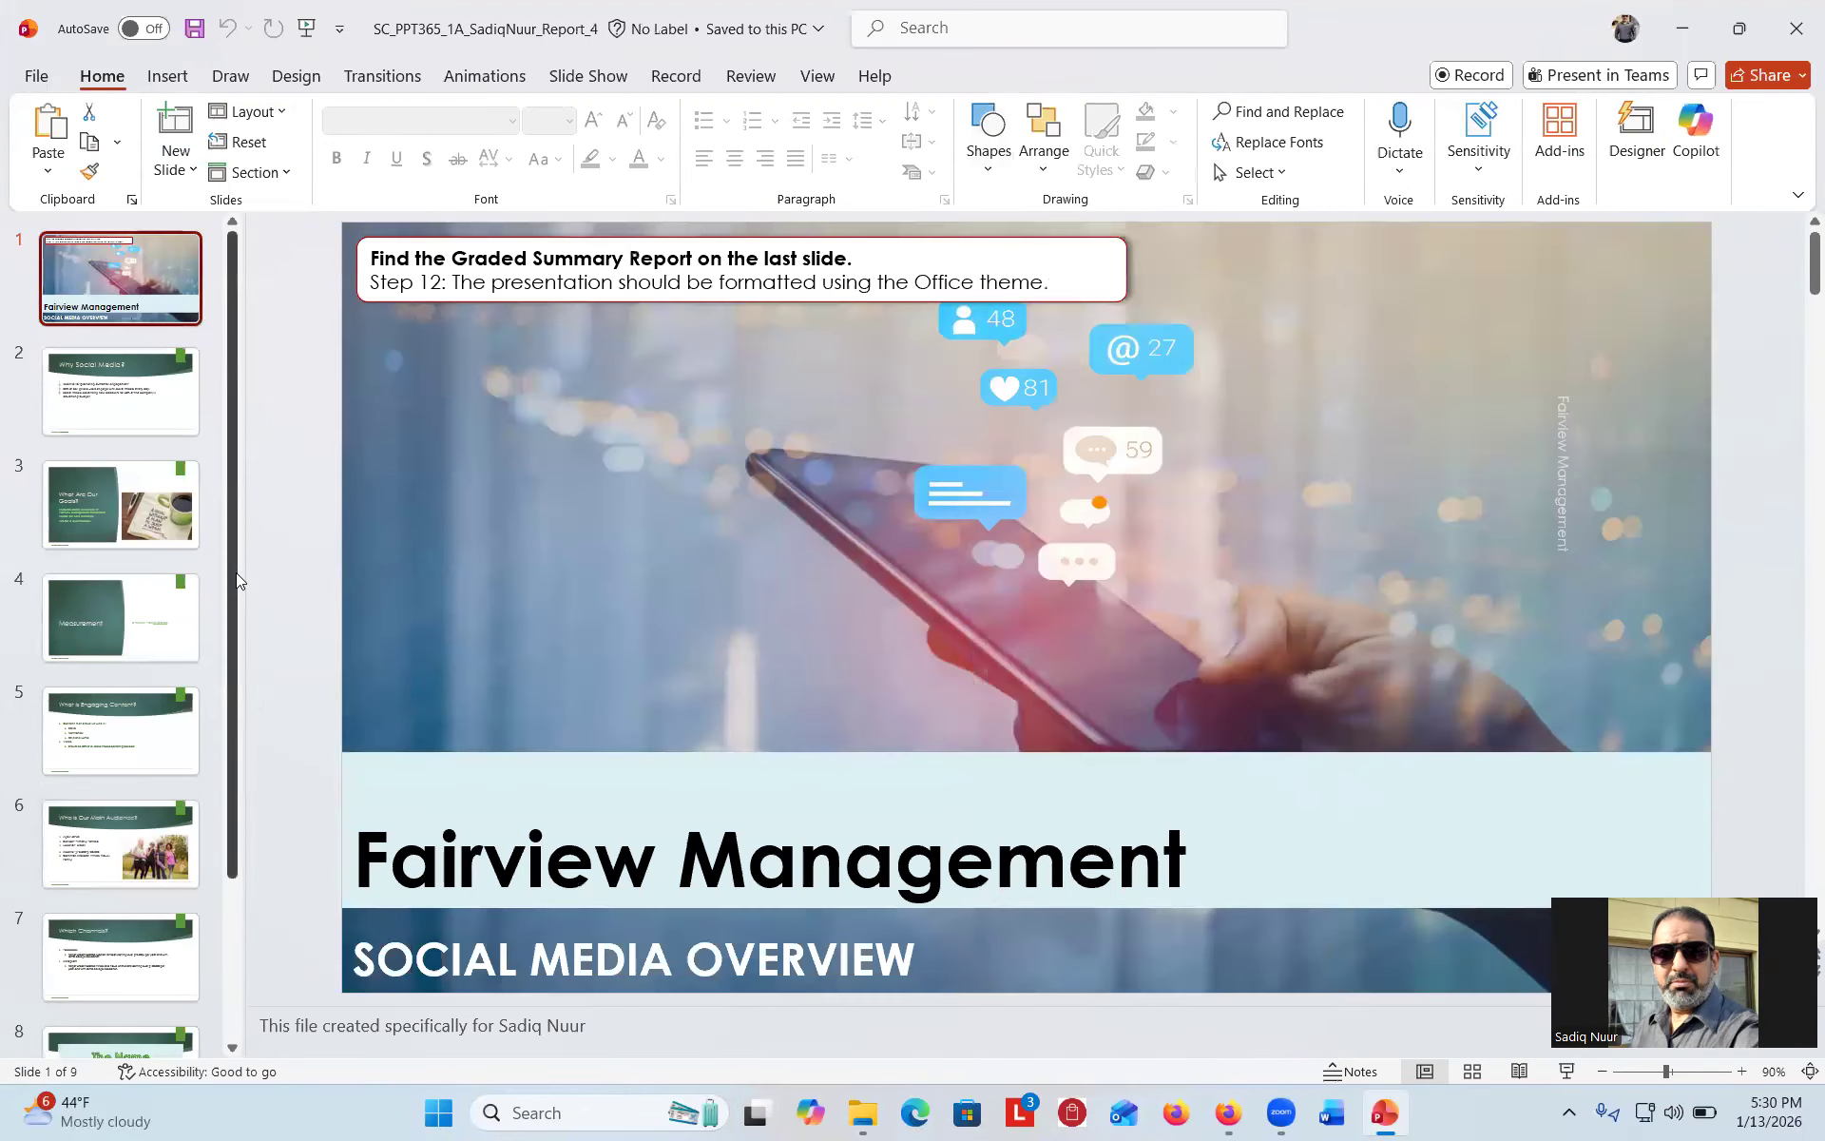